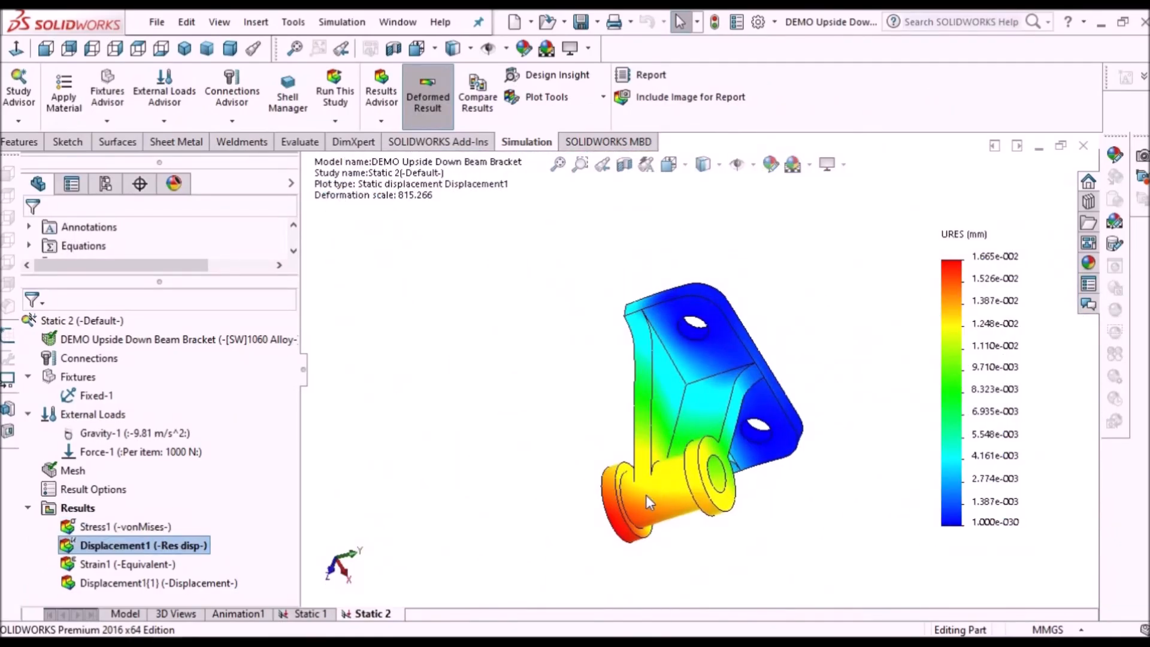
middle_drag(646, 495, 737, 550)
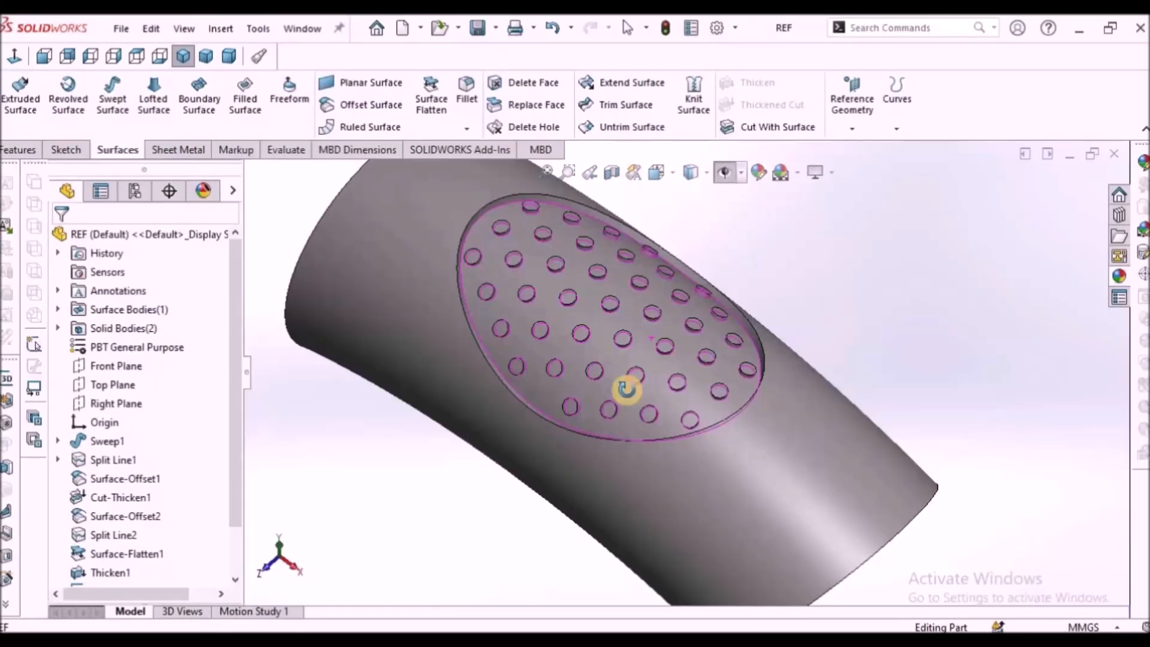
middle_drag(626, 385, 766, 386)
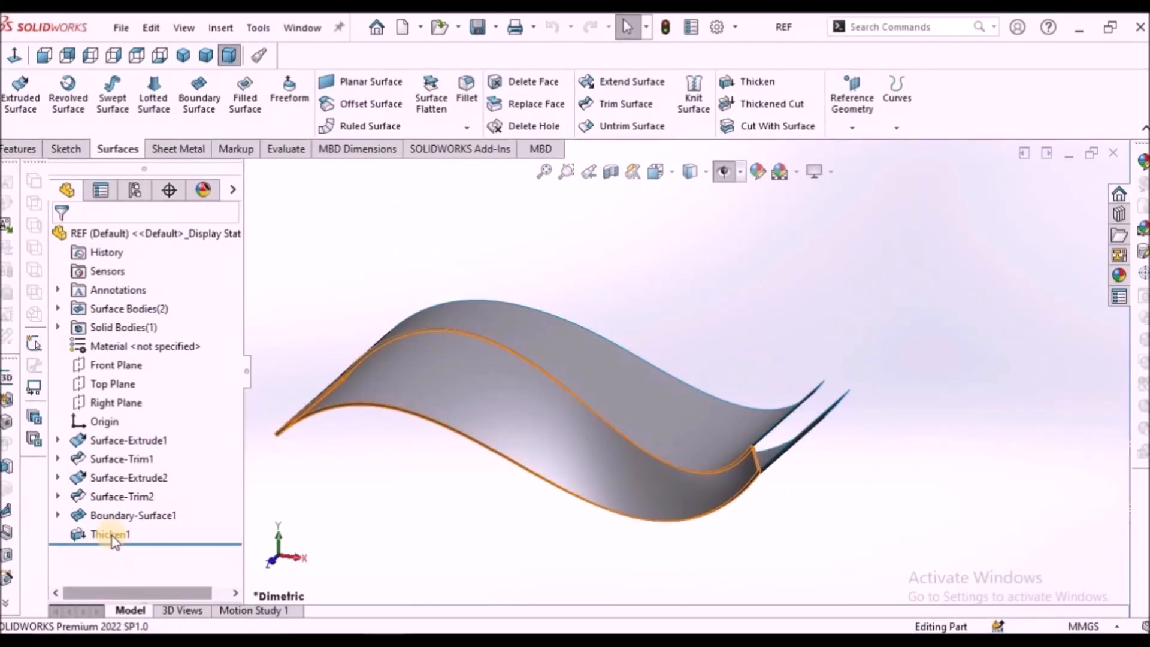
right_click(96, 533)
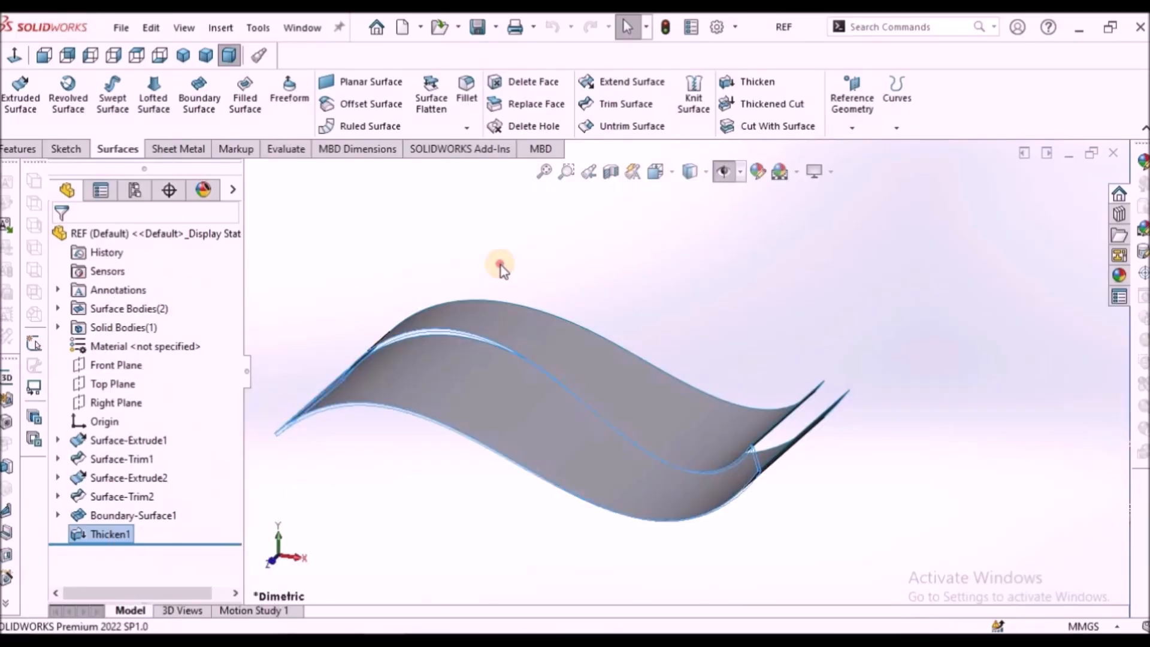
middle_drag(500, 267, 621, 375)
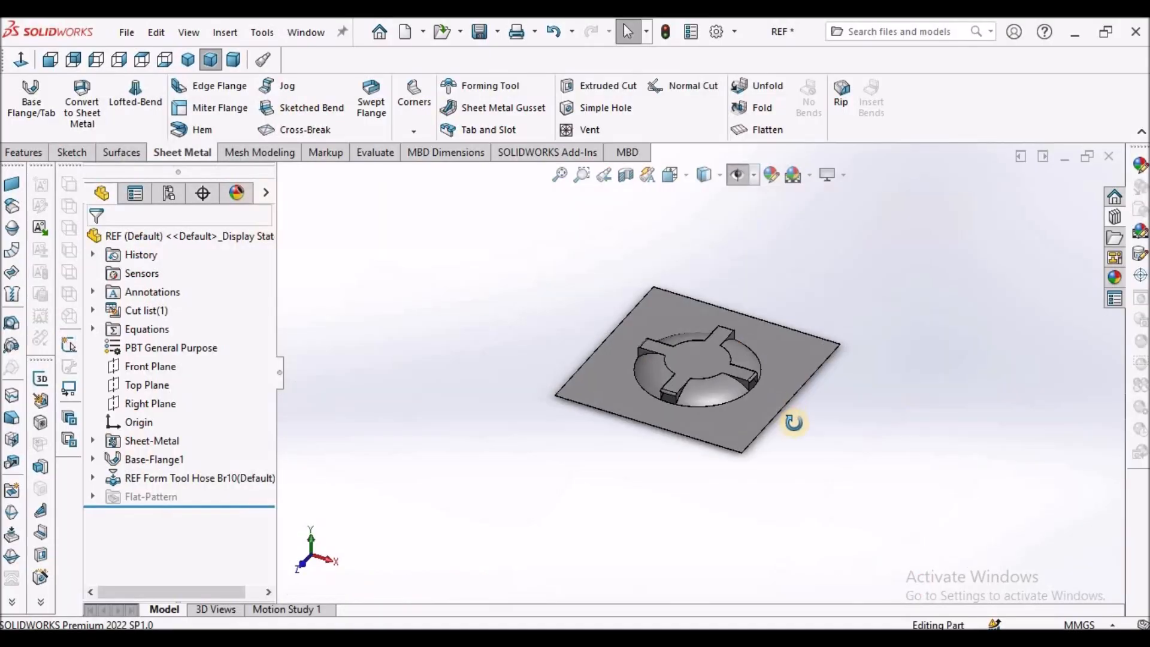
Examine the formed dome with its four radial arms on the sheet metal plate from several angles and up close
middle_drag(791, 419, 705, 353)
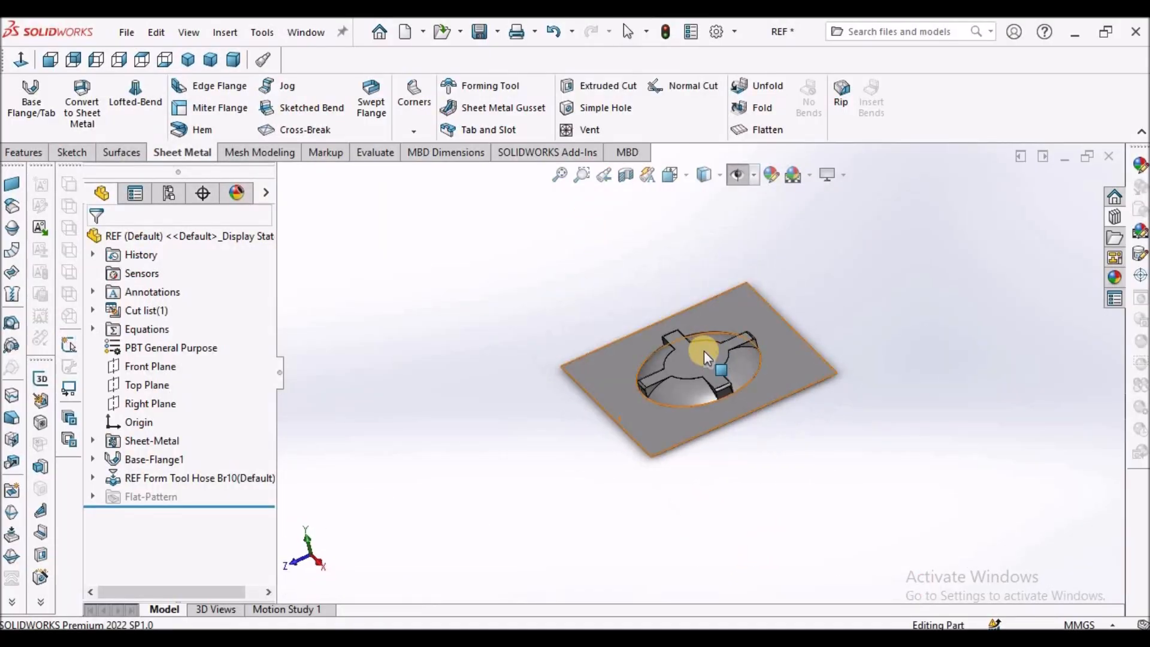
scroll(760, 434, down, 6)
middle_drag(743, 392, 692, 365)
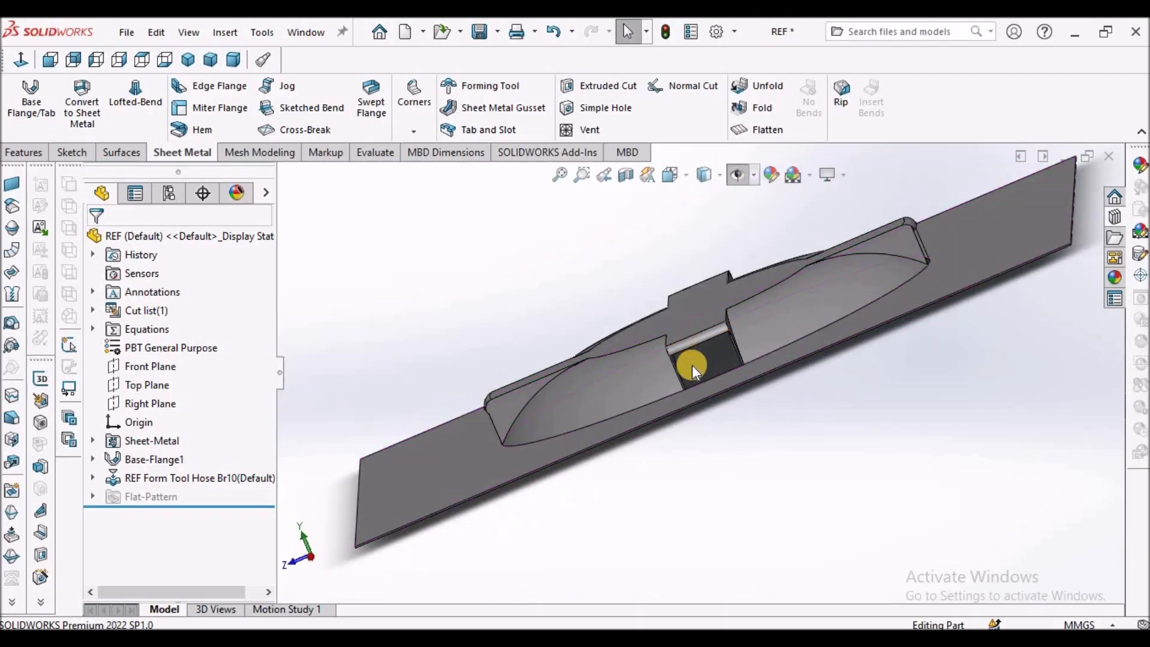
middle_drag(758, 378, 719, 413)
scroll(719, 394, up, 3)
scroll(729, 401, down, 1)
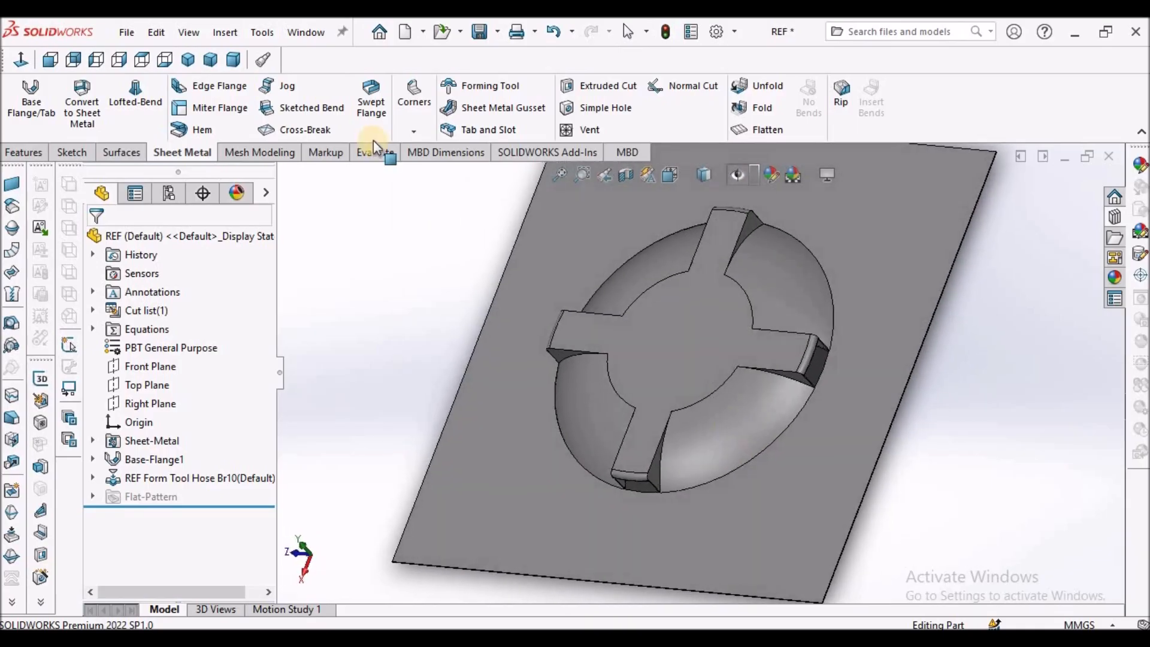
Switch to the open REF Form Tool Hose Br part and examine the forming tool's shape
click(307, 32)
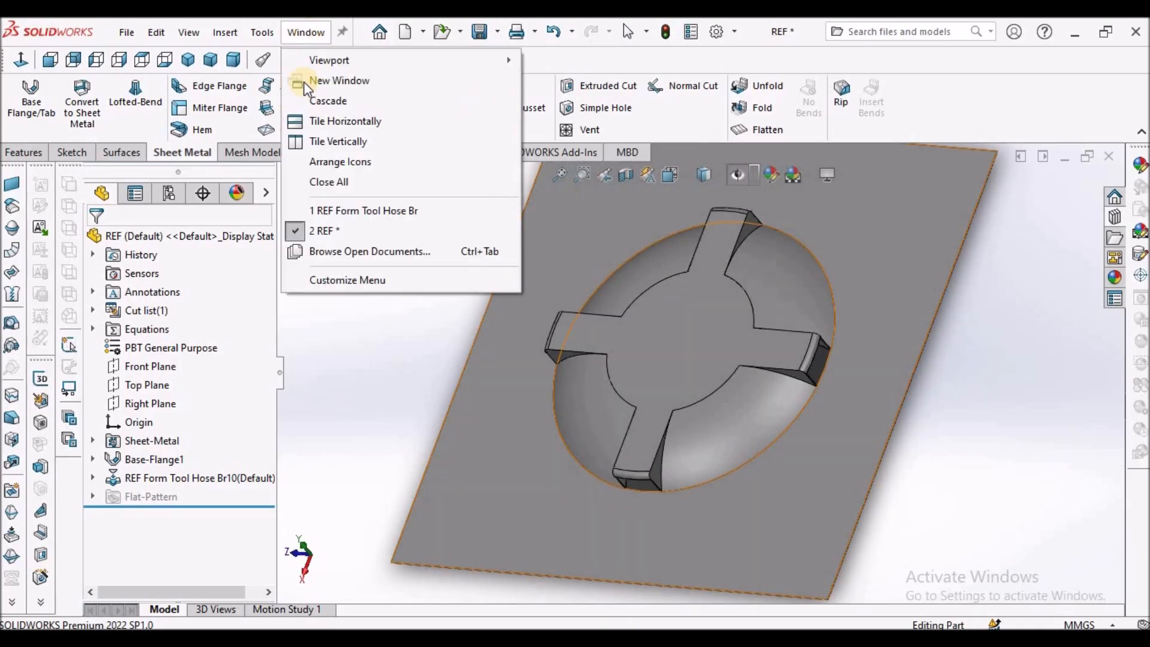
click(335, 210)
scroll(694, 428, up, 2)
scroll(689, 425, down, 6)
middle_drag(593, 410, 683, 398)
scroll(684, 401, up, 3)
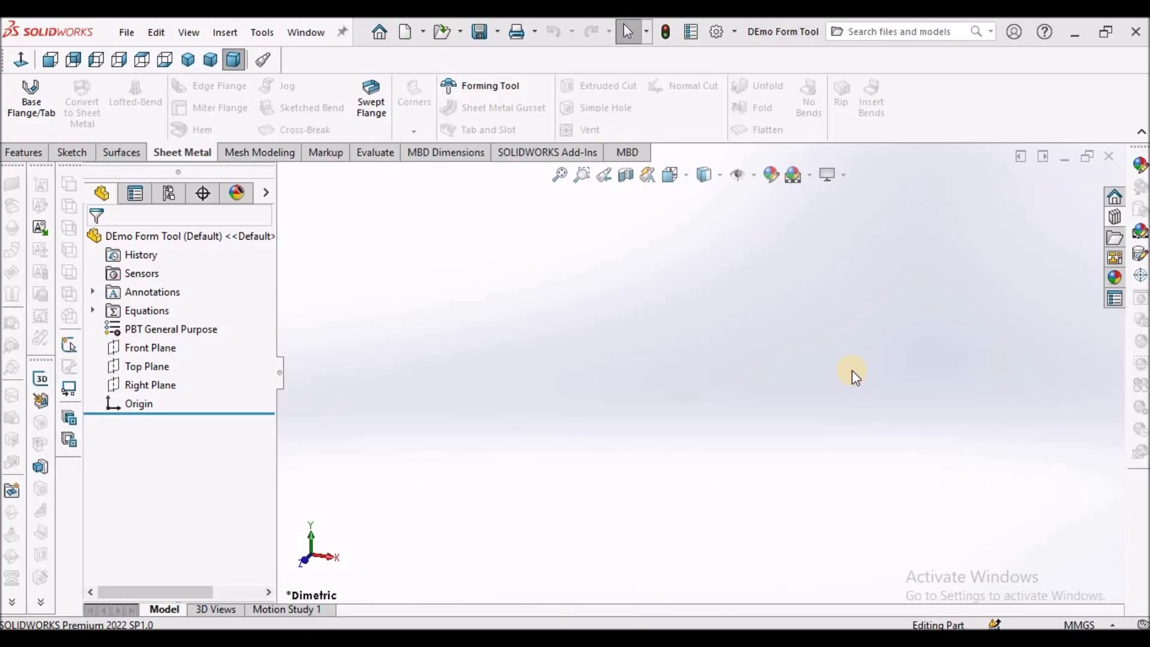
Sketch a center rectangle on the Top Plane, centered on the origin
click(147, 367)
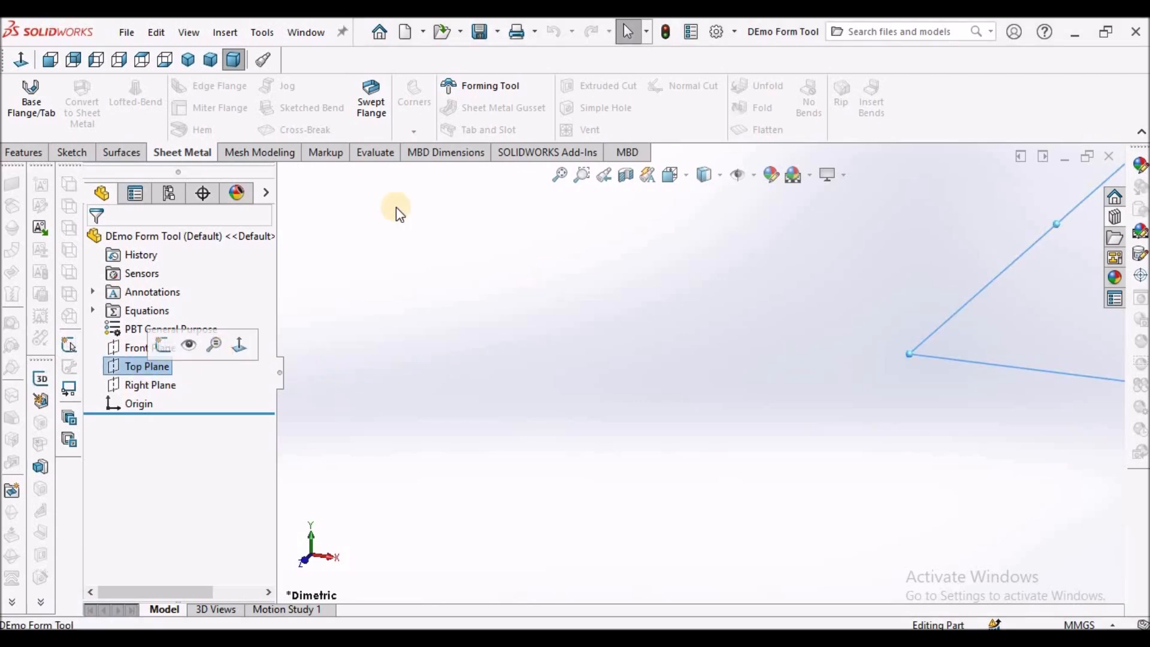
click(72, 152)
click(22, 96)
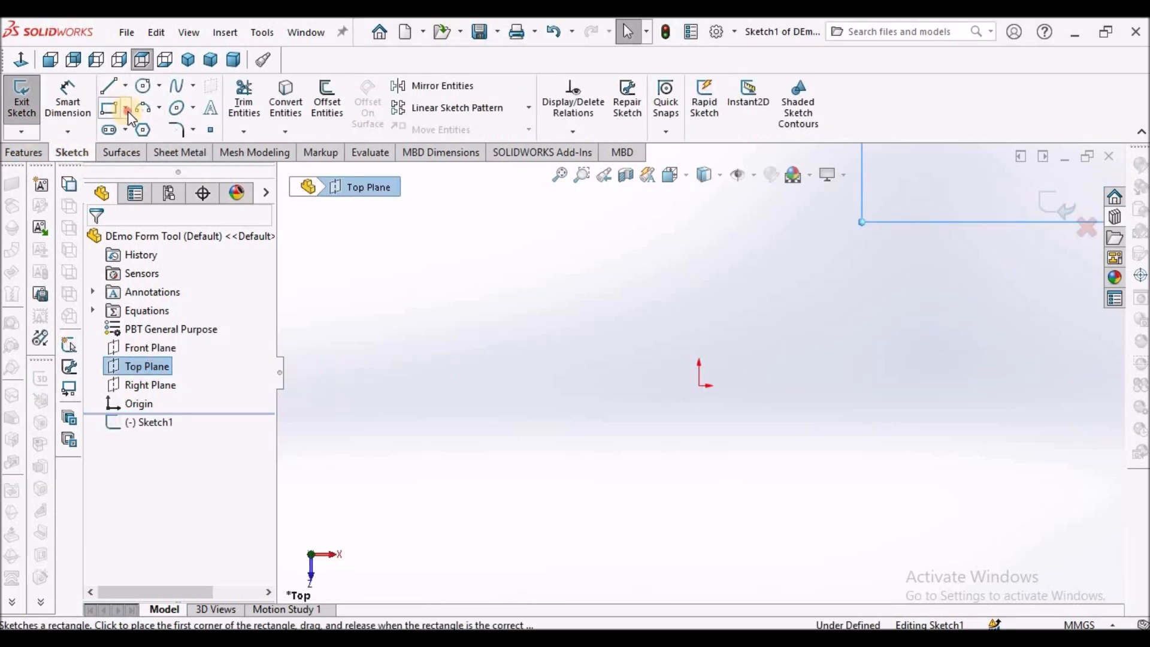
click(127, 109)
click(121, 146)
click(699, 383)
click(766, 311)
right_click(695, 255)
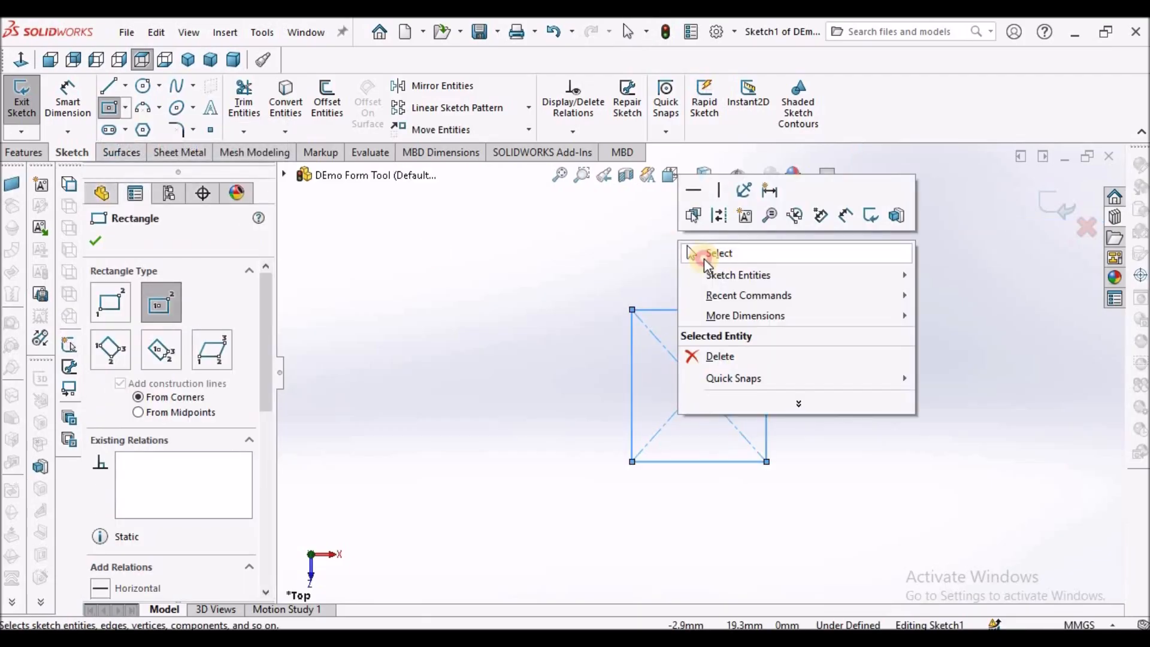
click(706, 262)
Dimension the rectangle's lower horizontal side to 50 mm
click(68, 98)
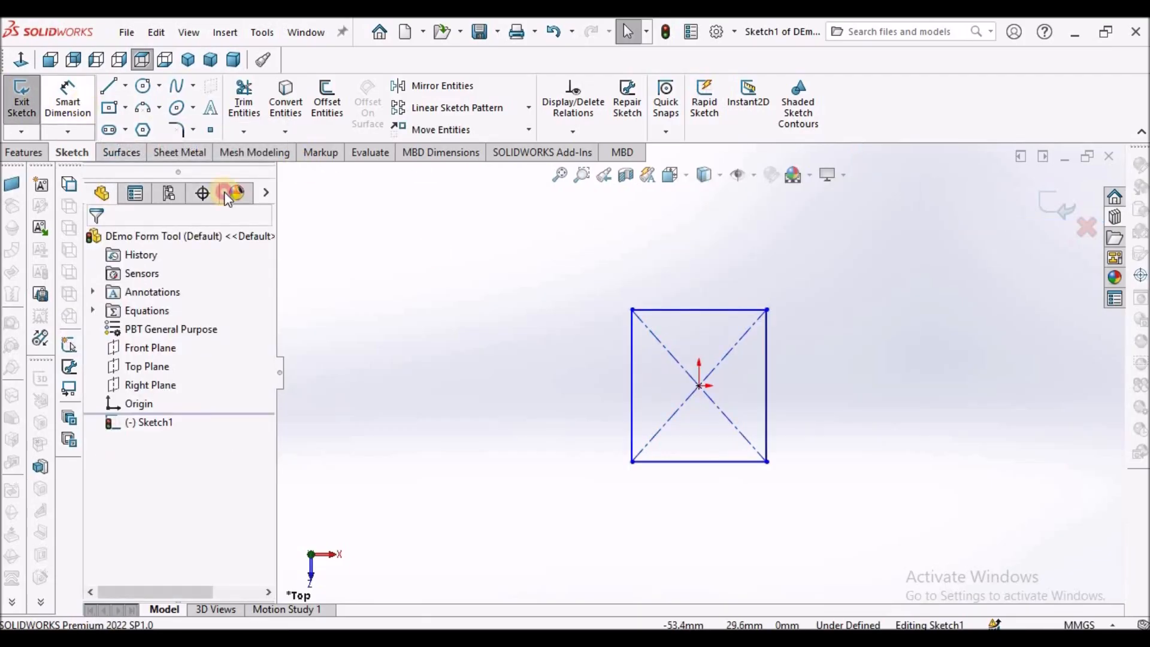
click(695, 462)
click(686, 502)
text(50)
key(Return)
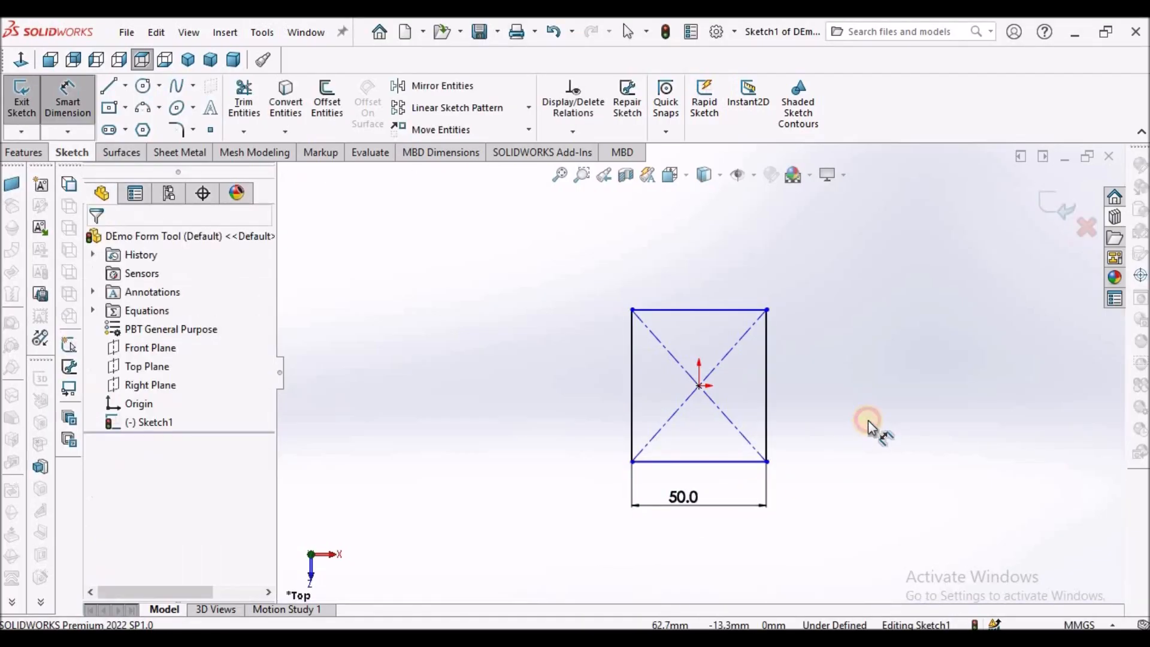
key(Escape)
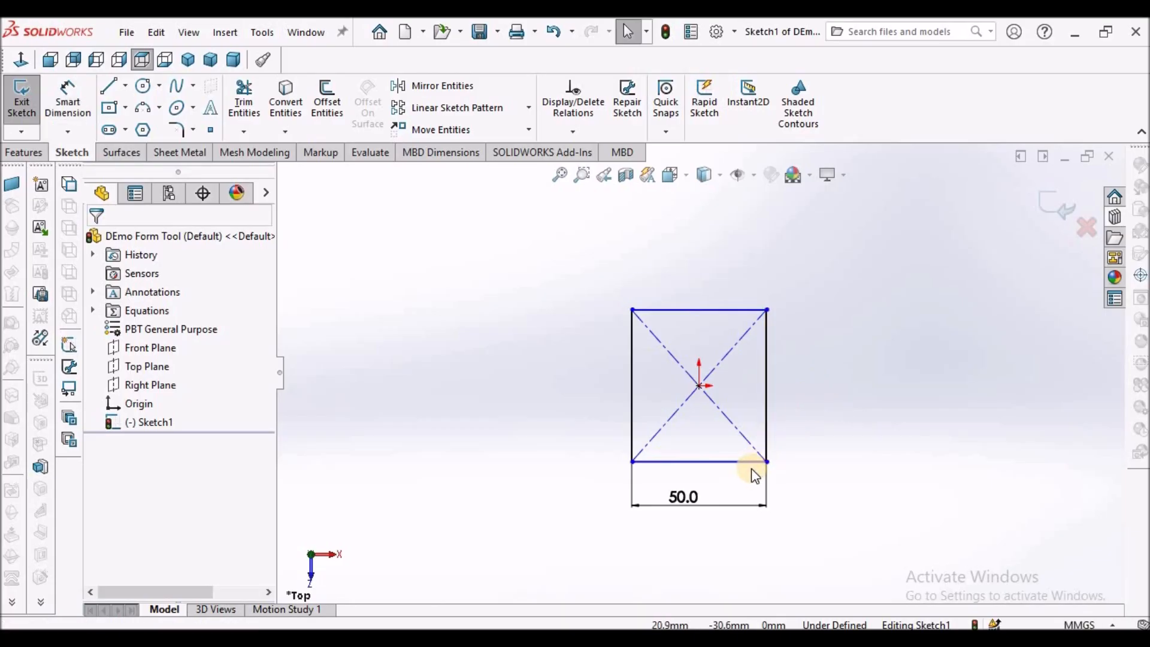
Add an Equal relation between the rectangle's lower horizontal side and its right vertical side
click(755, 449)
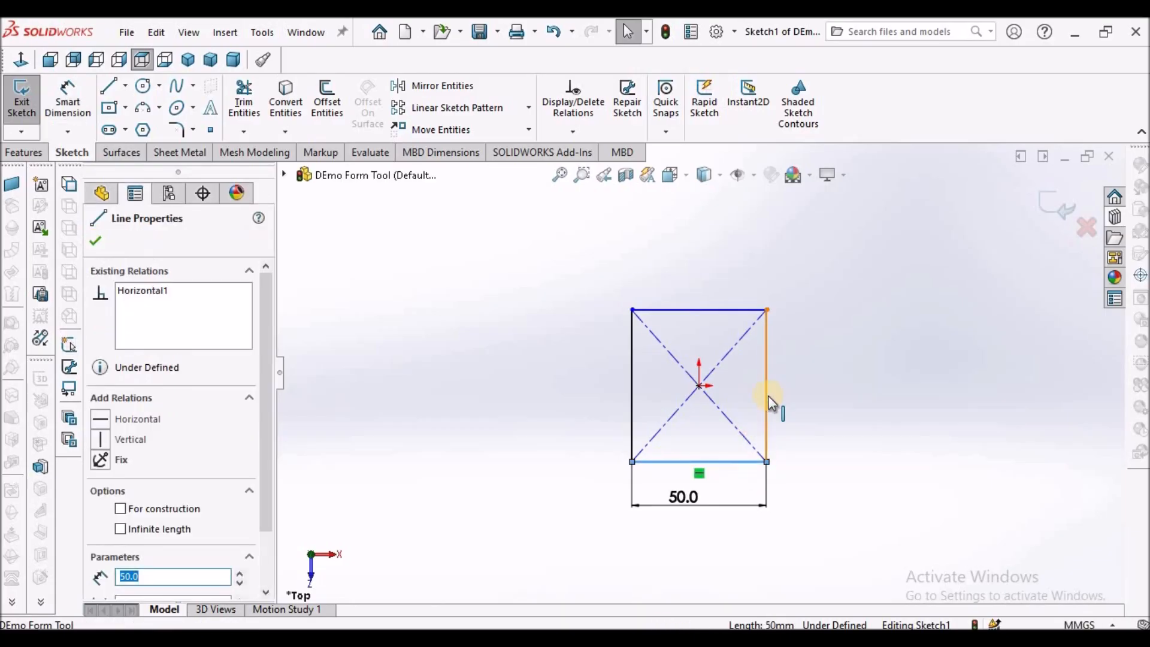
ctrl+click(769, 403)
scroll(209, 534, down, 3)
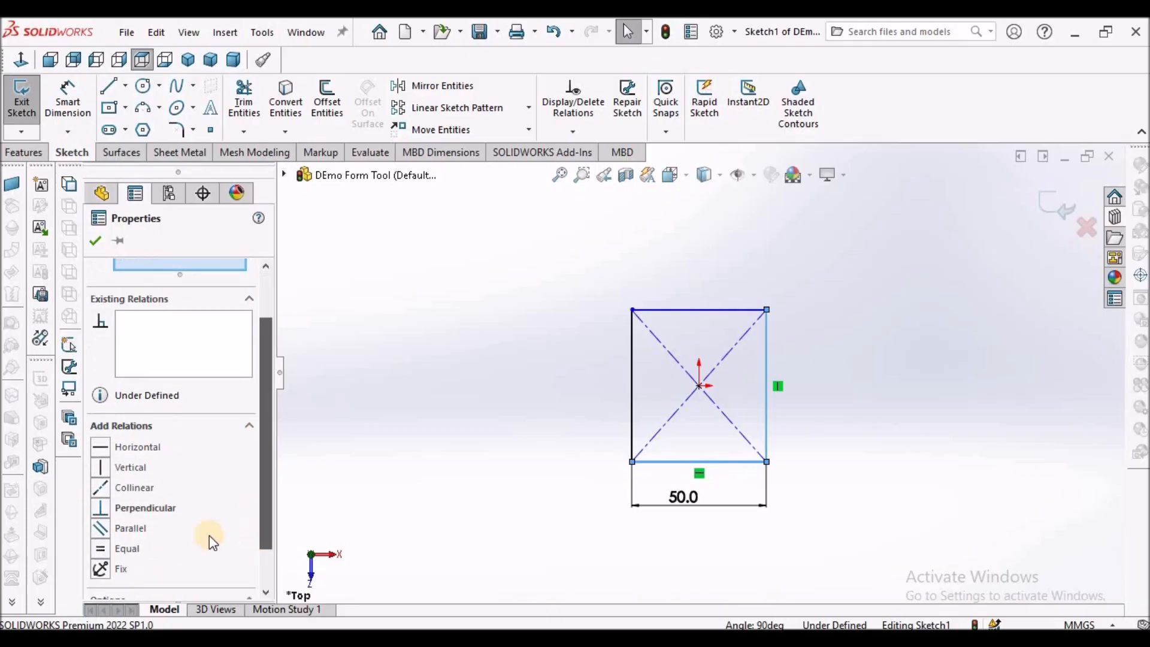
click(121, 531)
click(95, 241)
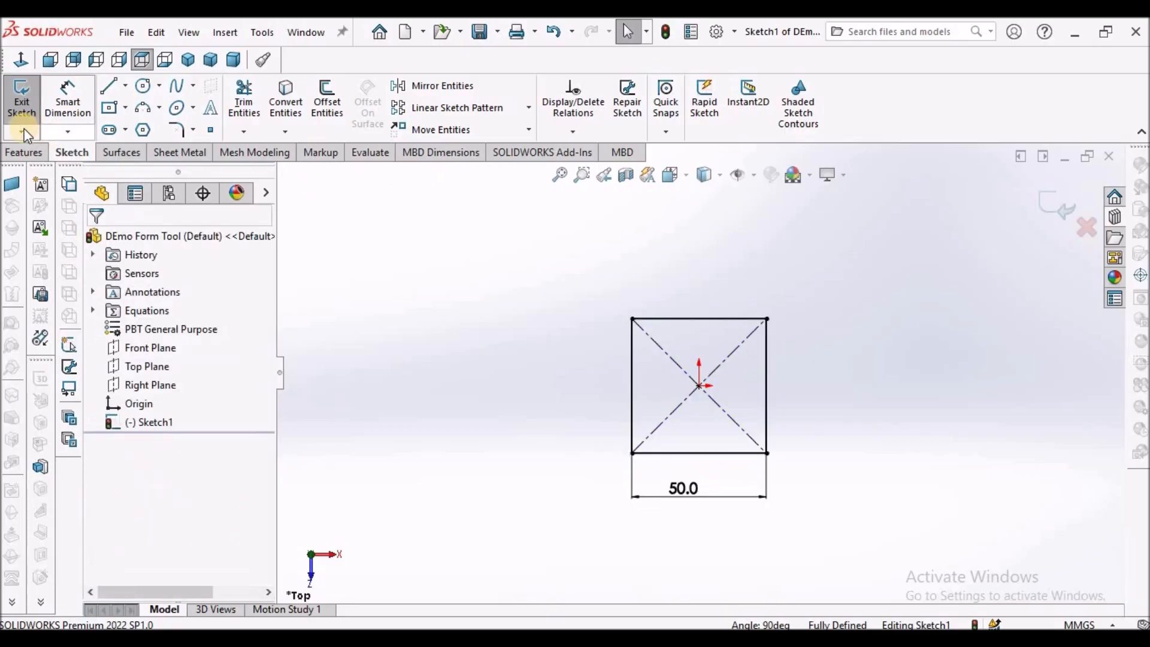
Extrude the square sketch as a Blind boss 2 mm deep
click(21, 153)
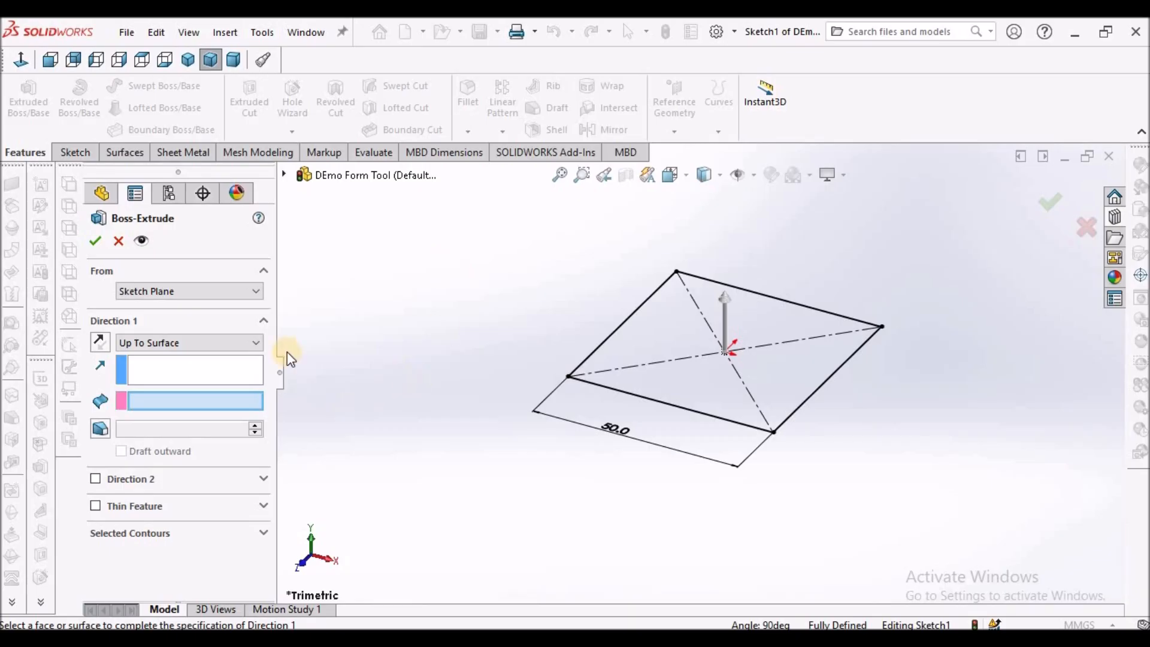
click(251, 343)
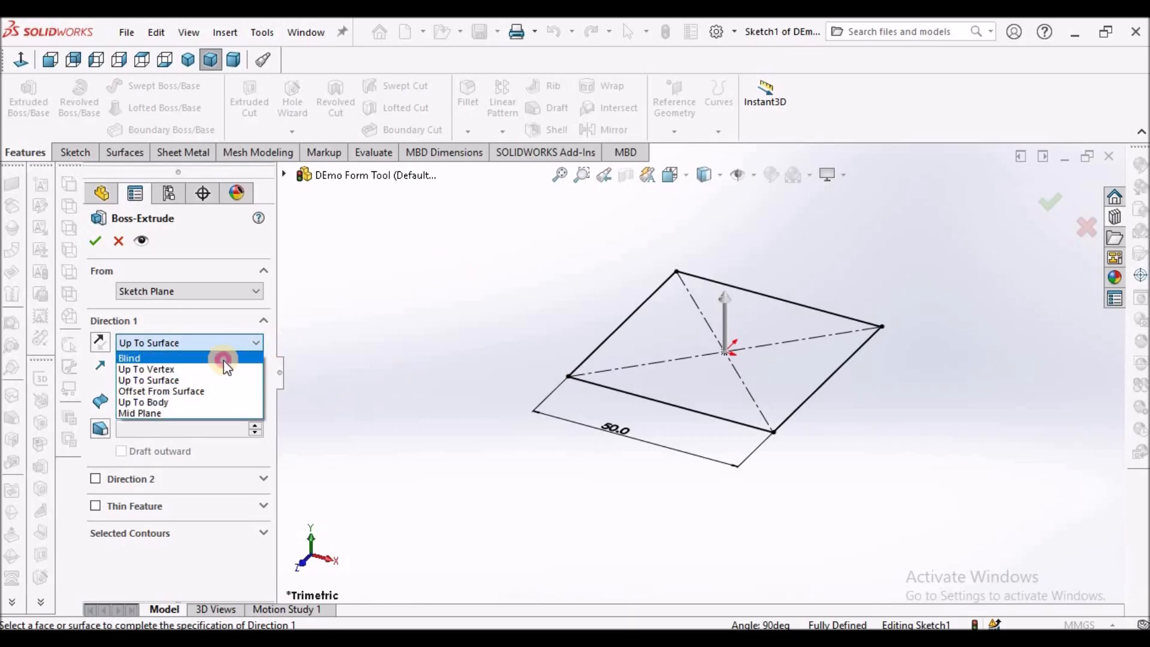
click(229, 357)
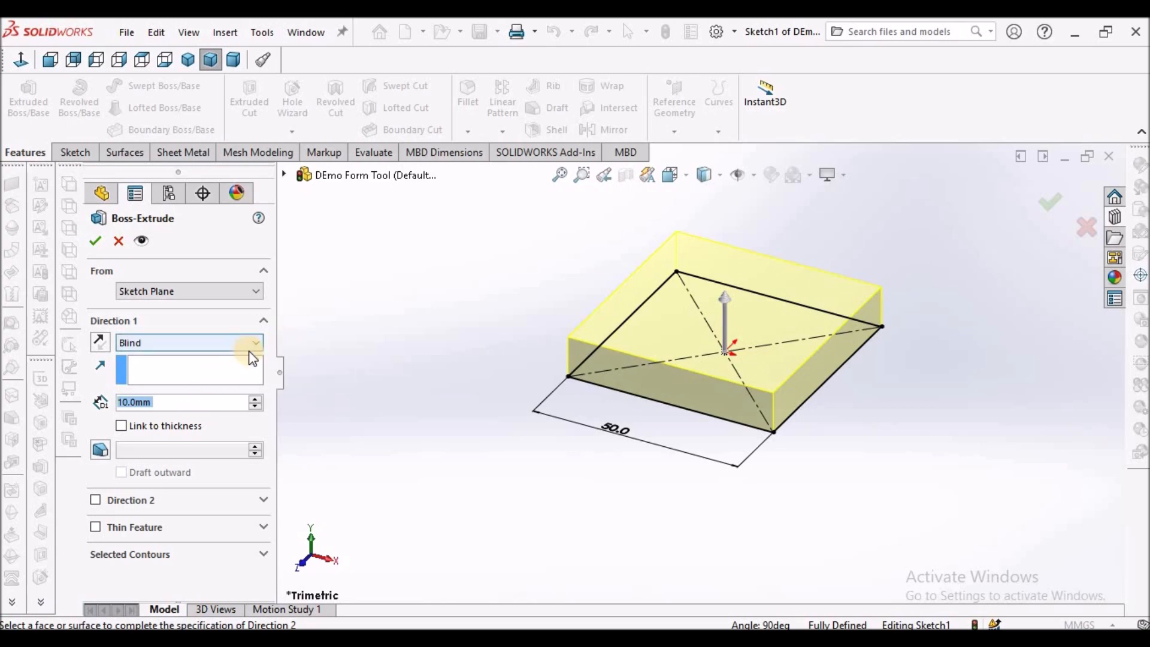
text(2)
key(Return)
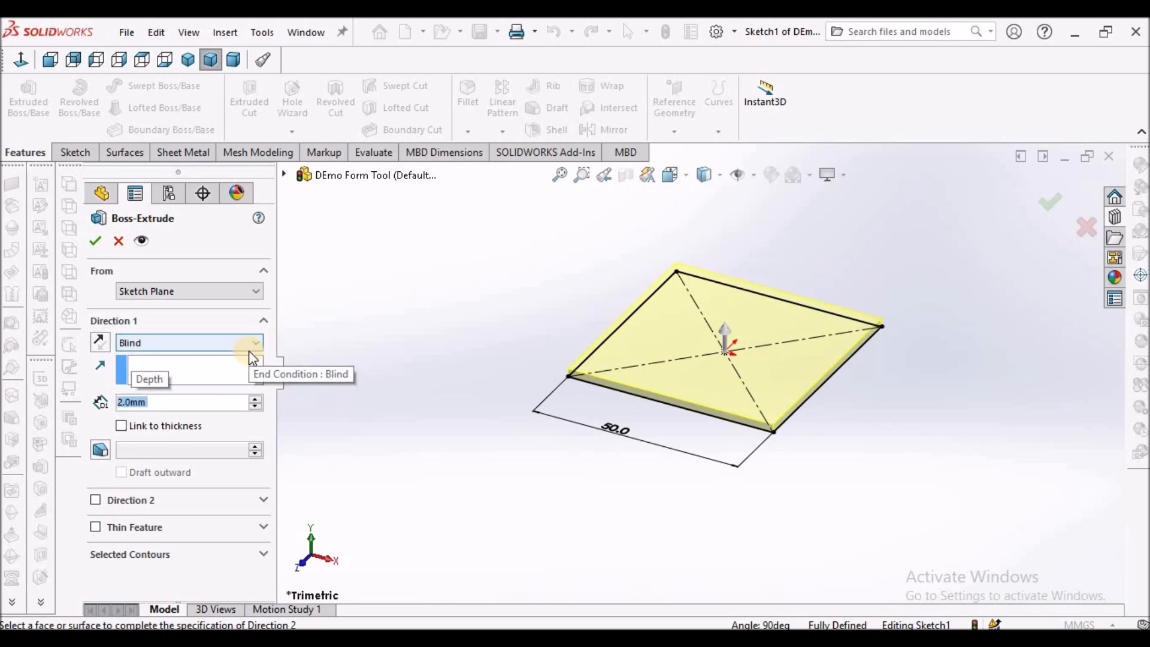
click(107, 237)
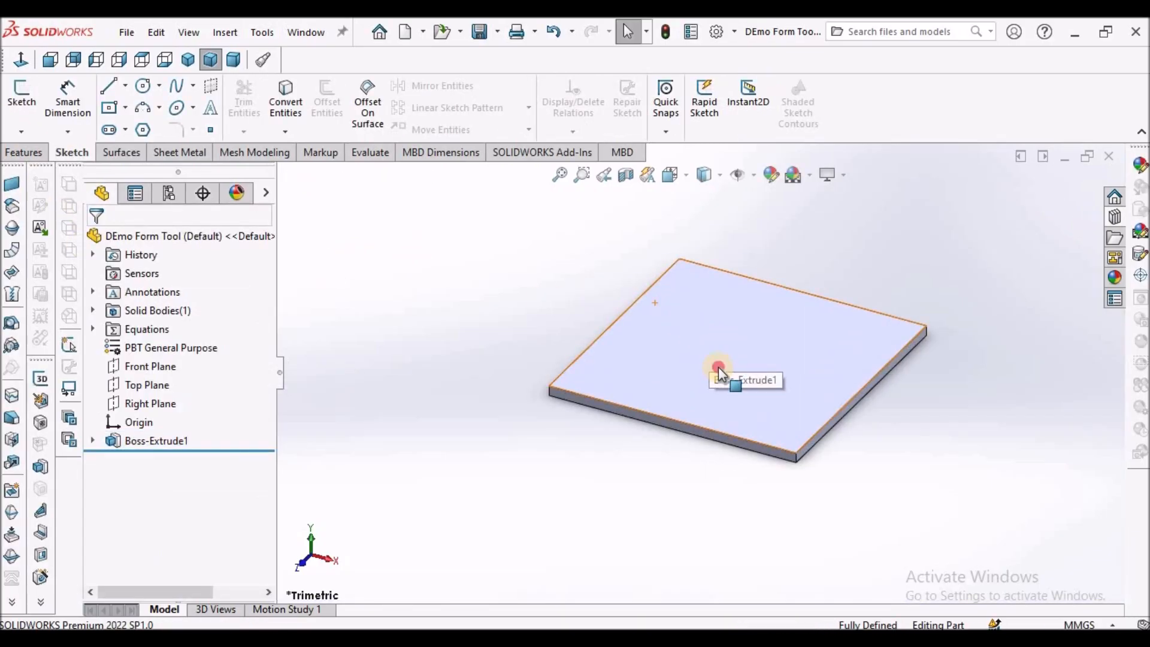
Sketch a circle about 24 mm in diameter on the plate's top face, centered on the origin
scroll(717, 367, up, 1)
click(718, 367)
click(30, 92)
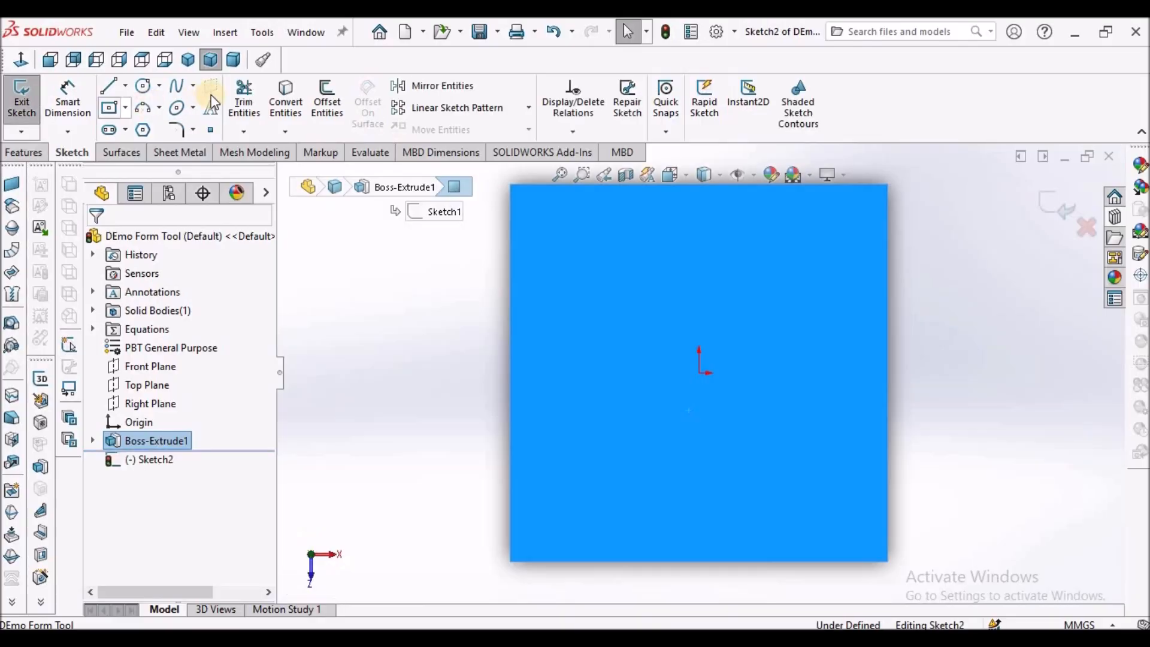
click(145, 86)
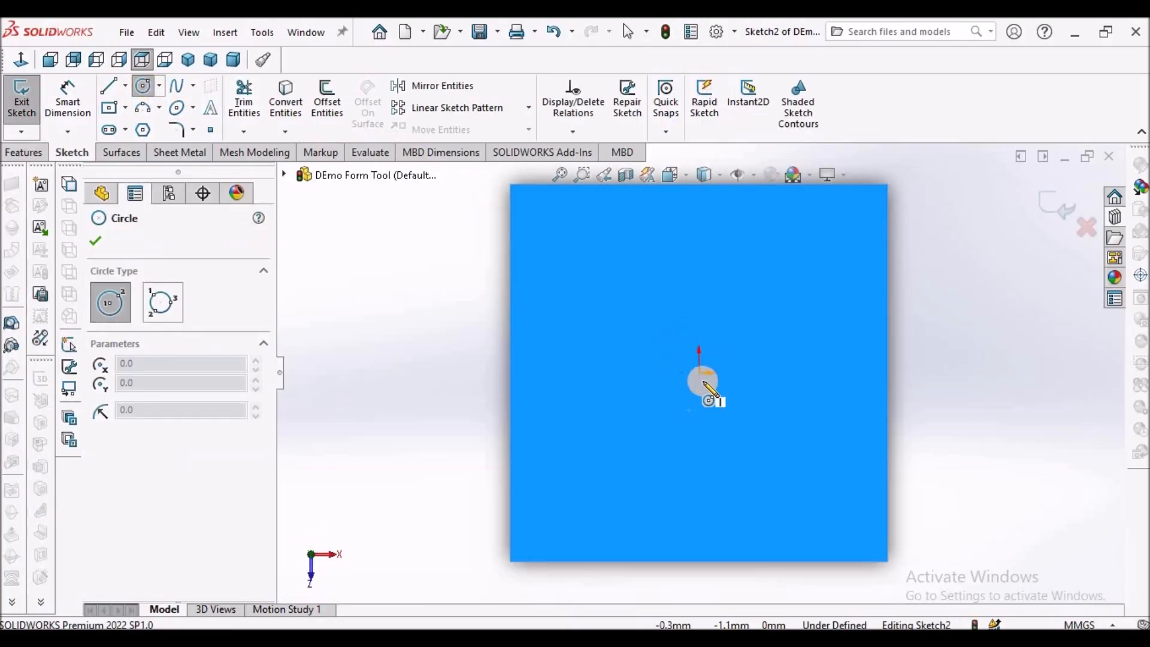
click(699, 372)
click(760, 308)
right_click(374, 267)
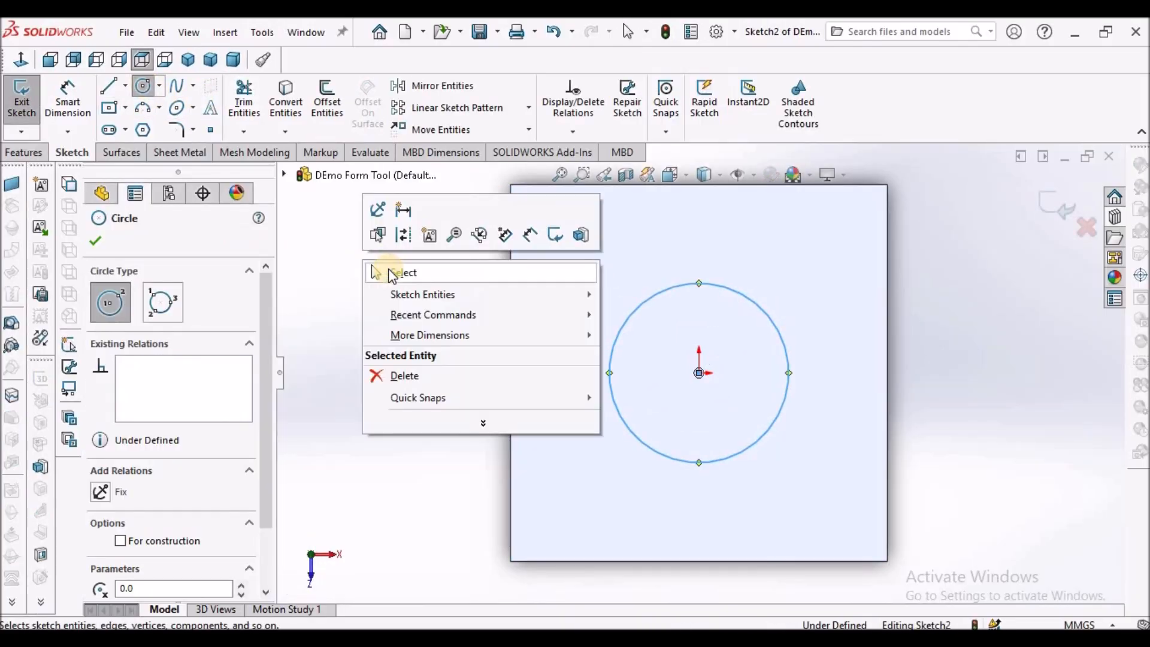
click(399, 269)
Dimension the circle's diameter to 30 mm
click(60, 106)
scroll(795, 411, up, 2)
scroll(745, 359, down, 1)
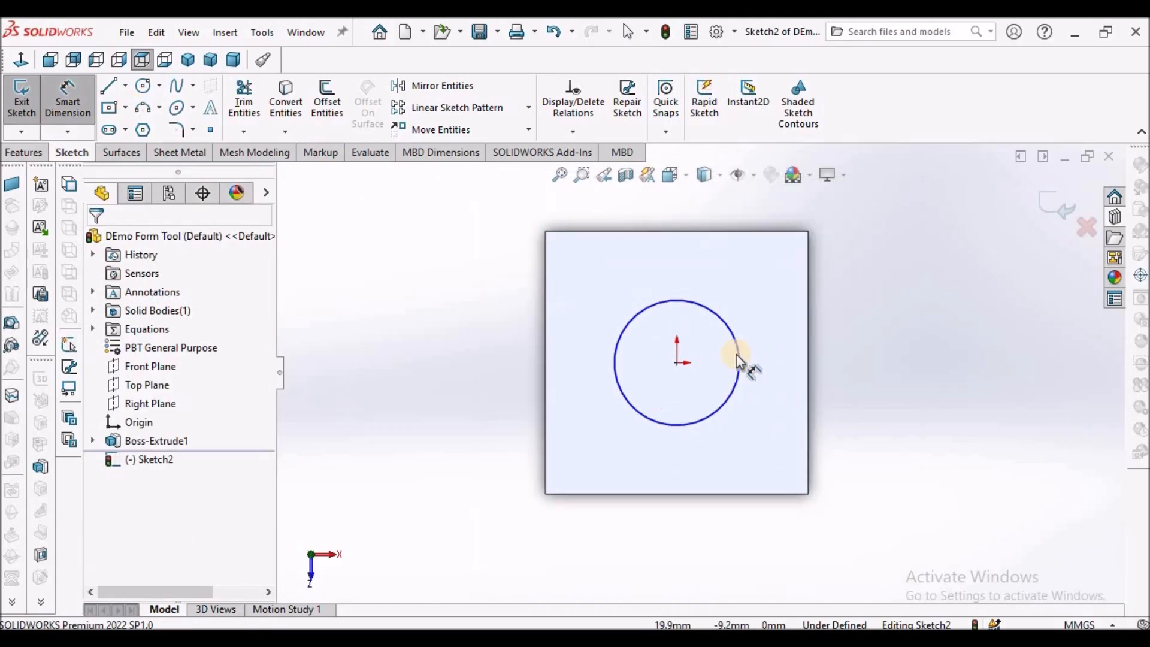
click(725, 339)
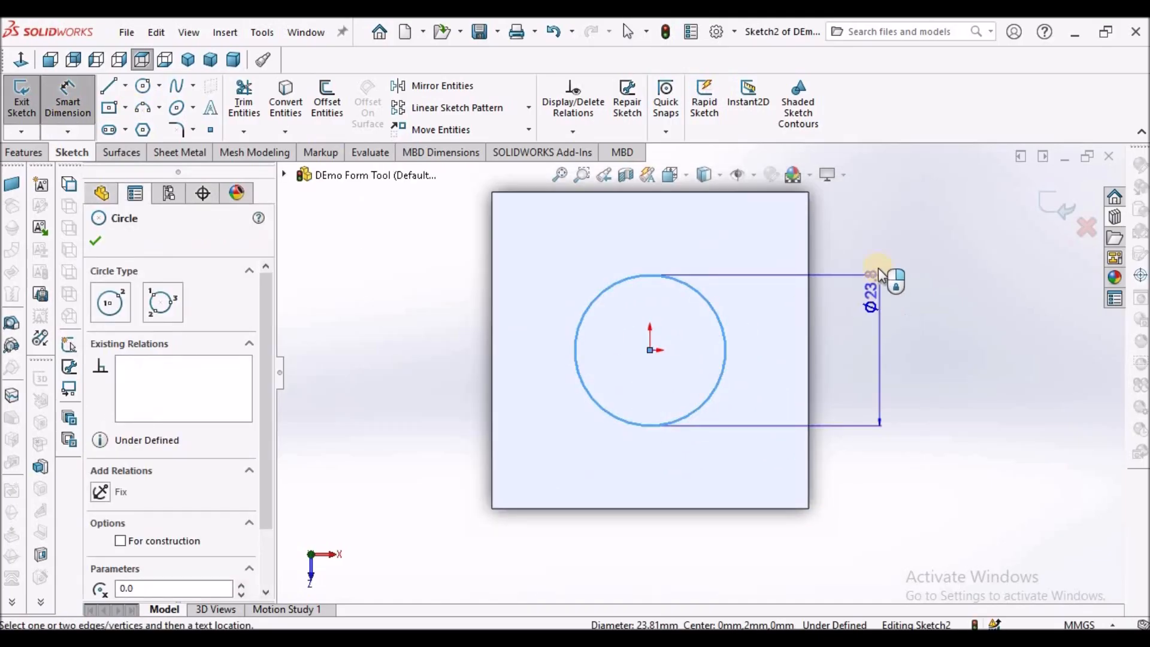
click(879, 249)
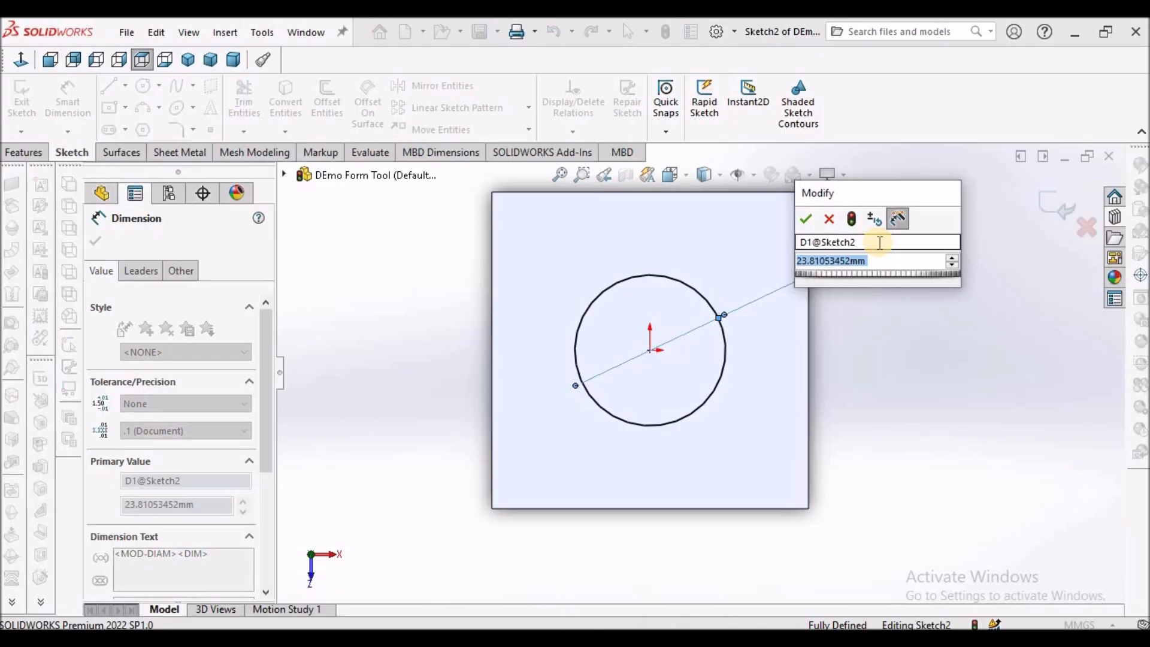
text(30)
key(Return)
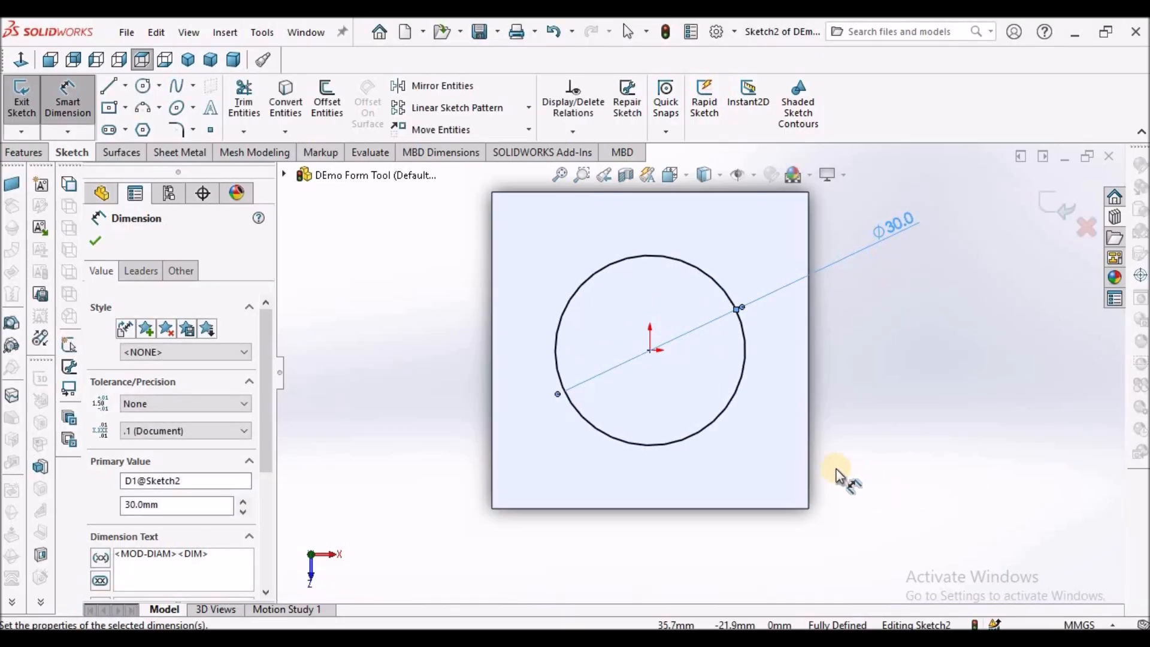
Extrude the circle as a Blind boss 3 mm high, merged with the square plate
click(24, 154)
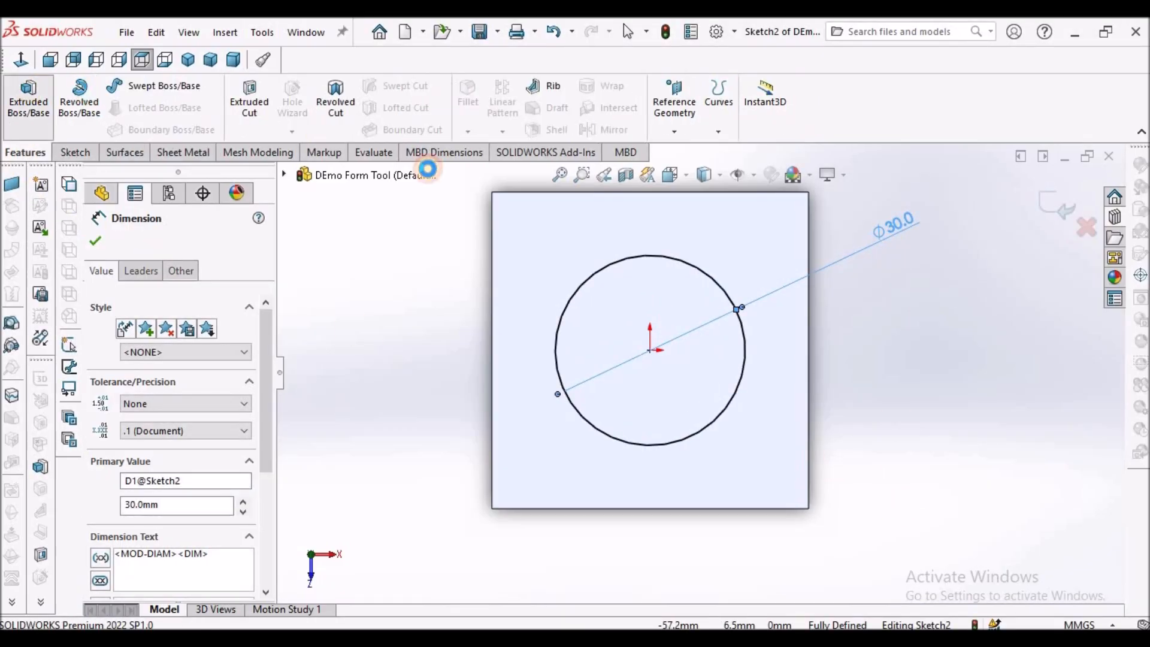
click(28, 99)
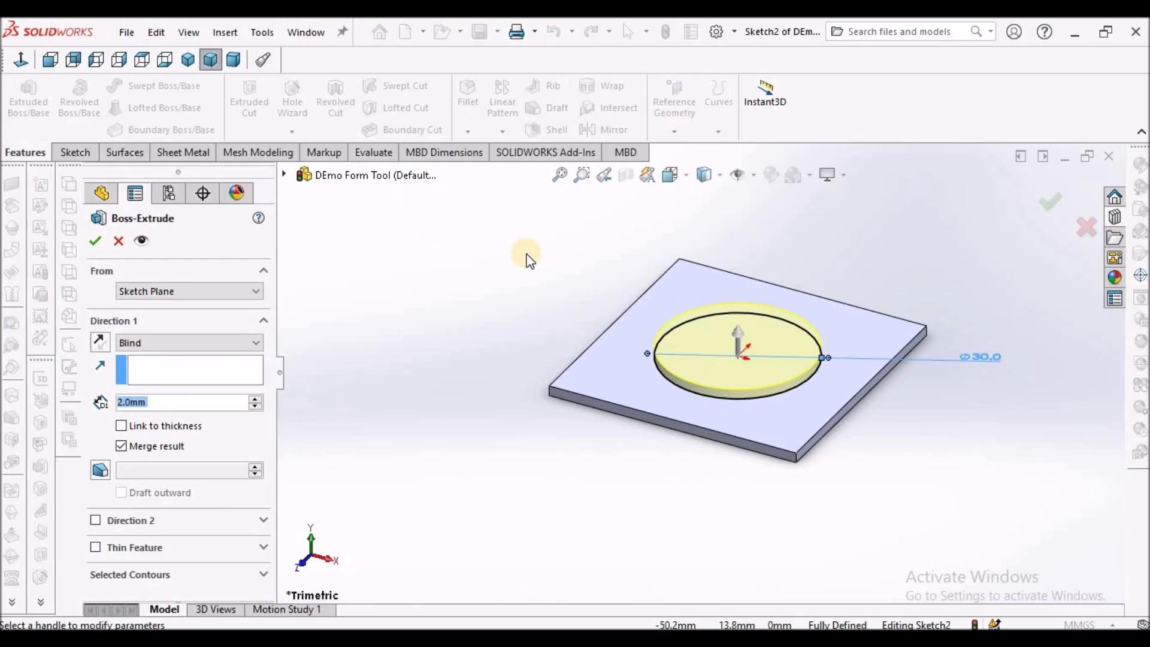
text(3)
key(Return)
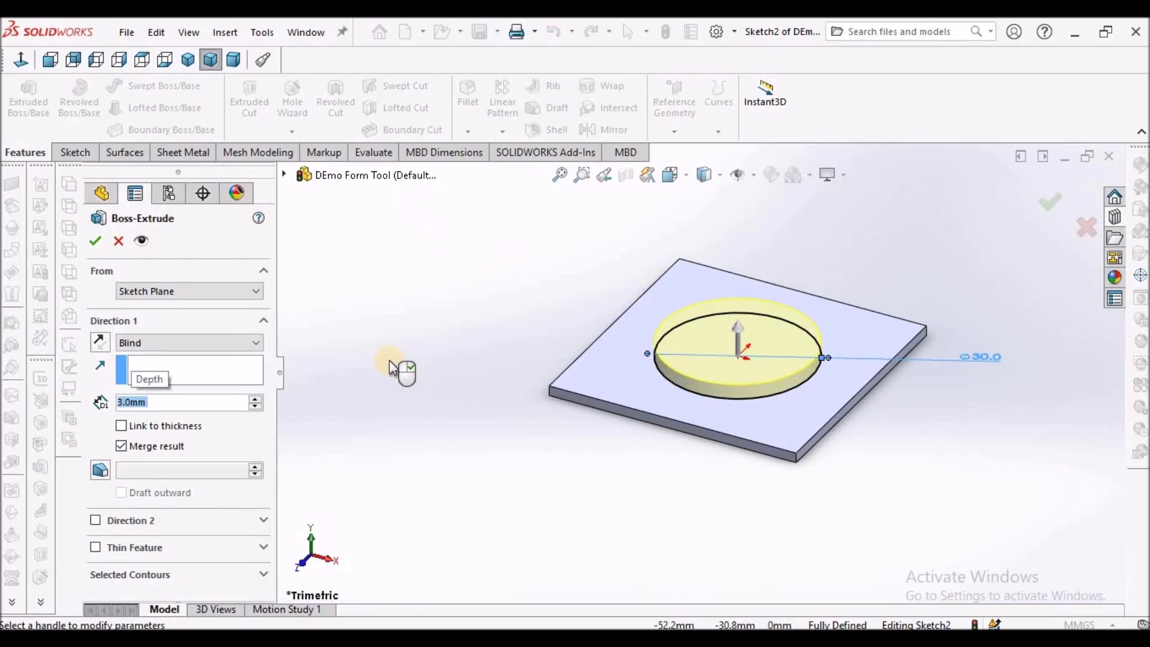
click(99, 240)
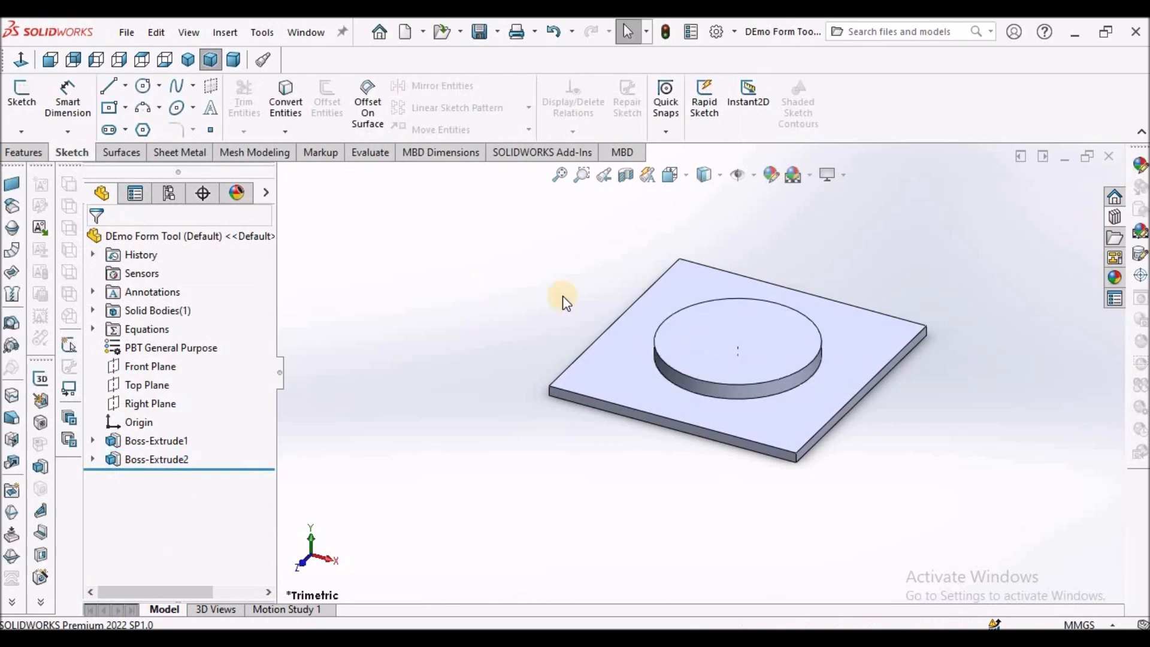
Edit the circular boss extrusion to add a 30° inward draft
click(157, 459)
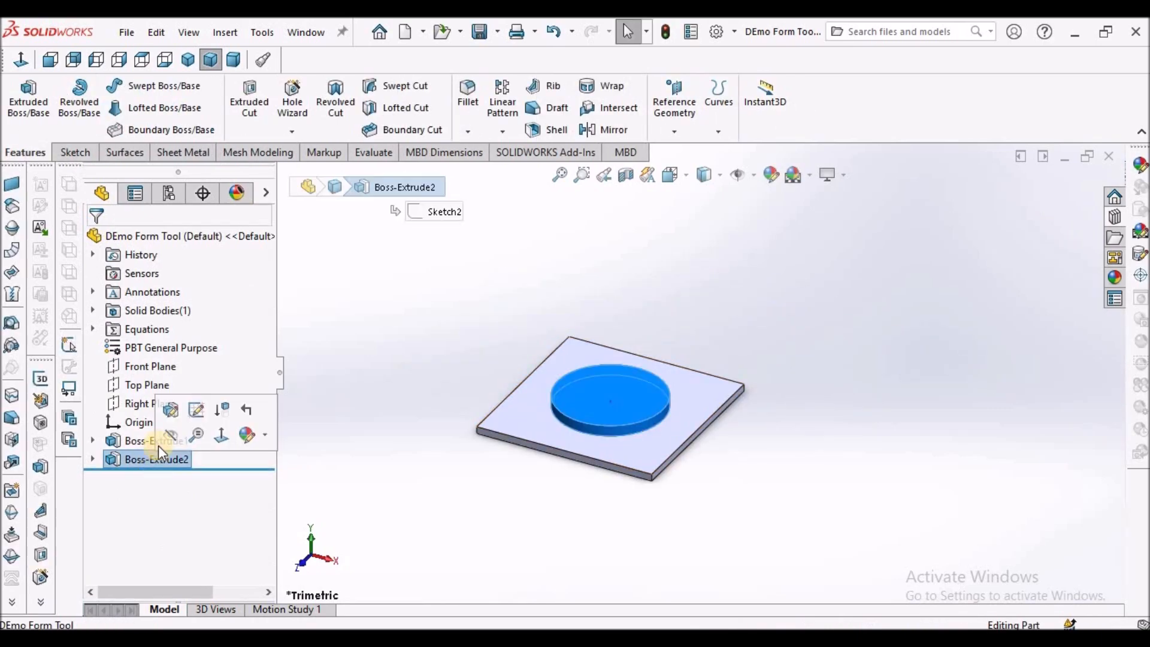
click(172, 402)
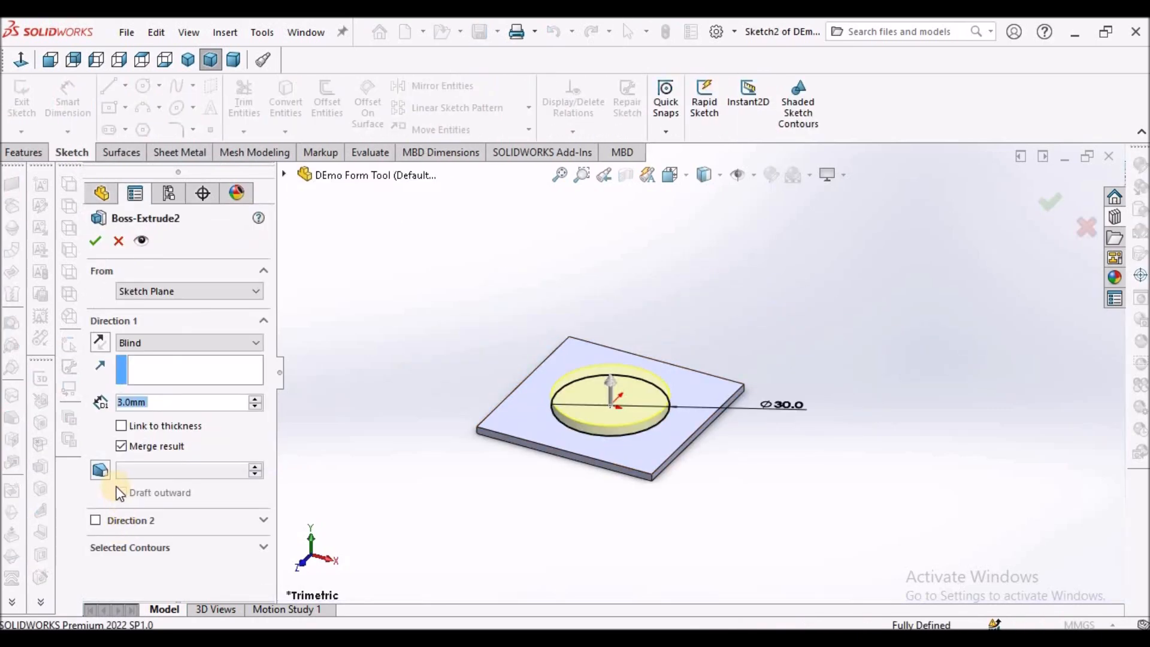
click(100, 469)
text(30)
key(Return)
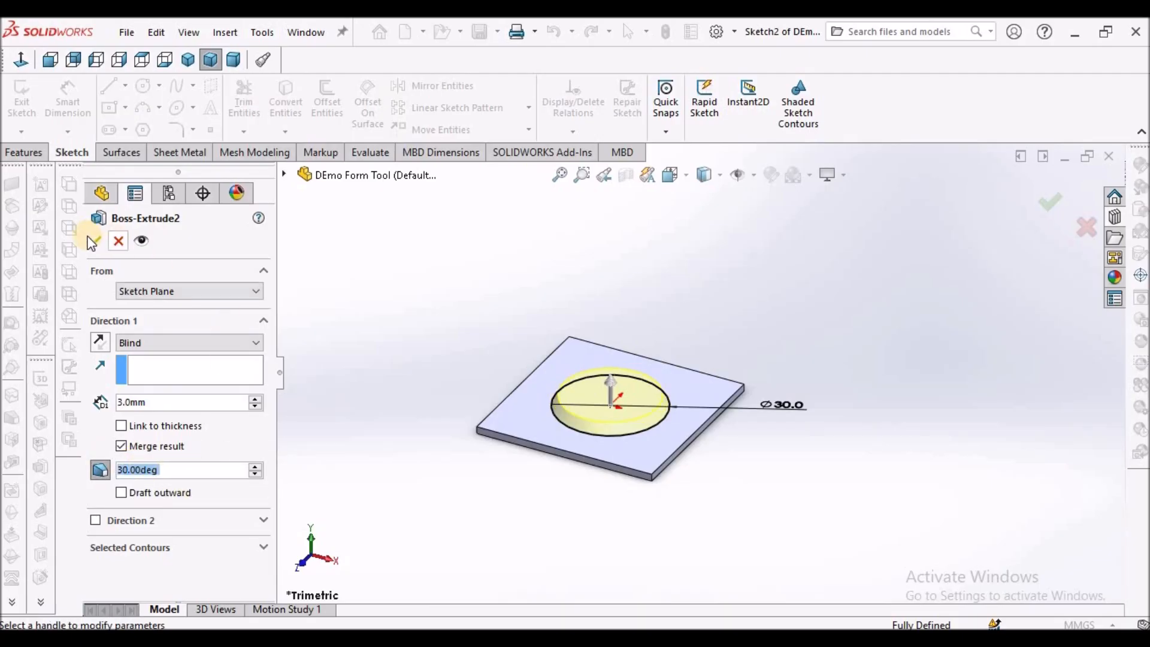
key(Return)
Start a sketch on the circular boss's top face and set the display style to wireframe
middle_drag(450, 290, 677, 386)
click(636, 387)
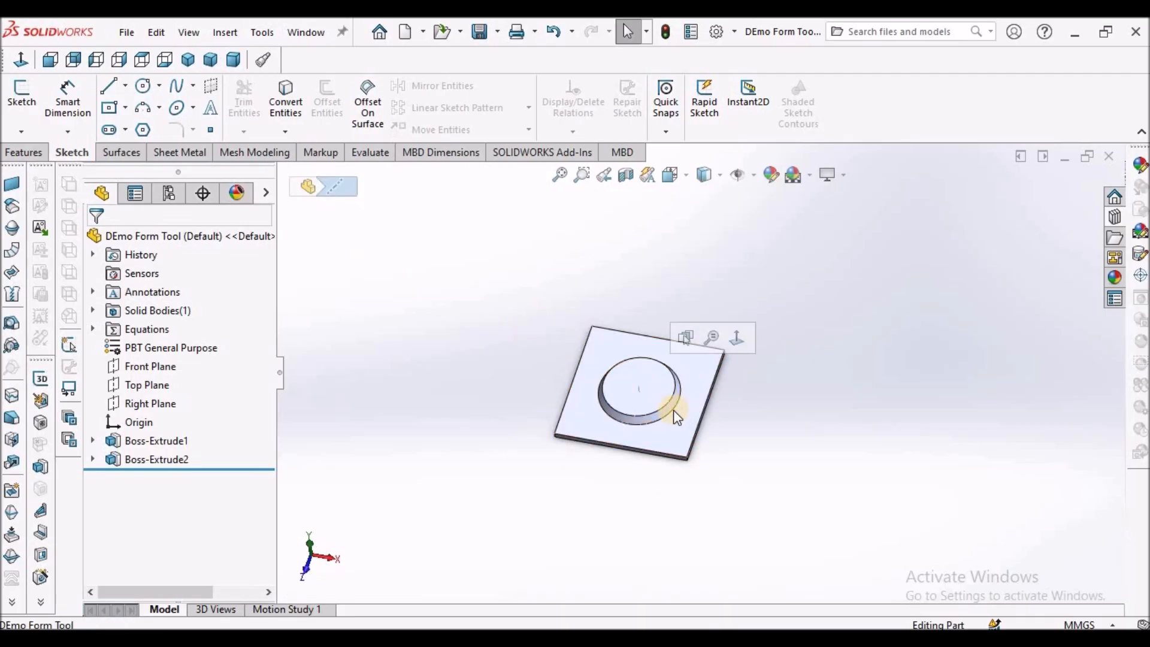
click(648, 373)
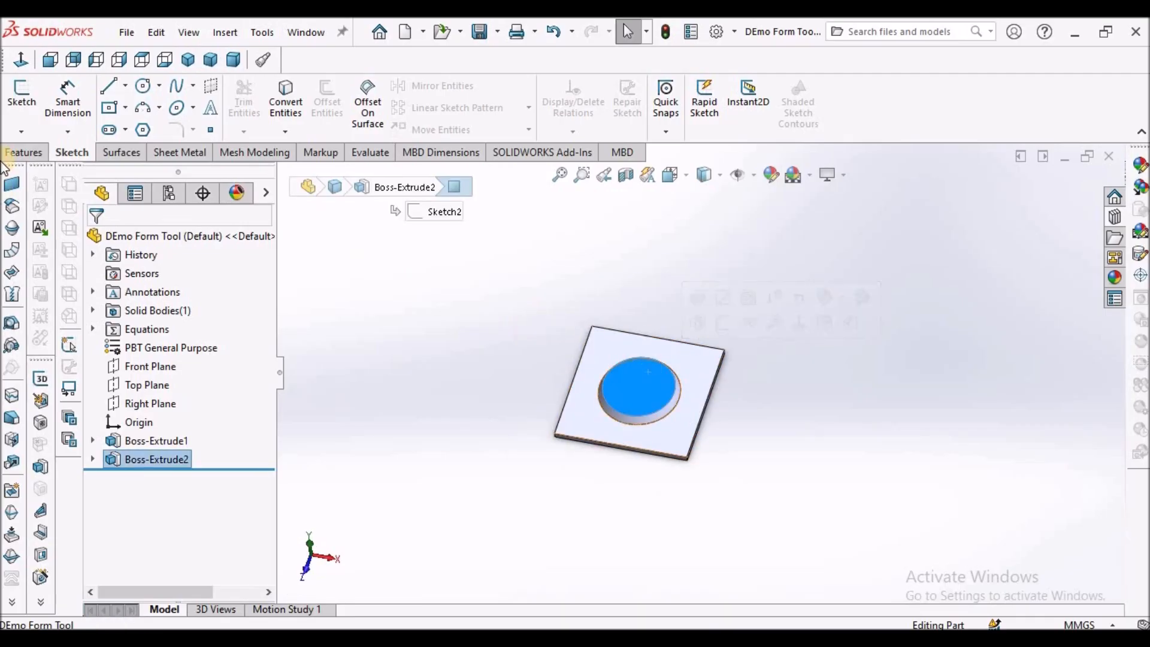
click(23, 90)
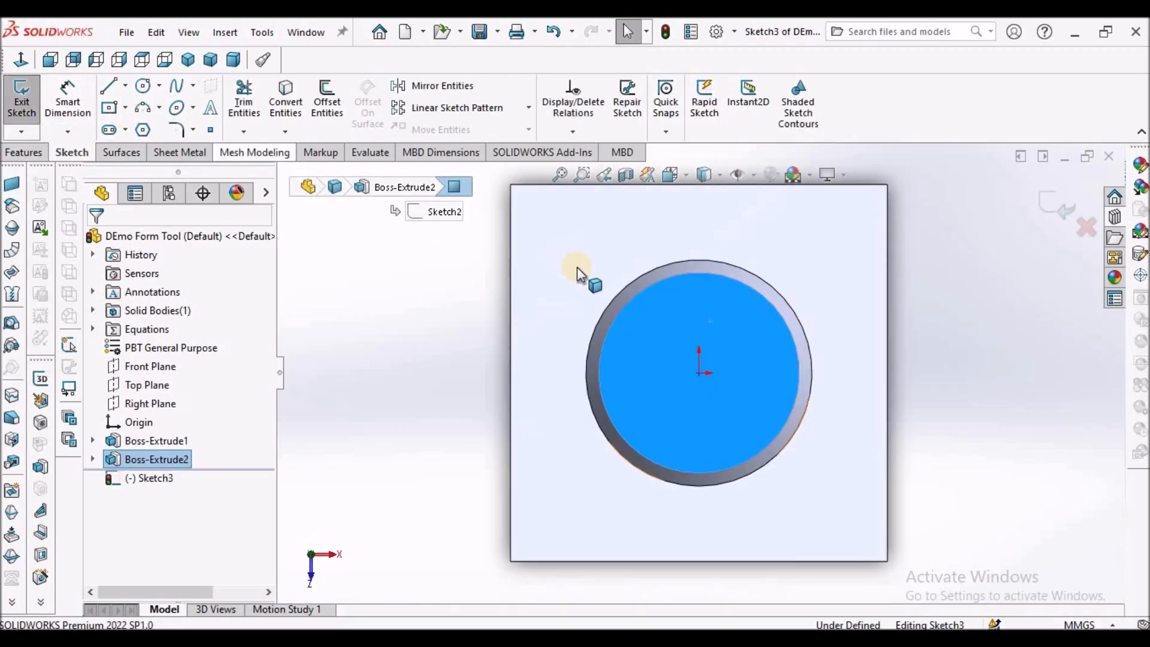
scroll(929, 322, up, 3)
click(929, 322)
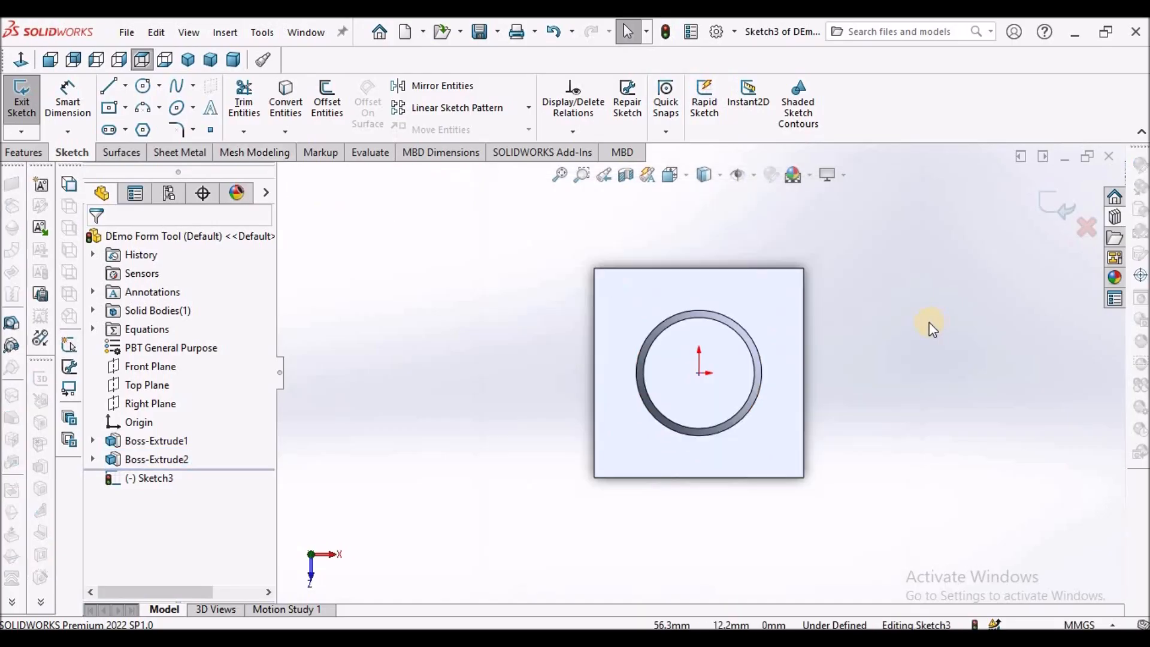
click(719, 175)
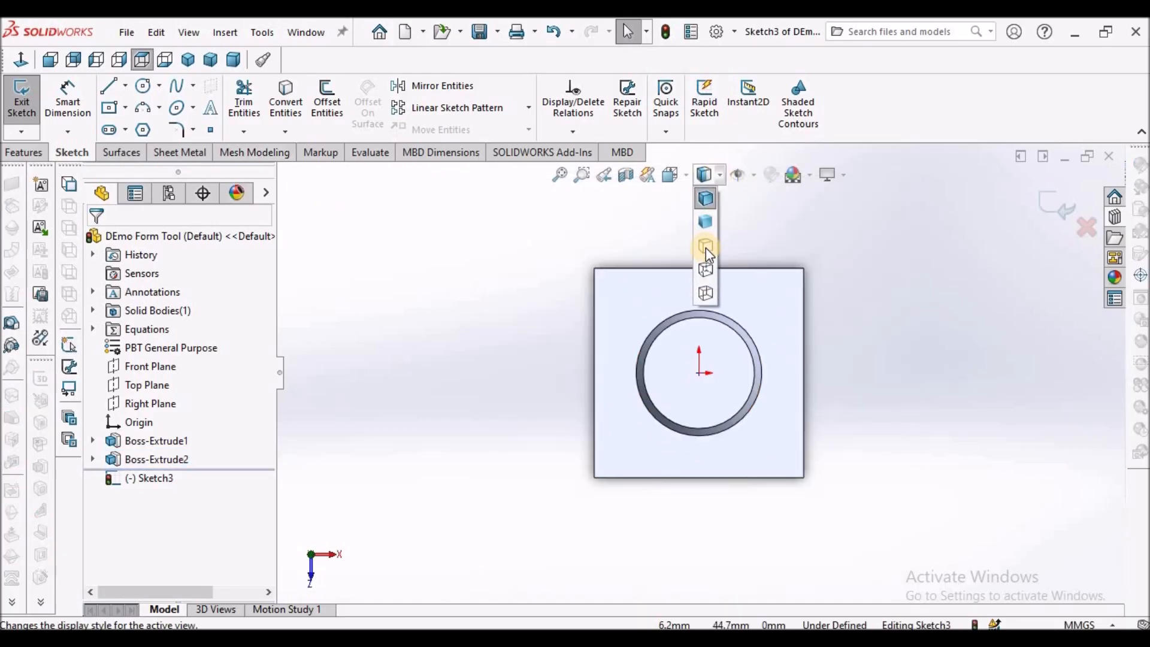
click(705, 295)
Convert the boss's inner top edge and outer base edge into sketch circles
scroll(703, 319, down, 1)
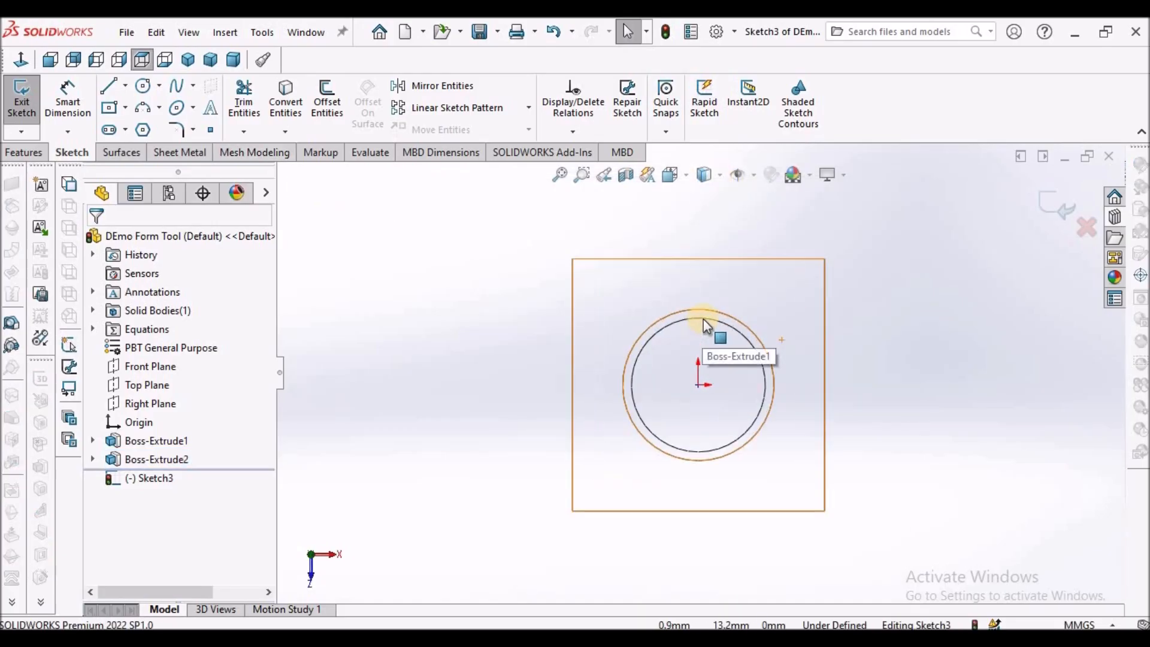
scroll(699, 324, down, 3)
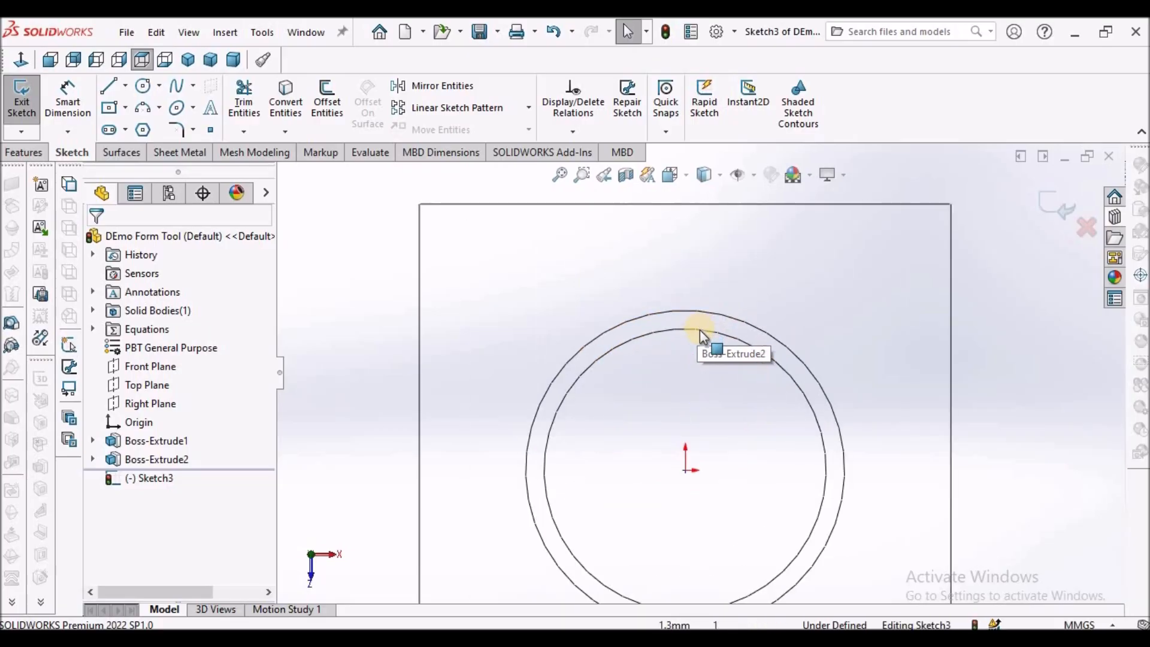
click(700, 331)
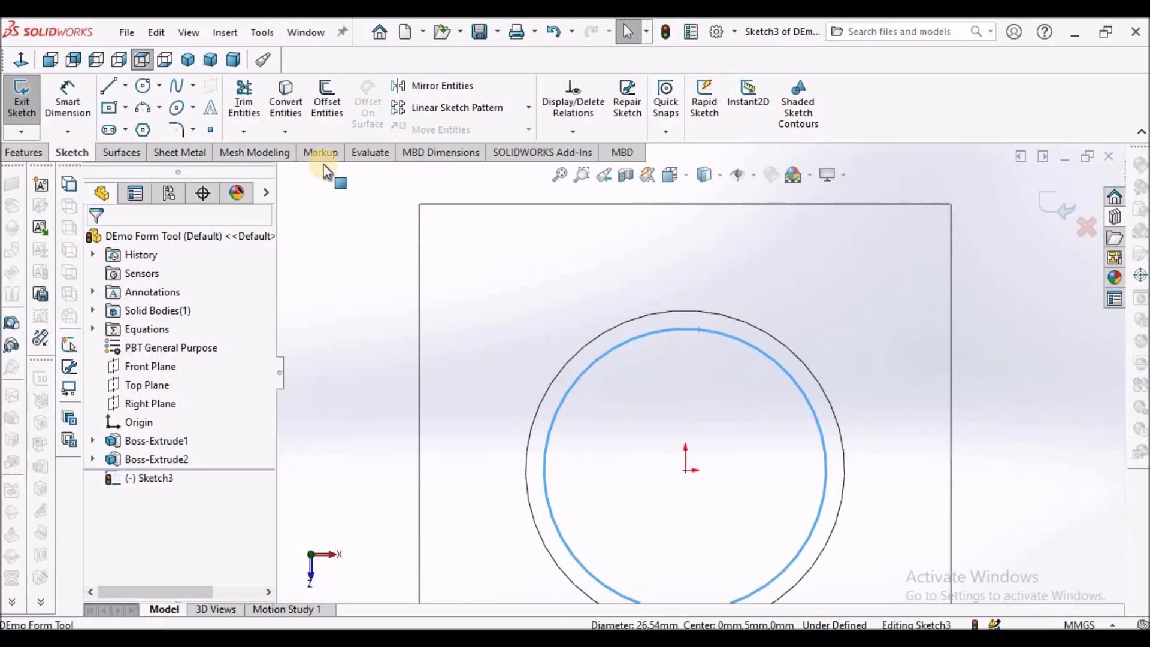
click(285, 90)
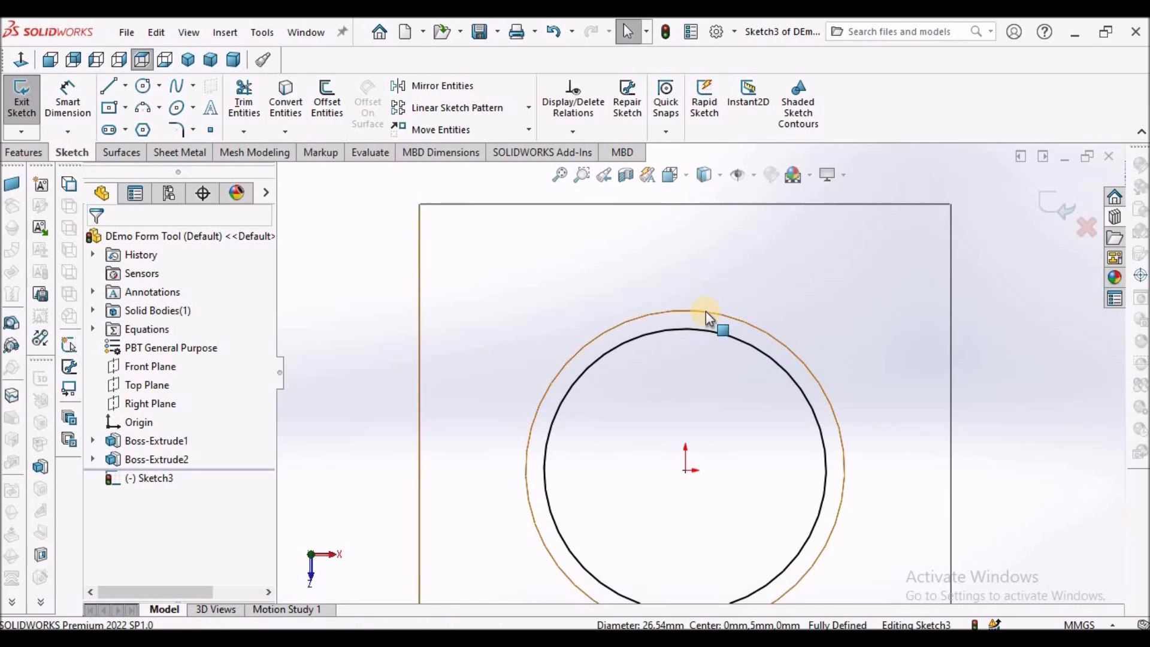
click(696, 309)
click(291, 98)
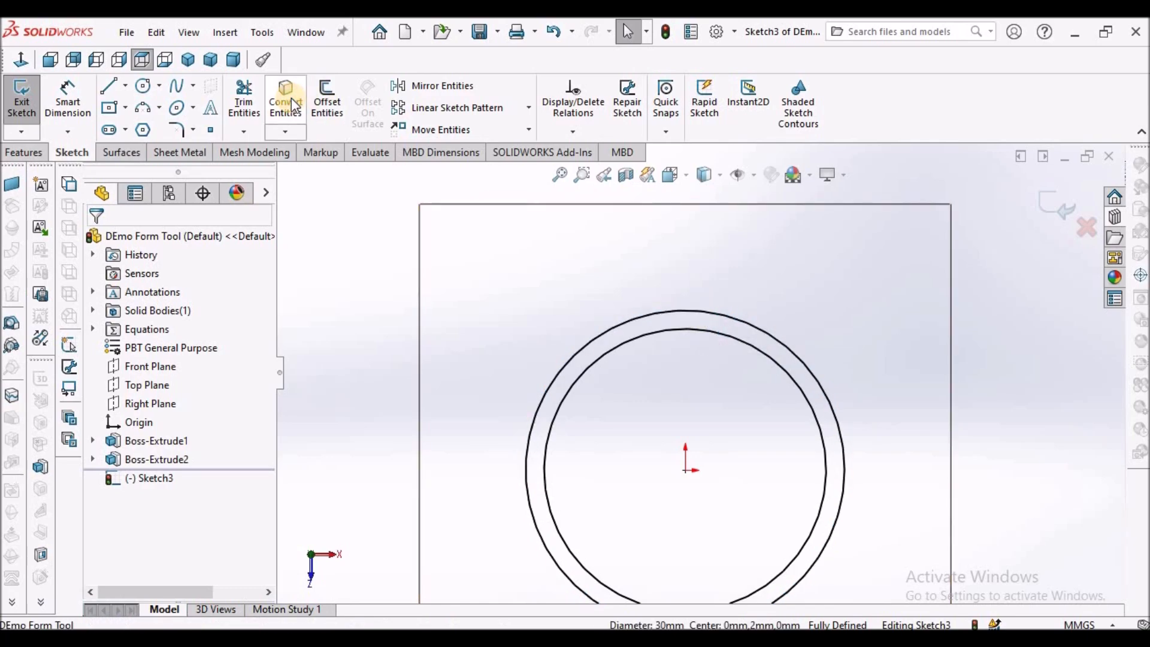
Sketch a corner rectangle about 6.2 mm wide across both circles, directly above the origin
click(125, 109)
click(168, 128)
scroll(692, 333, up, 3)
scroll(686, 330, down, 1)
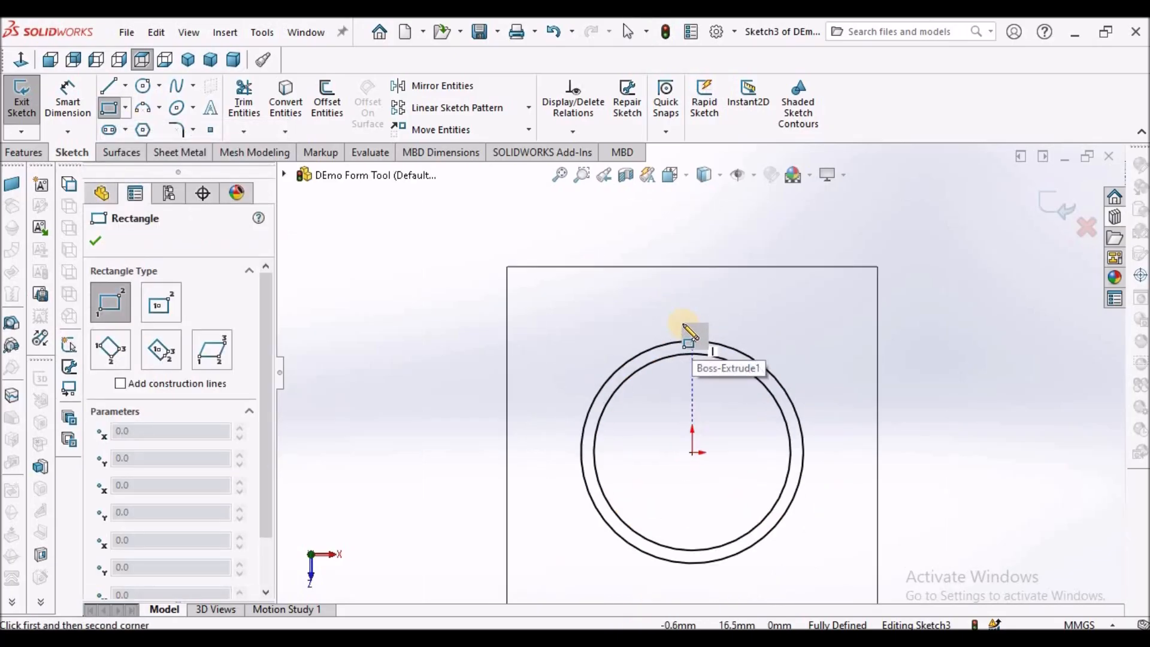
scroll(689, 331, down, 1)
click(670, 322)
click(726, 389)
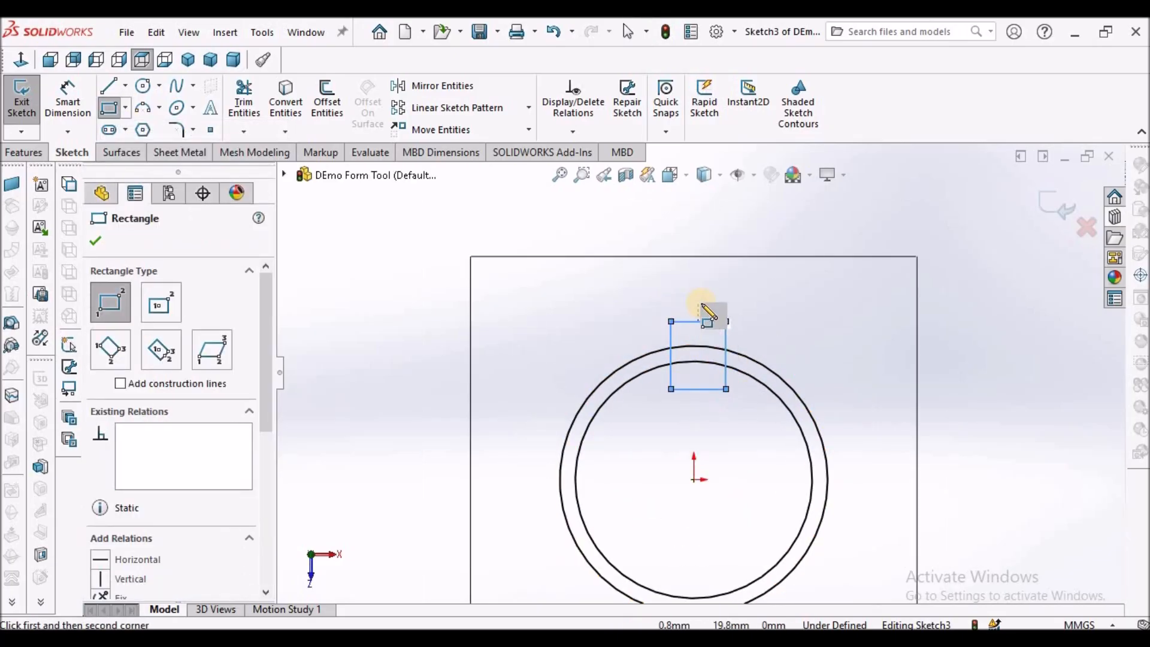
key(Escape)
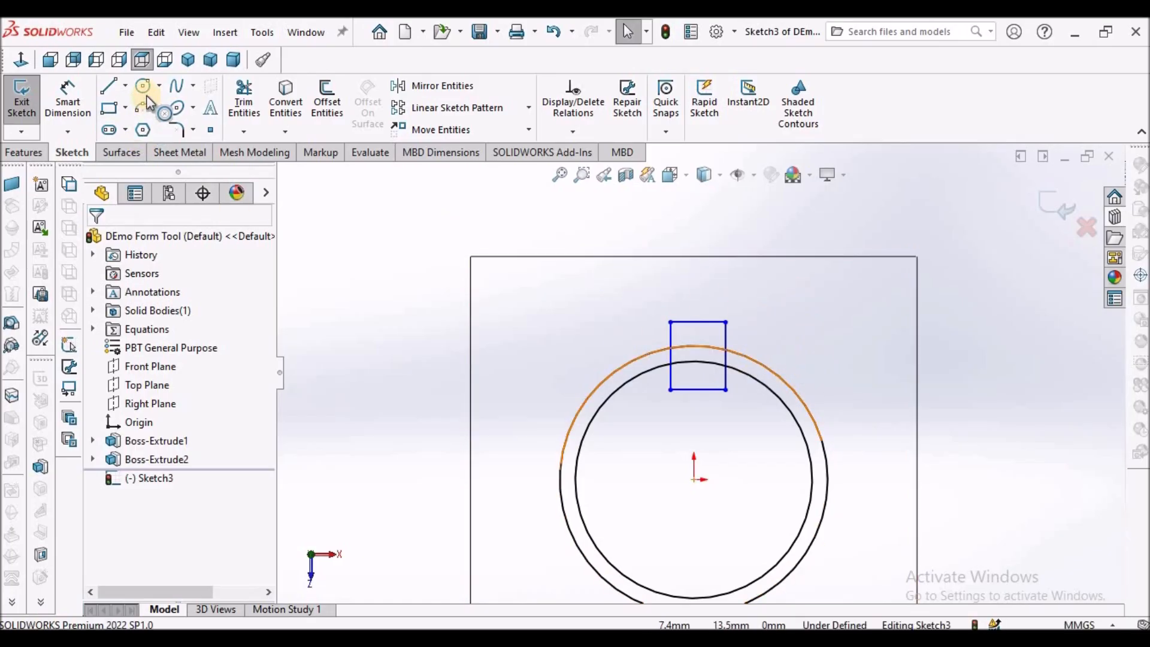
Draw a vertical centerline from the origin up to the outer circle, 15 mm long
click(125, 85)
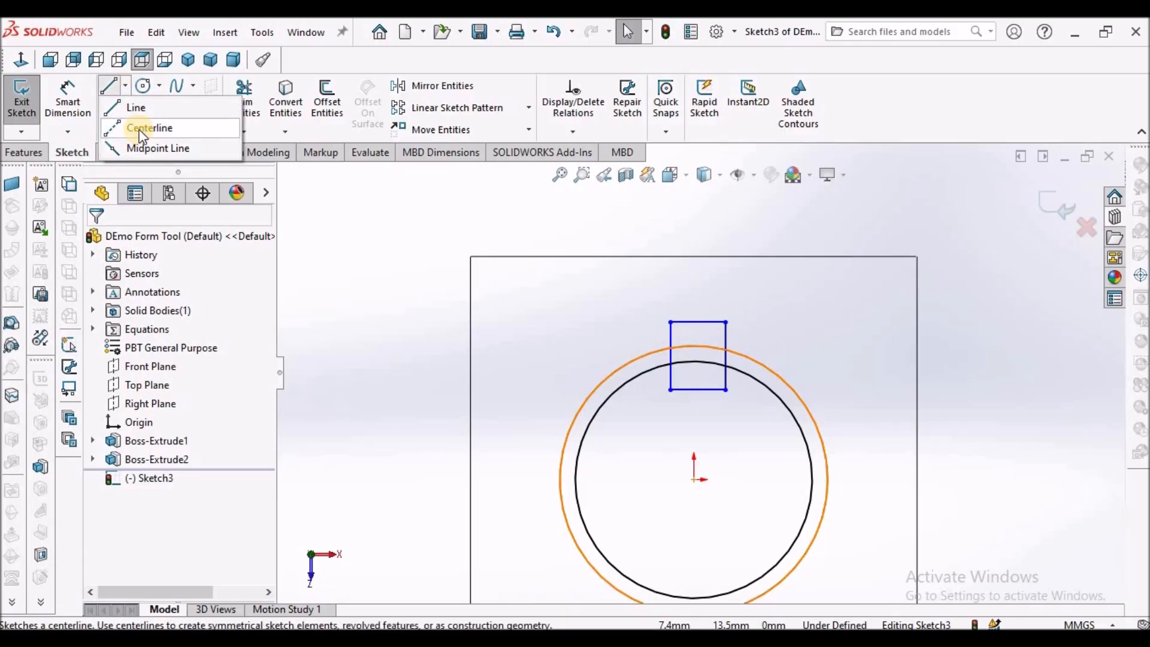
click(138, 126)
scroll(711, 453, down, 2)
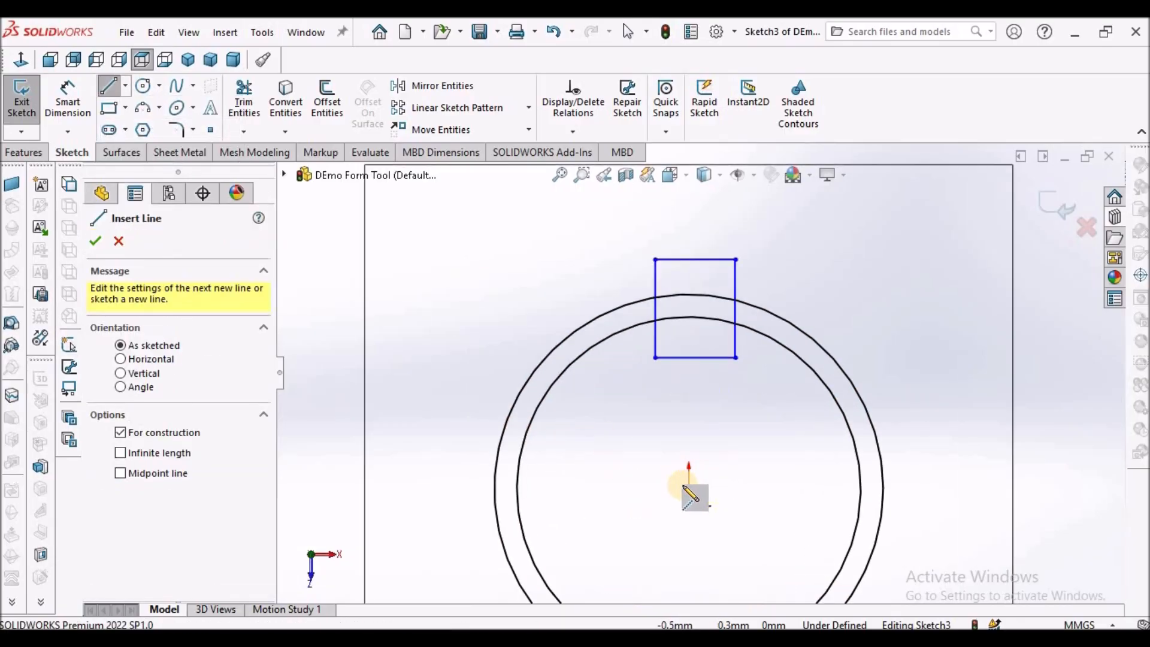
click(689, 488)
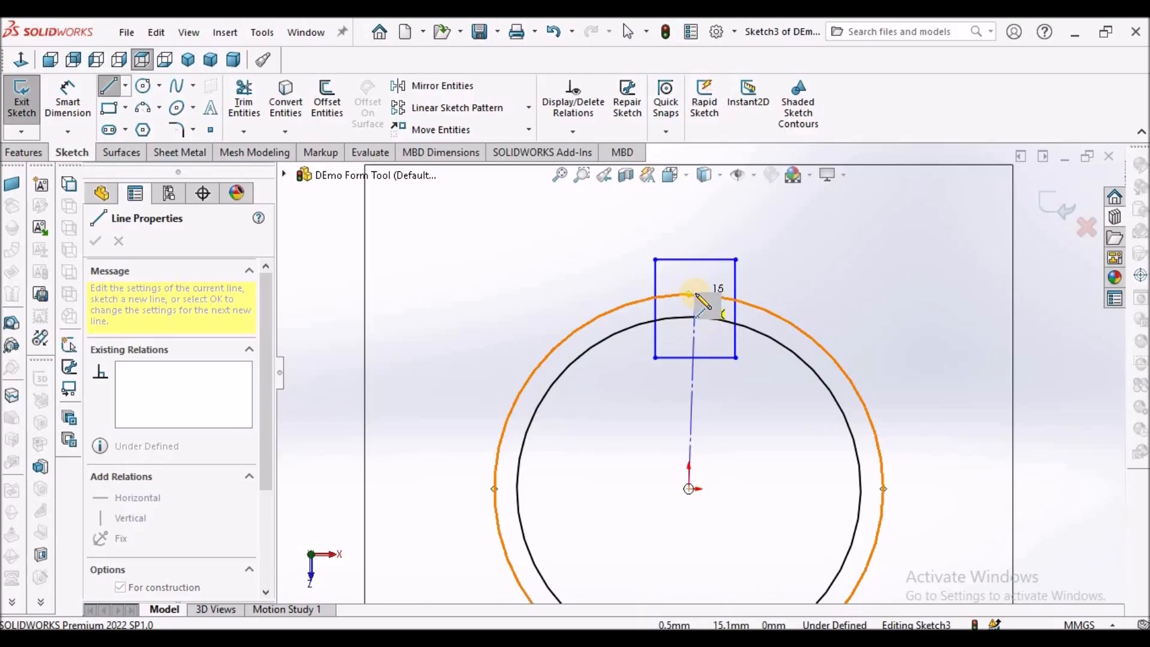
click(689, 295)
key(Escape)
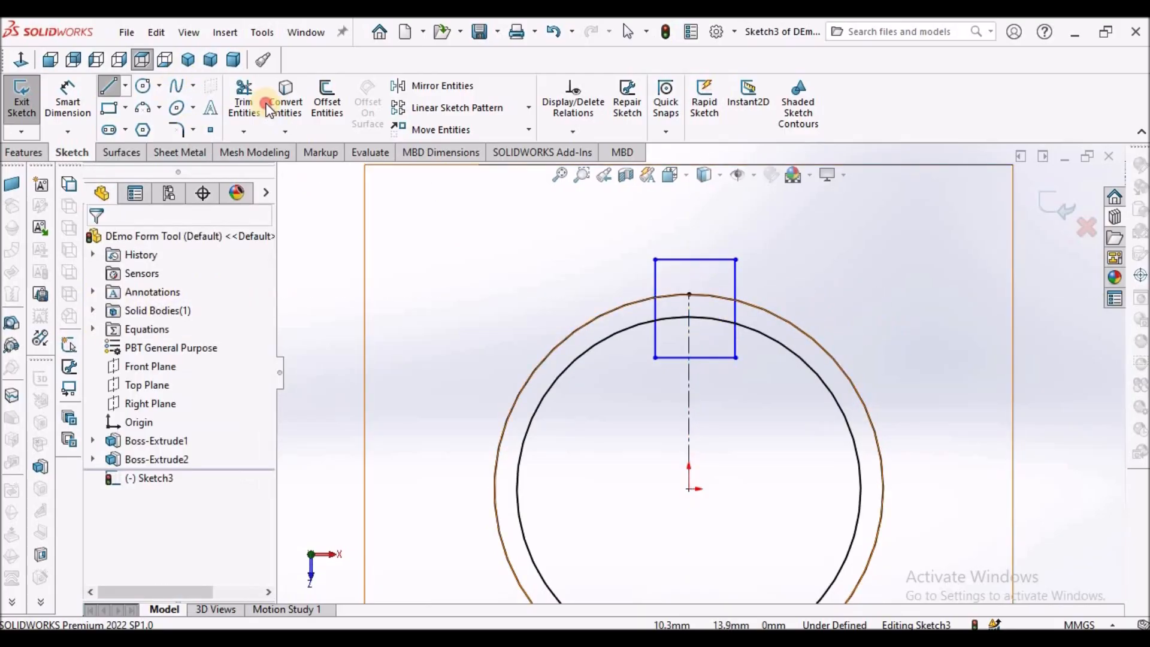
click(284, 103)
click(242, 97)
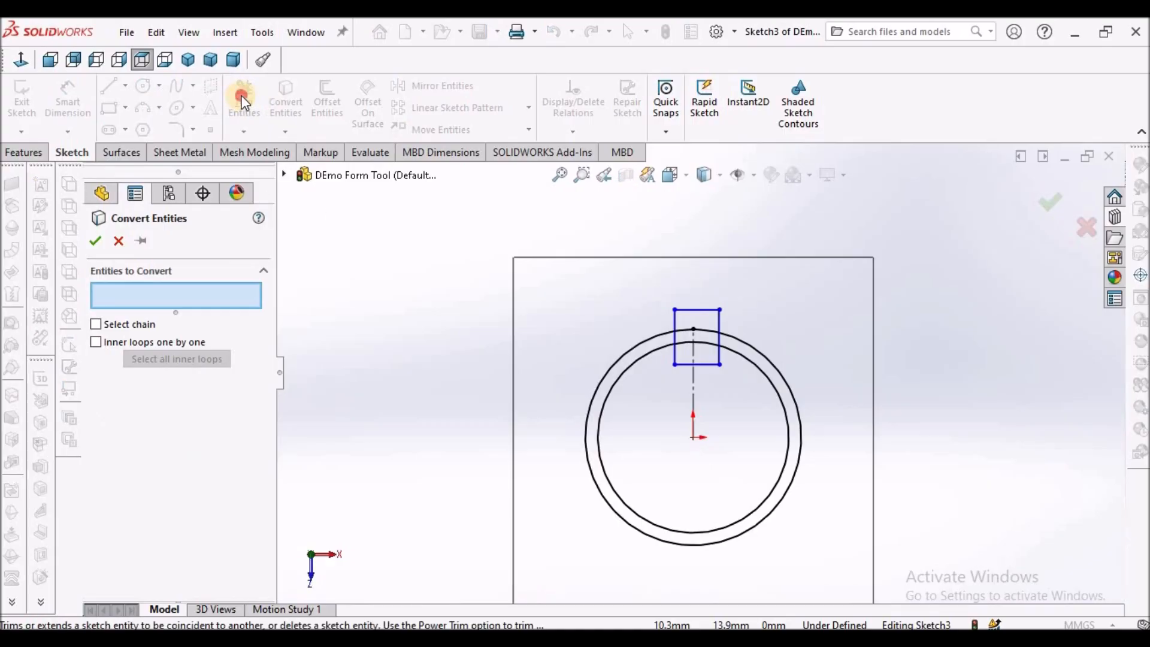
click(119, 241)
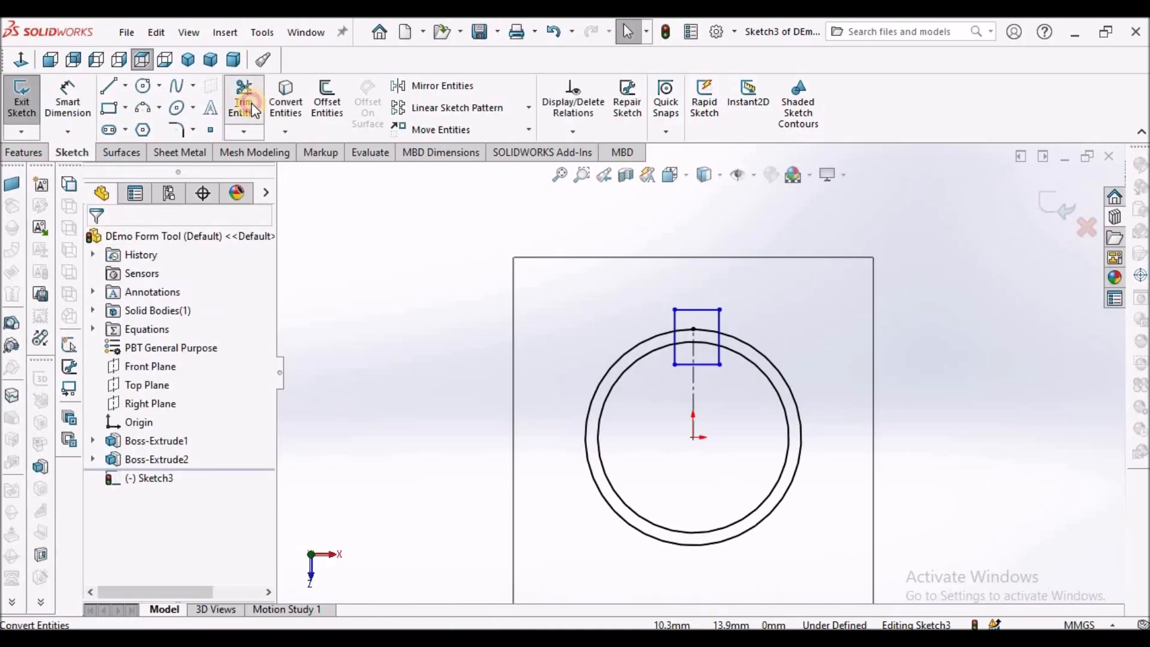
Trim the circles outside the rectangle and the rectangle's sides beyond the ring, leaving a closed arc-shaped segment
click(245, 103)
scroll(728, 413, down, 5)
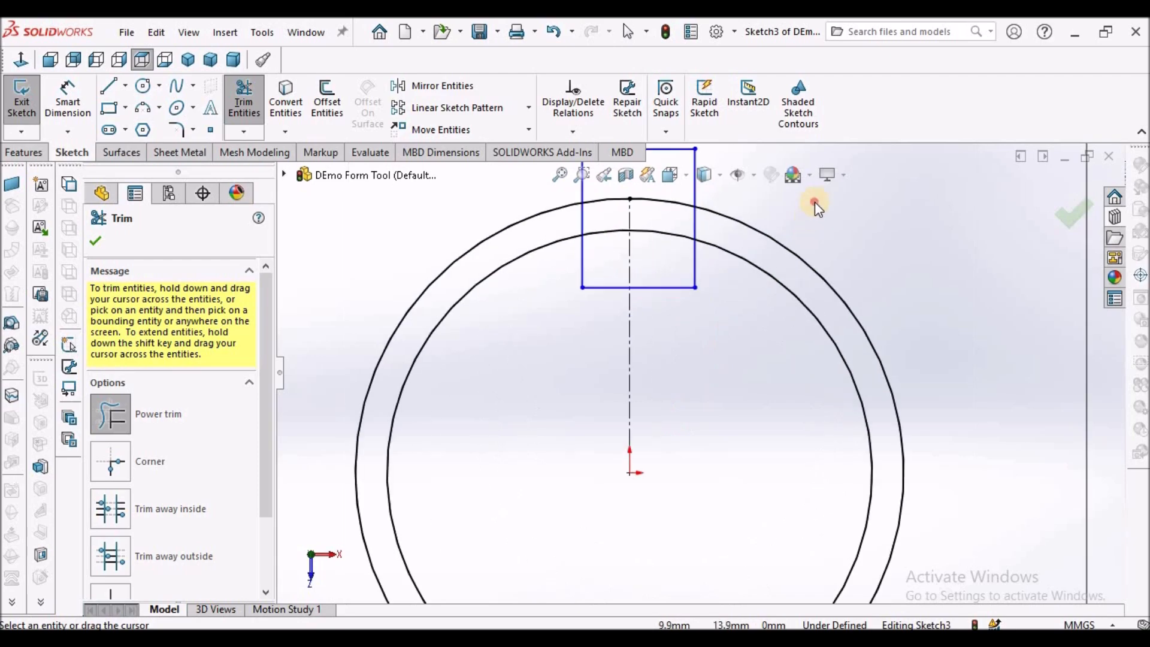
drag(738, 257, 685, 262)
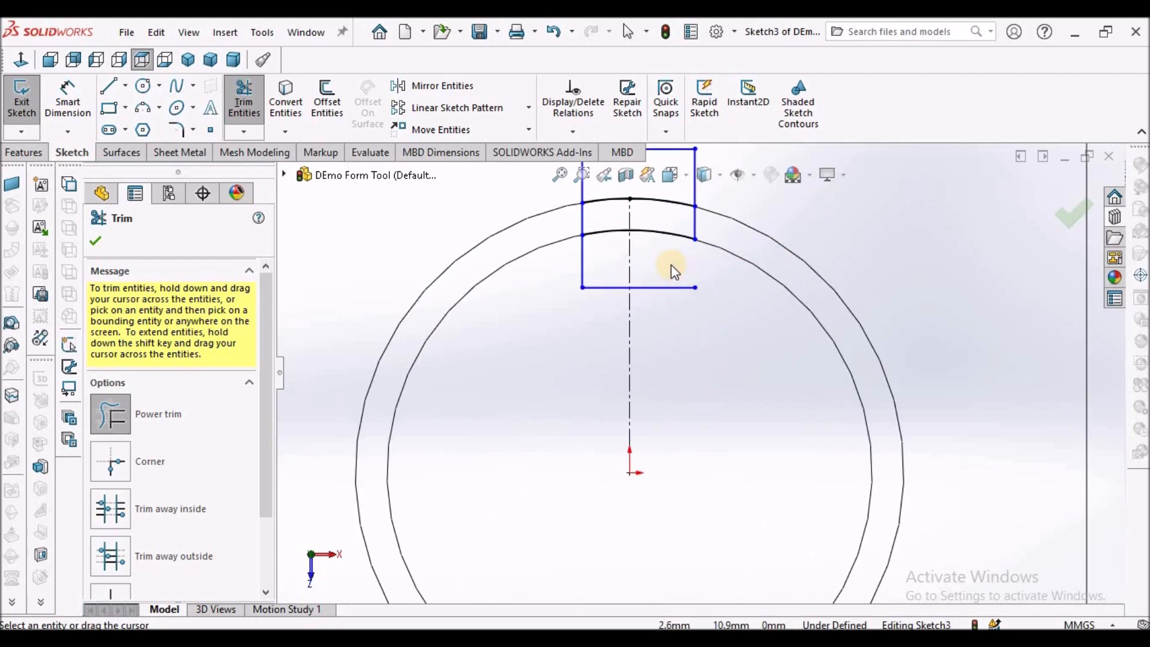
scroll(647, 284, up, 3)
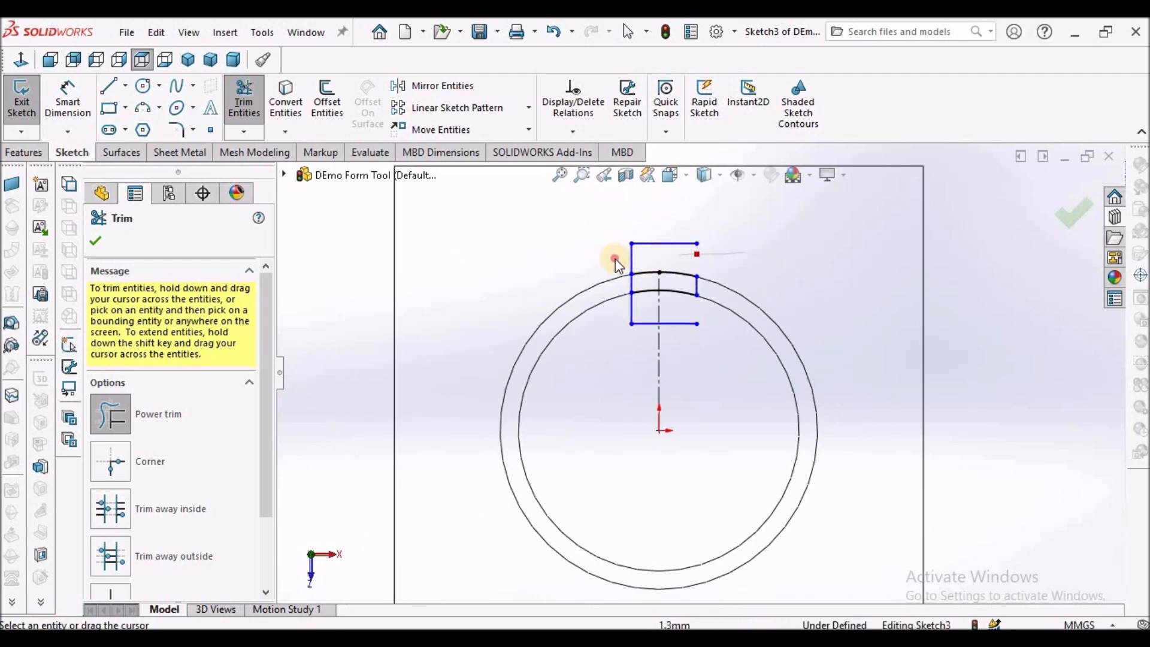
drag(567, 264, 563, 264)
click(98, 240)
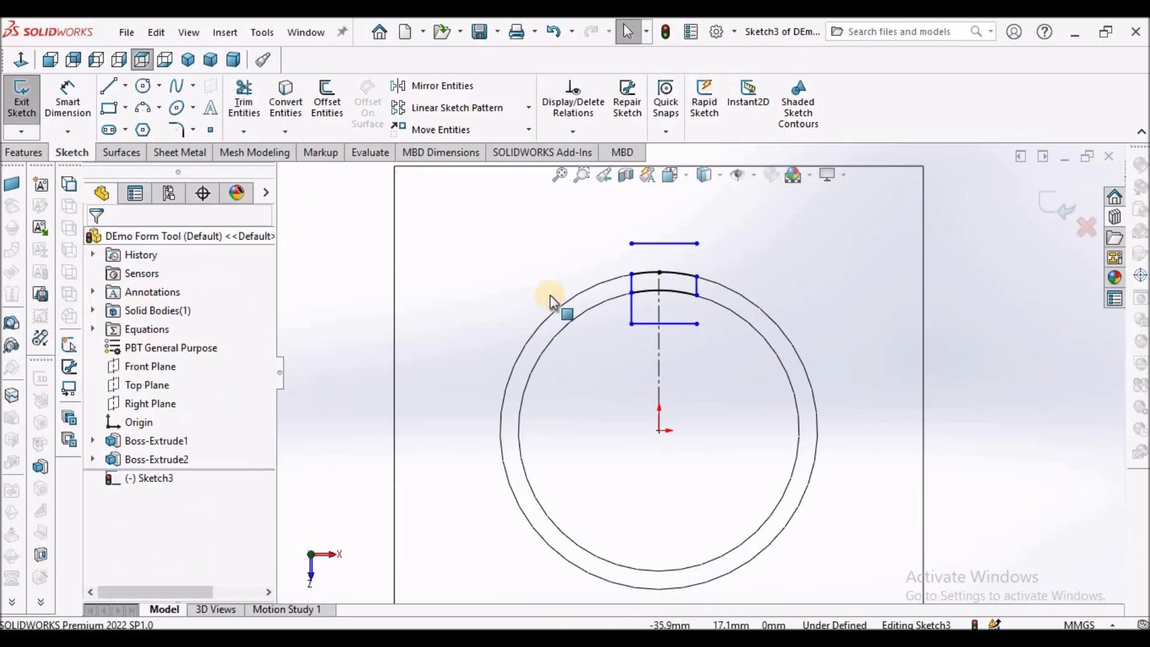
click(244, 99)
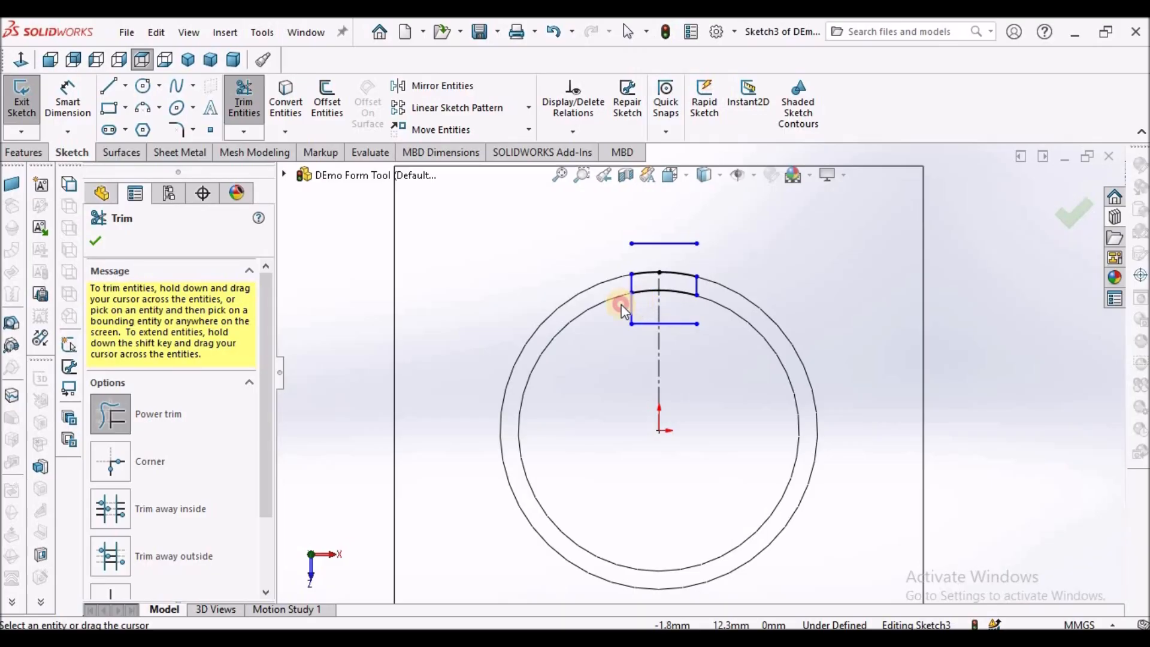
key(Escape)
Delete the rectangle's two leftover horizontal lines above and below the ring segment
click(682, 326)
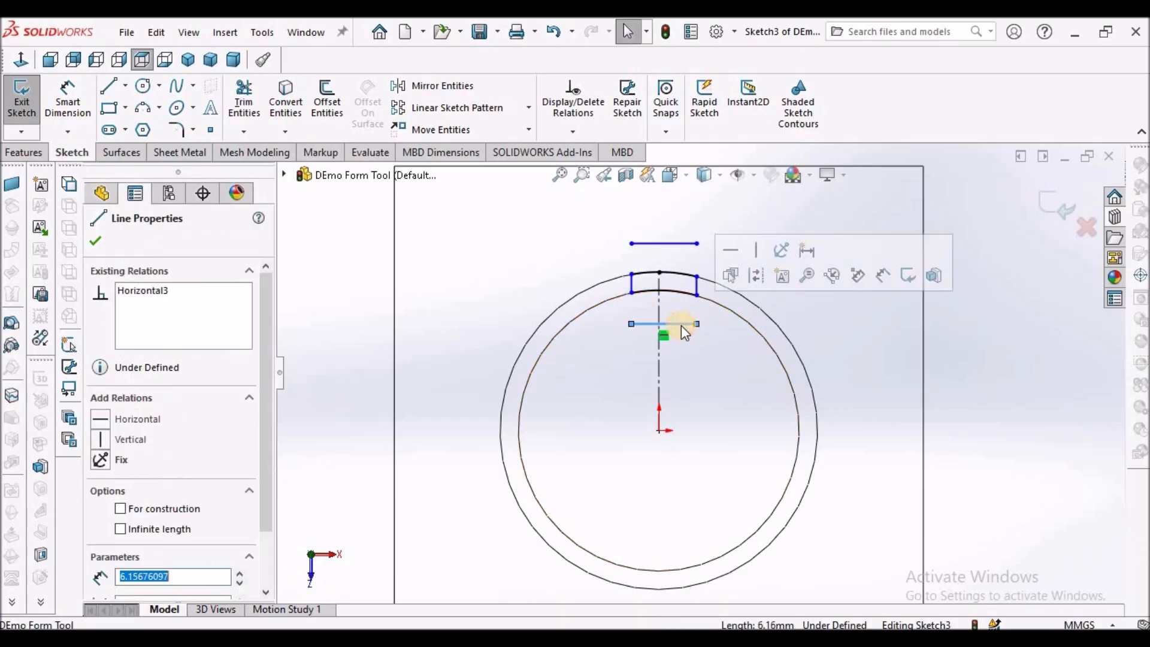
key(Delete)
click(673, 245)
key(Delete)
Dimension the distance between the ring segment's two vertical sides to 4 mm
scroll(666, 286, down, 2)
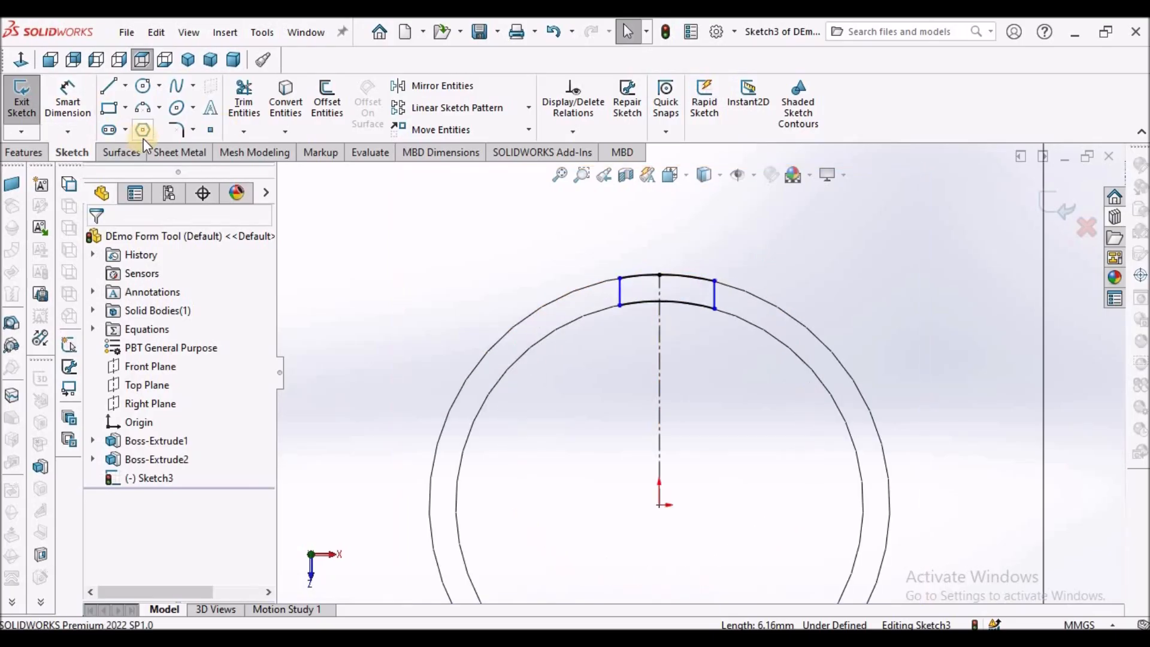
click(68, 105)
click(716, 293)
click(622, 292)
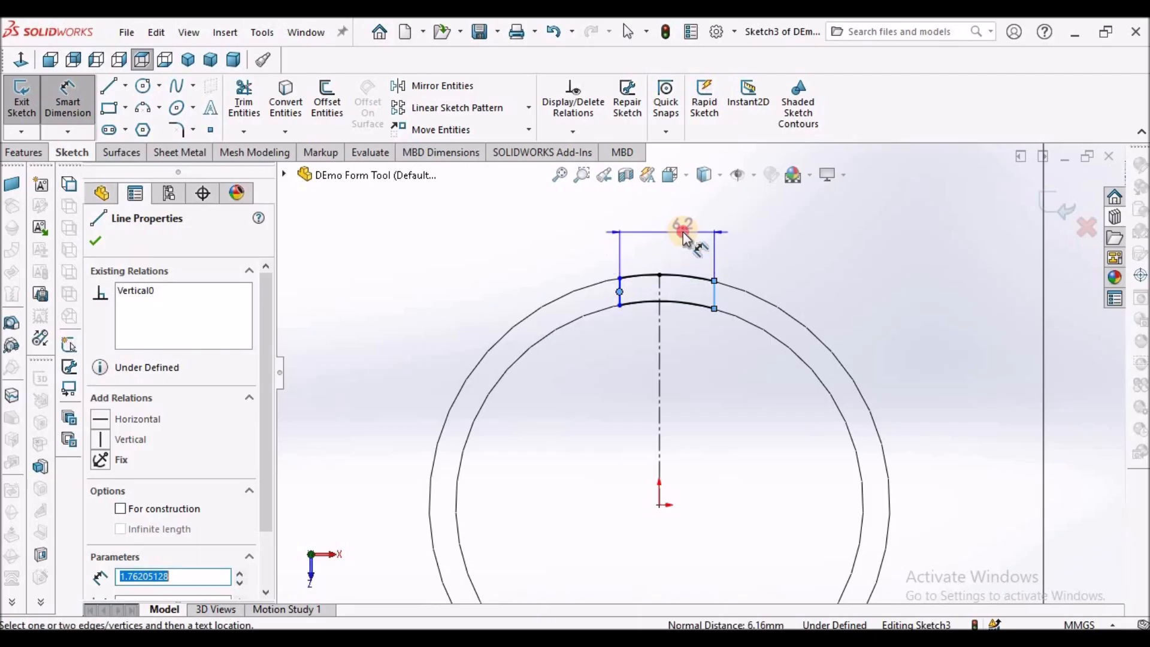
click(684, 231)
text(4)
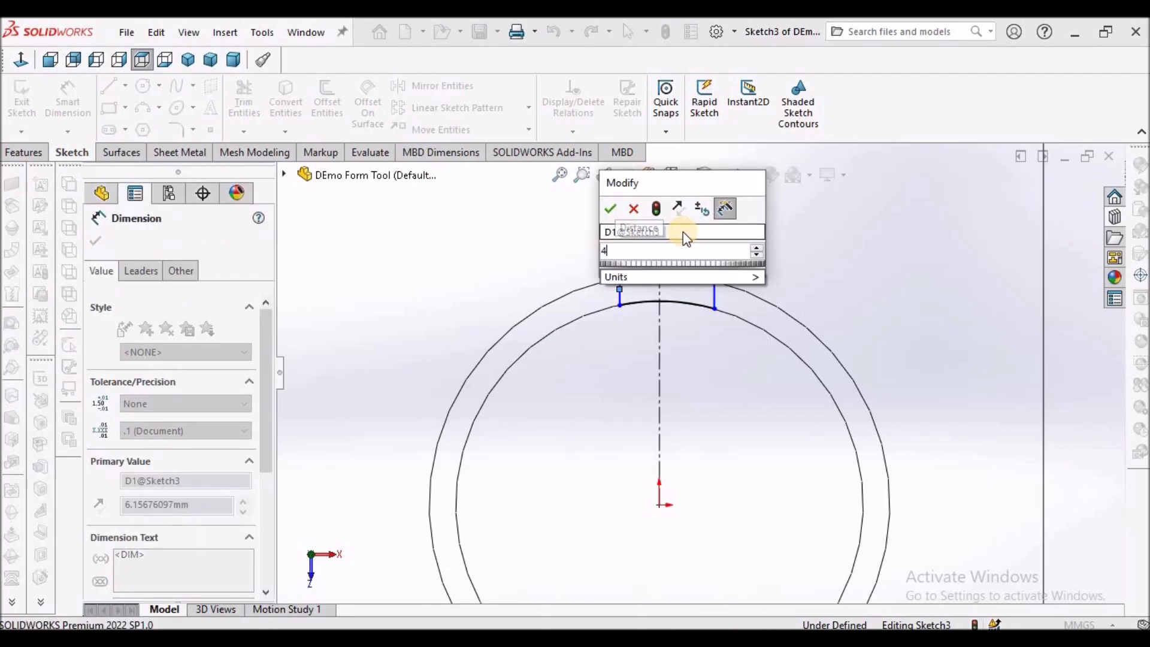
key(Return)
key(grave)
scroll(693, 298, down, 4)
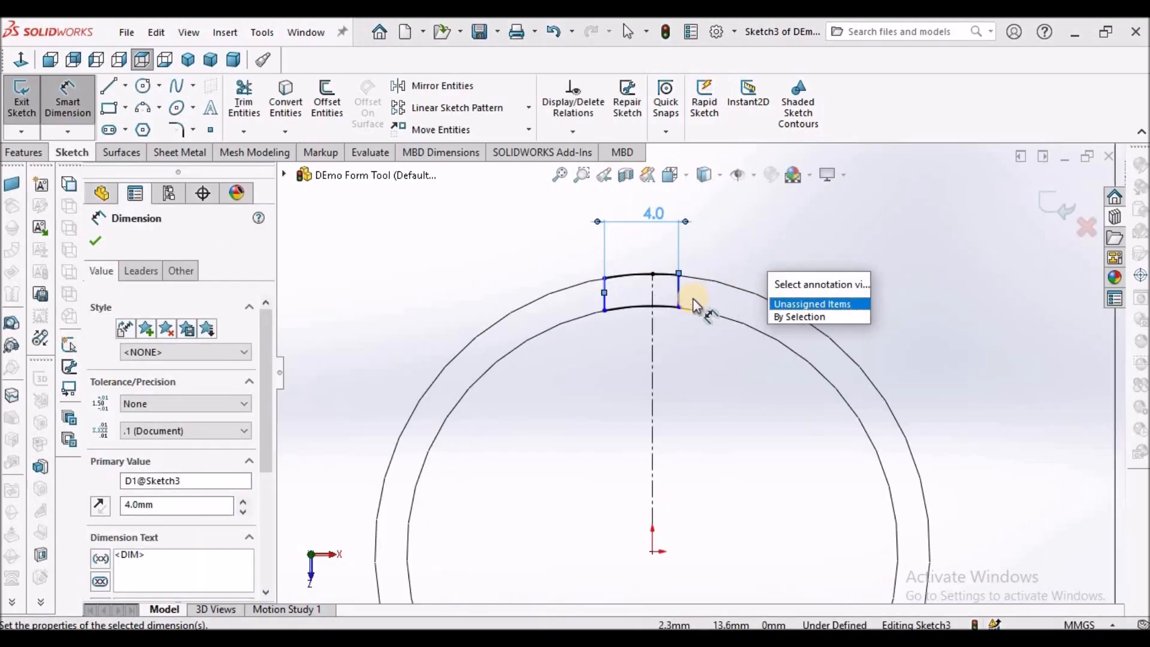
key(Escape)
key(Escape)
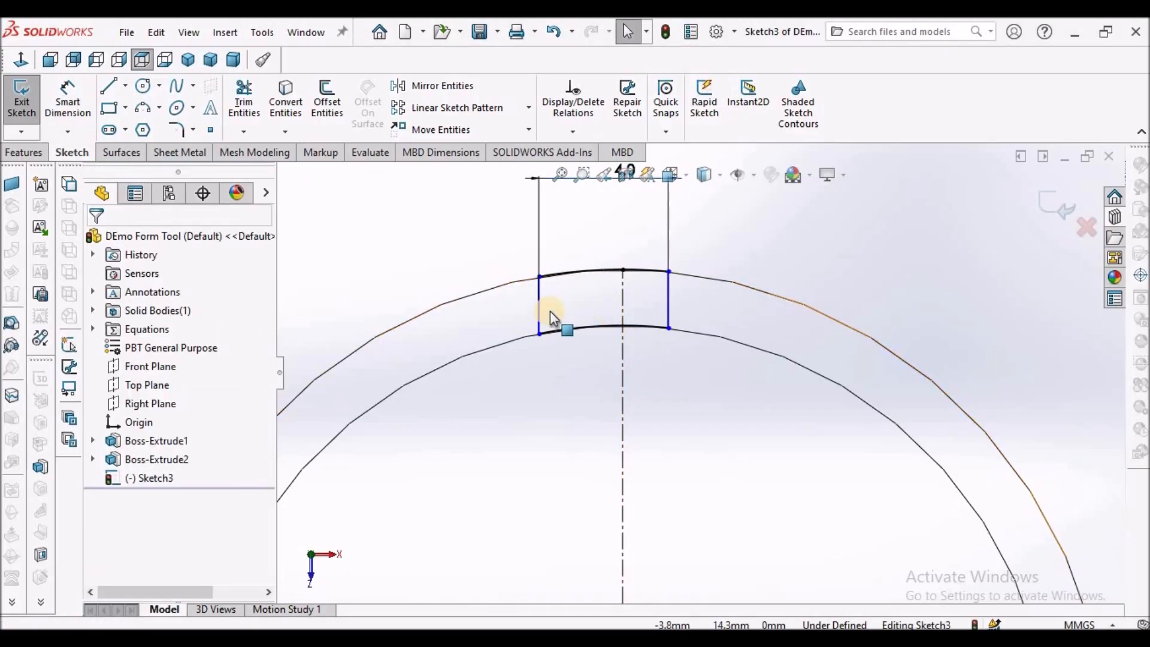
Make the ring segment's two vertical sides symmetric about the vertical centerline
click(539, 303)
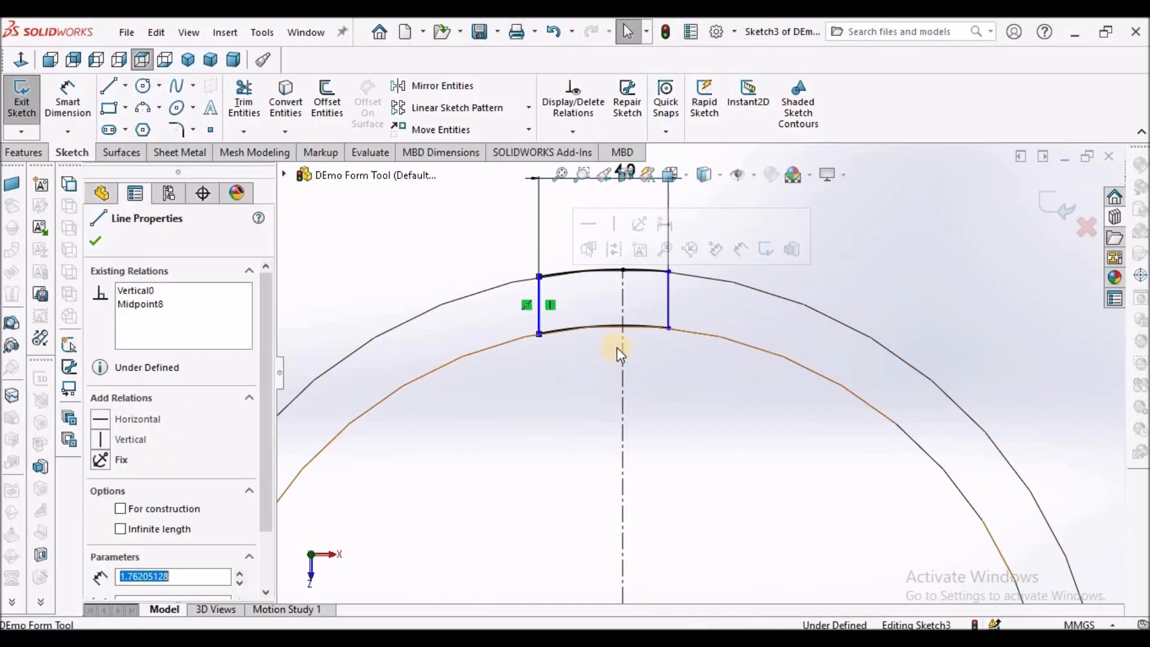
ctrl+click(666, 296)
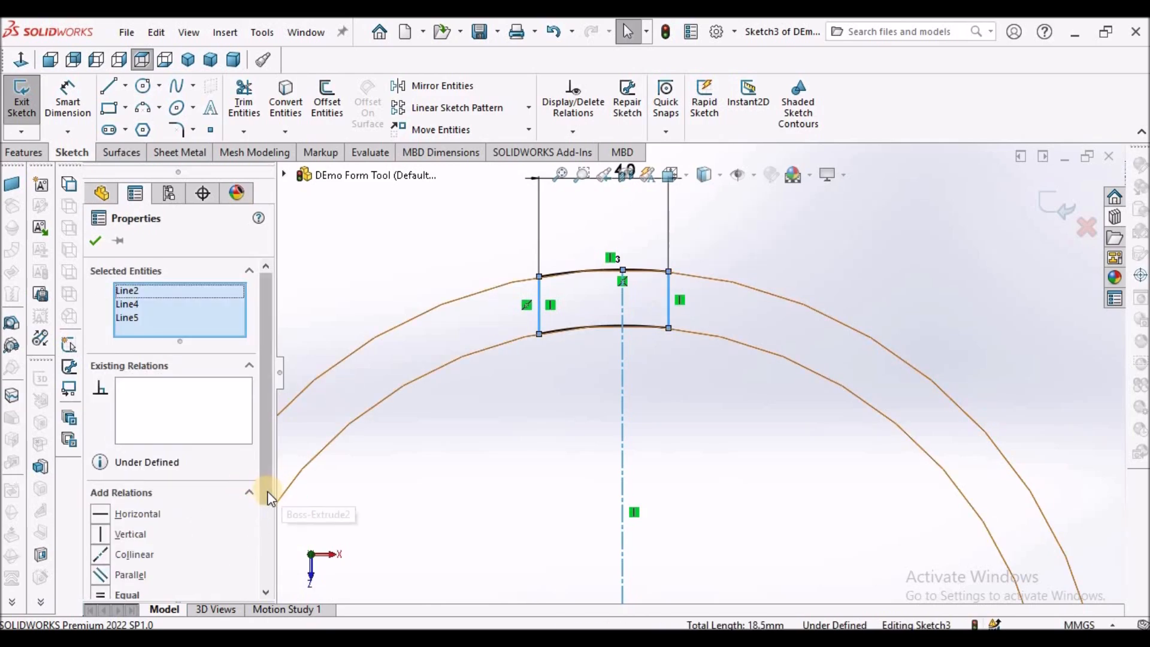
scroll(265, 556, down, 3)
click(101, 518)
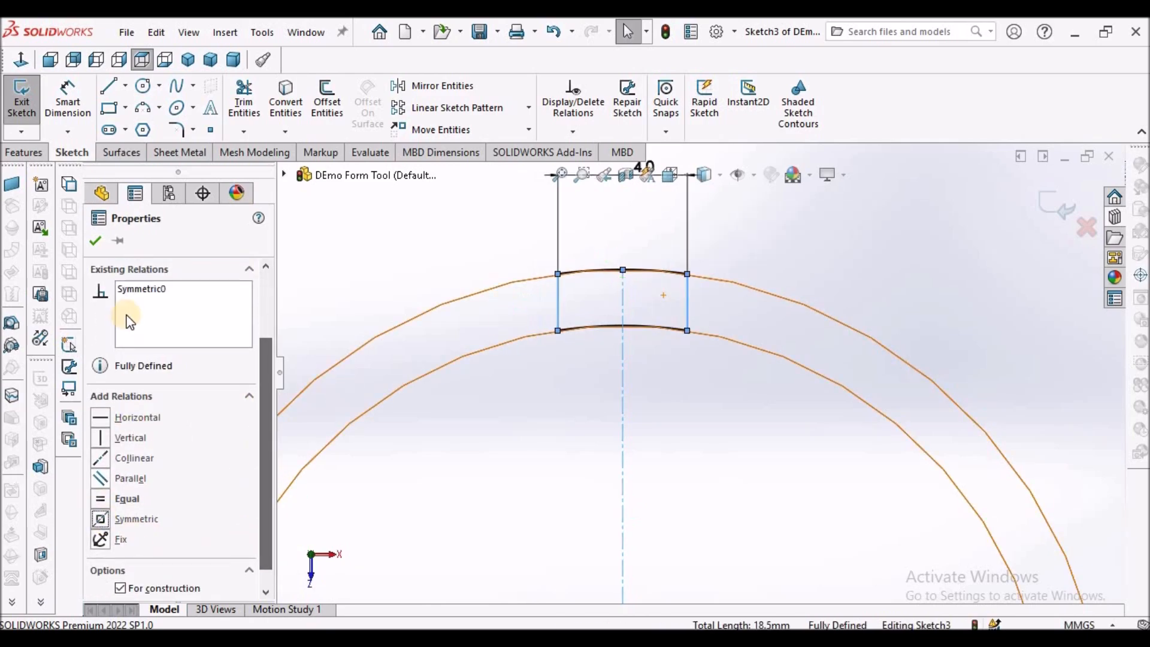
click(96, 240)
Switch the model's display style from wireframe to shaded with edges
scroll(691, 393, up, 7)
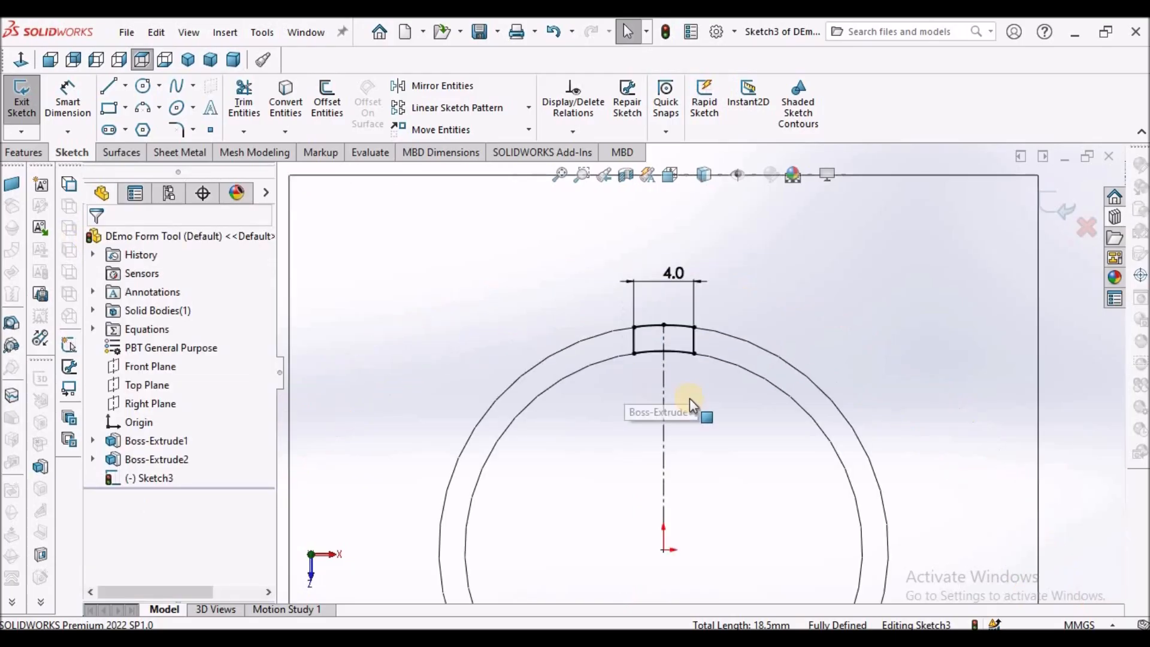
mouse_move(863, 360)
middle_down()
mouse_move(875, 264)
mouse_move(819, 198)
mouse_move(776, 231)
mouse_move(803, 253)
middle_up()
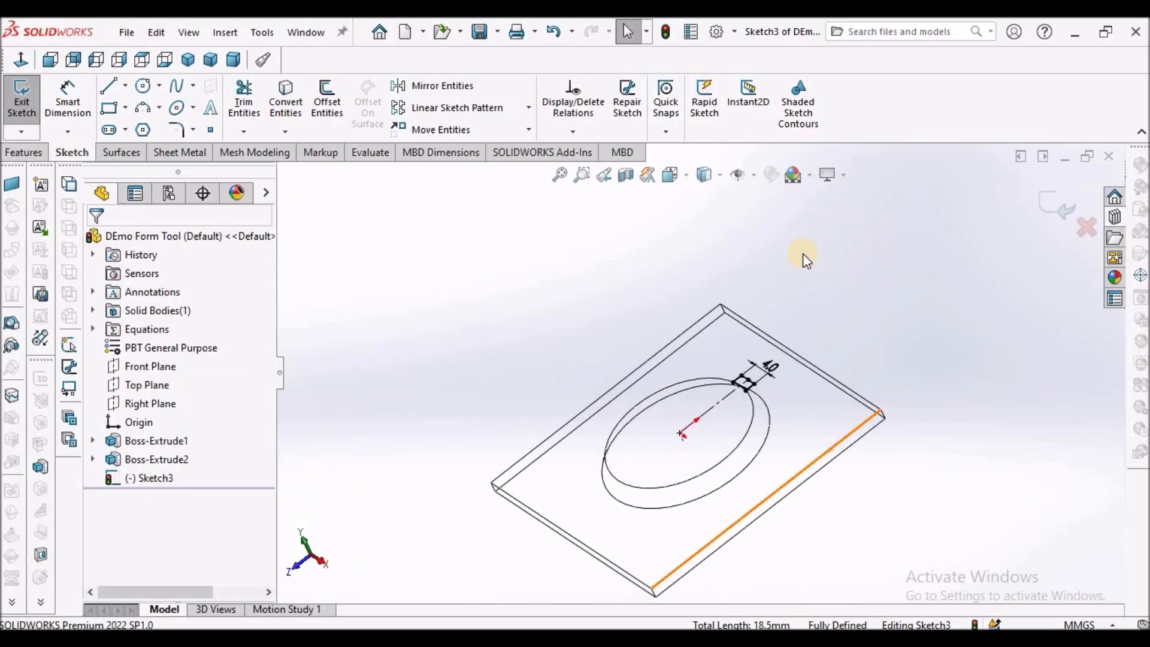
click(704, 174)
click(713, 198)
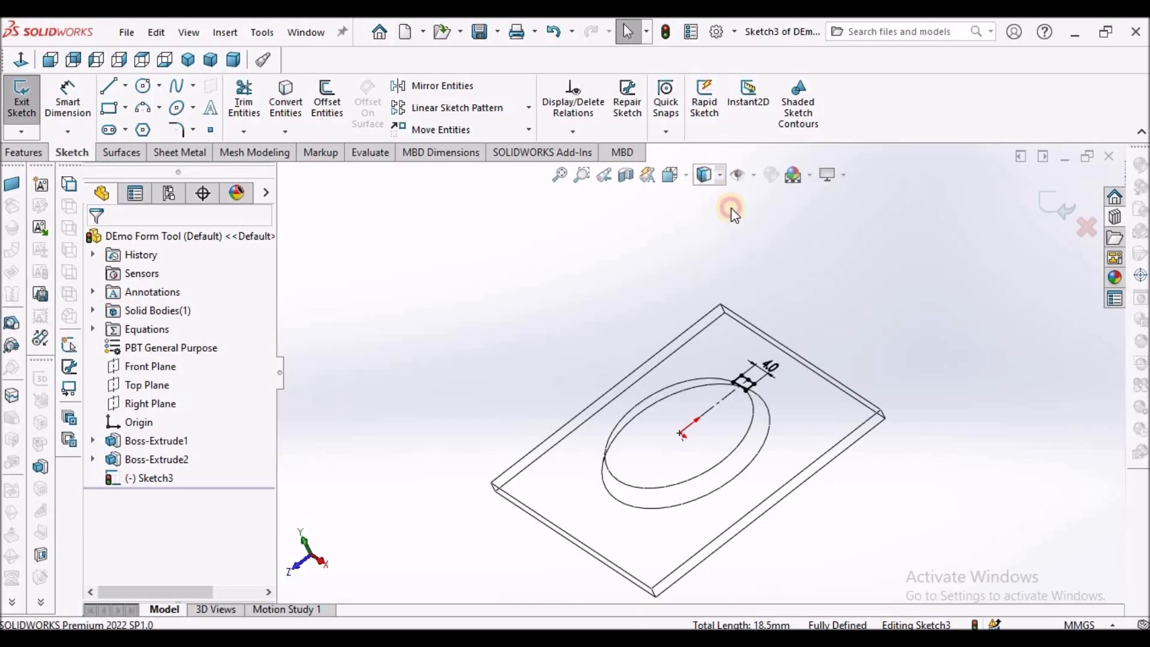
scroll(800, 363, down, 3)
scroll(803, 369, up, 2)
middle_drag(803, 369, 713, 521)
Extrude the ring-segment sketch Up To Surface, ending on the base plate's top face, with Merge result on
click(25, 153)
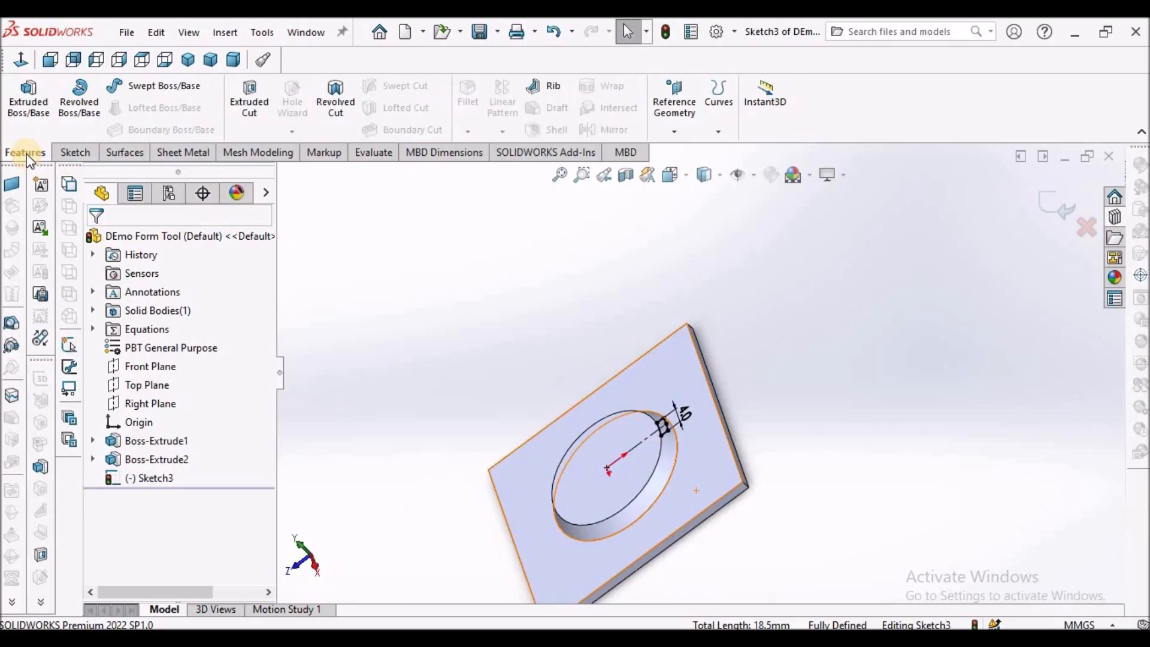
click(33, 111)
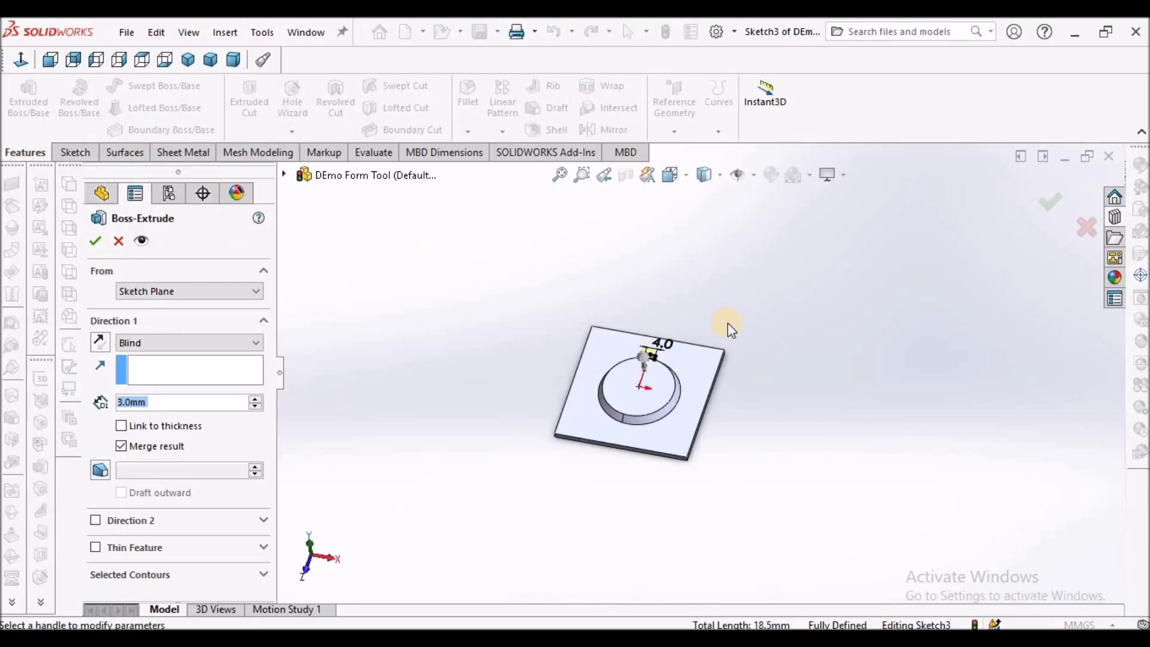
middle_drag(718, 244, 662, 356)
scroll(665, 362, down, 5)
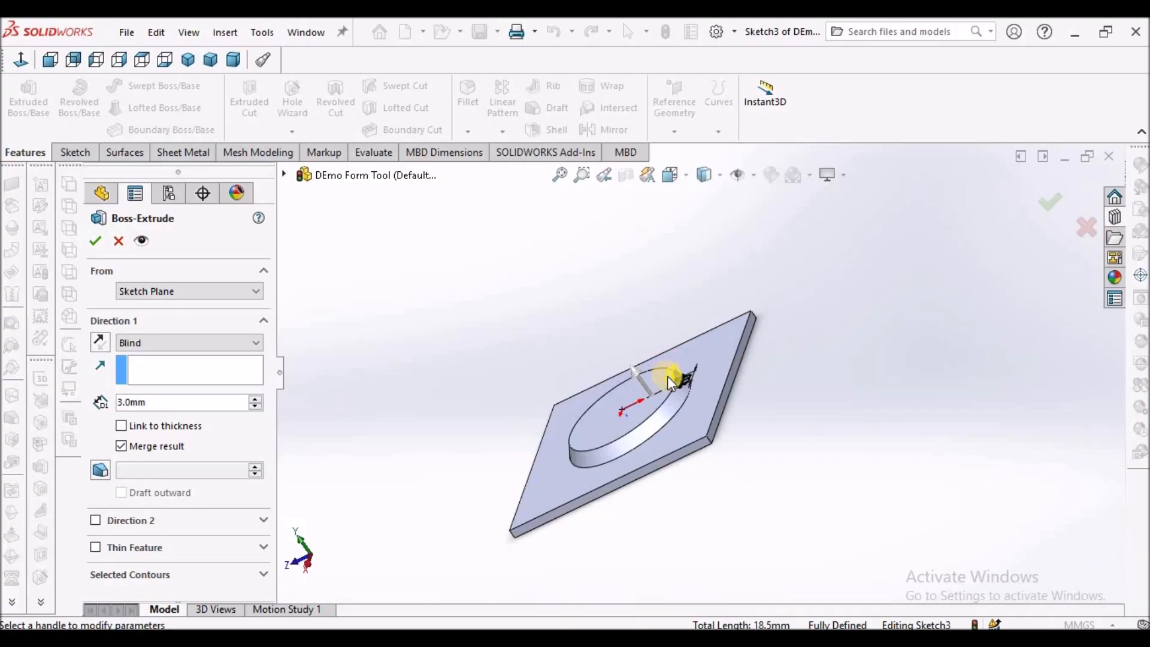
click(253, 343)
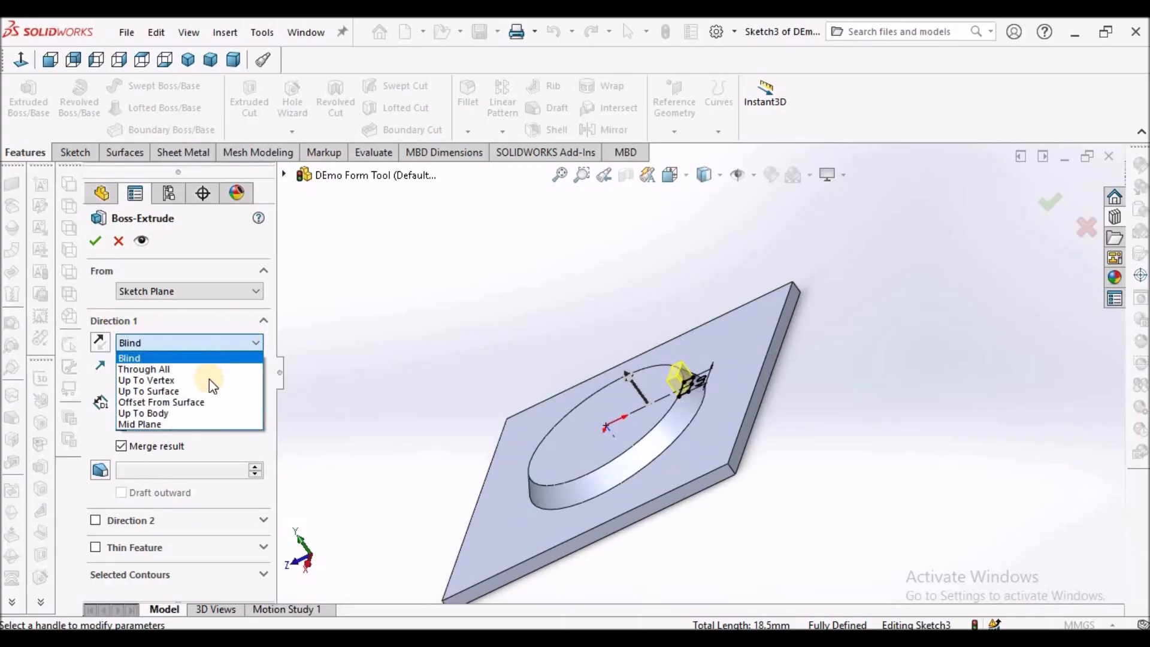
click(180, 392)
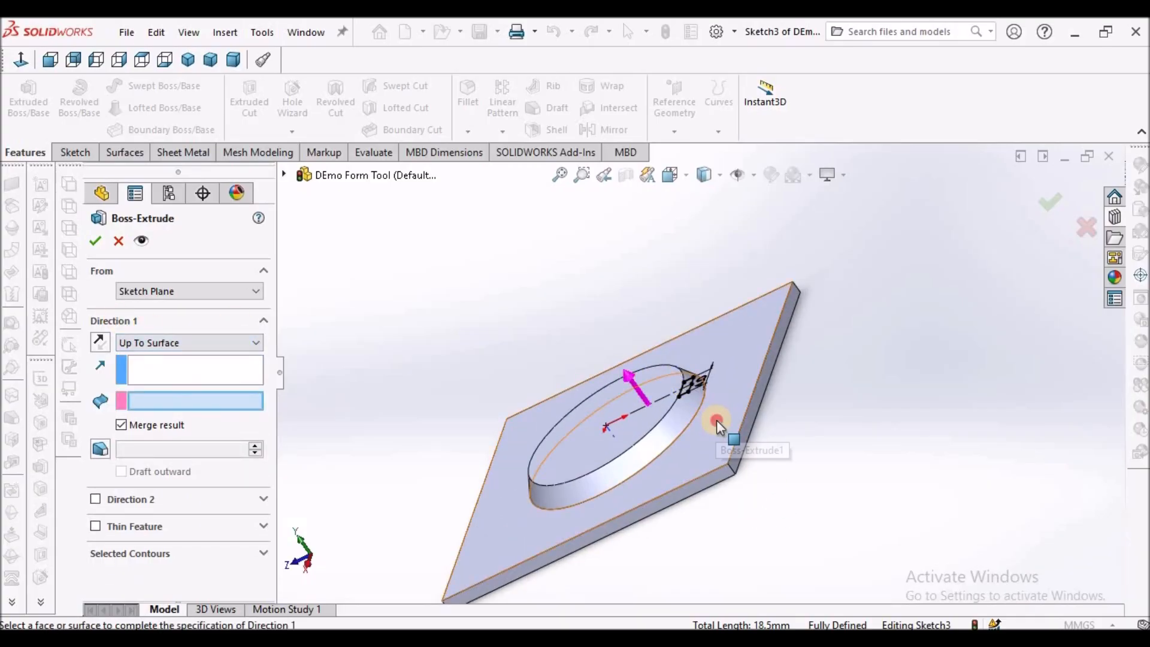
click(718, 423)
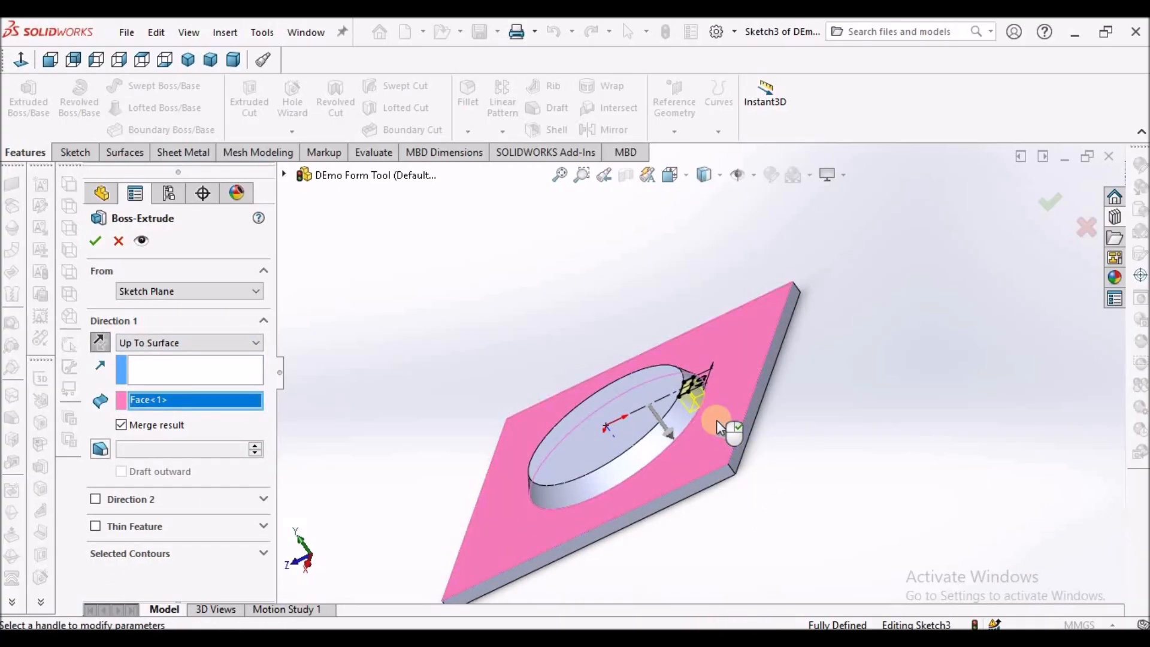
right_click(558, 318)
middle_drag(619, 329, 735, 323)
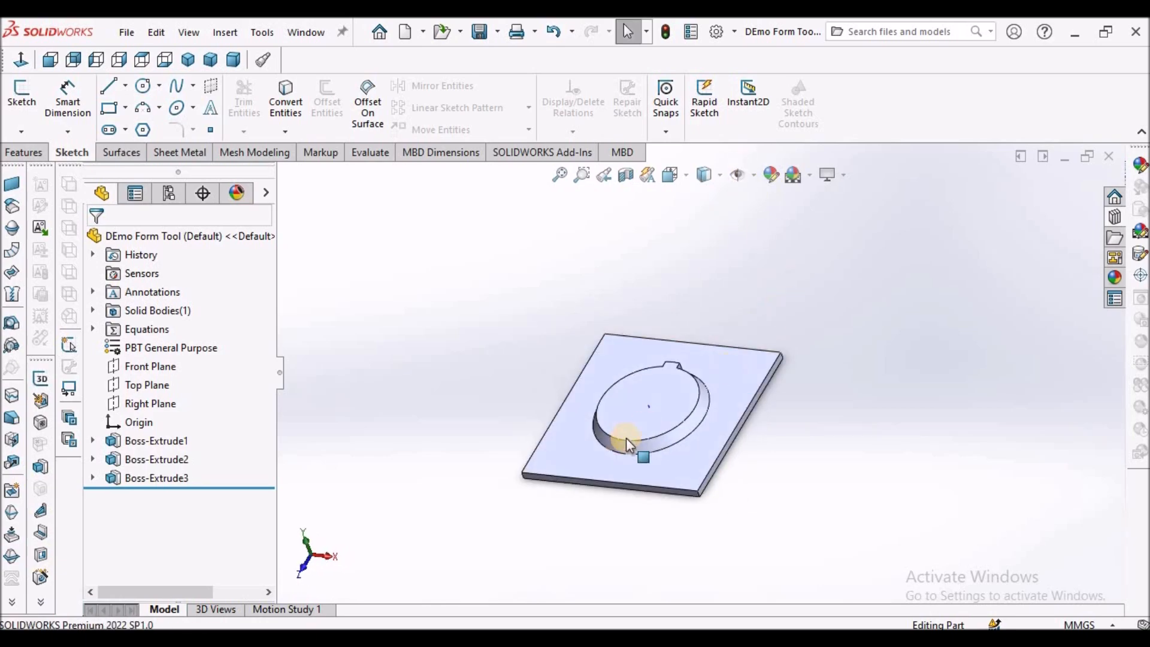
scroll(662, 399, down, 6)
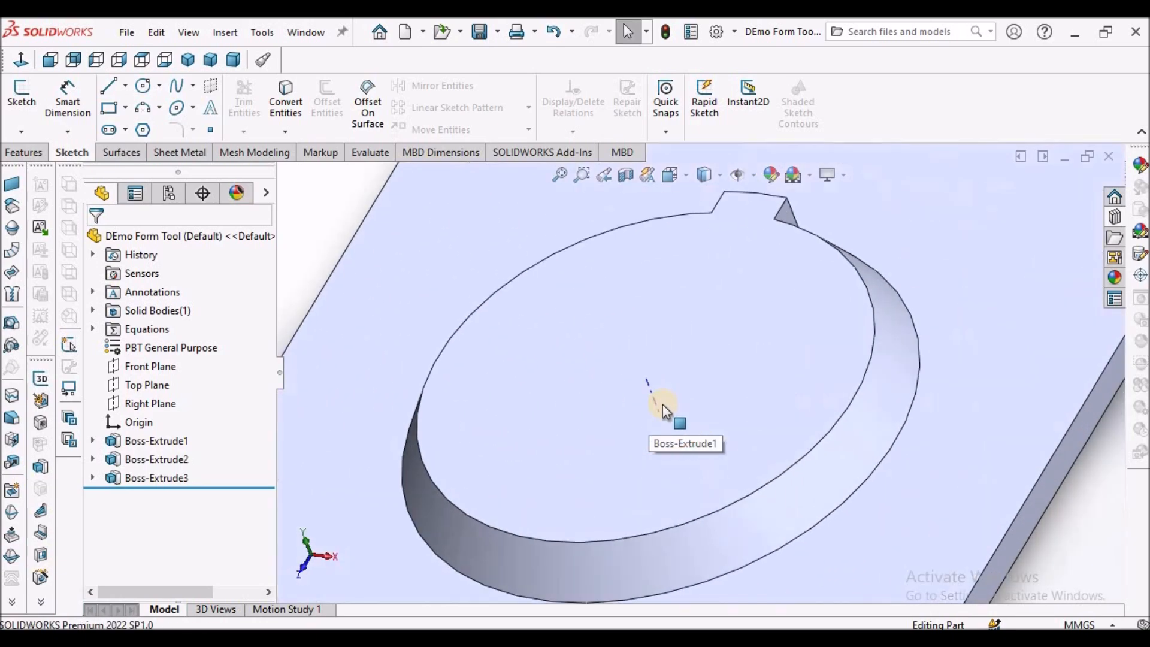
scroll(660, 403, down, 2)
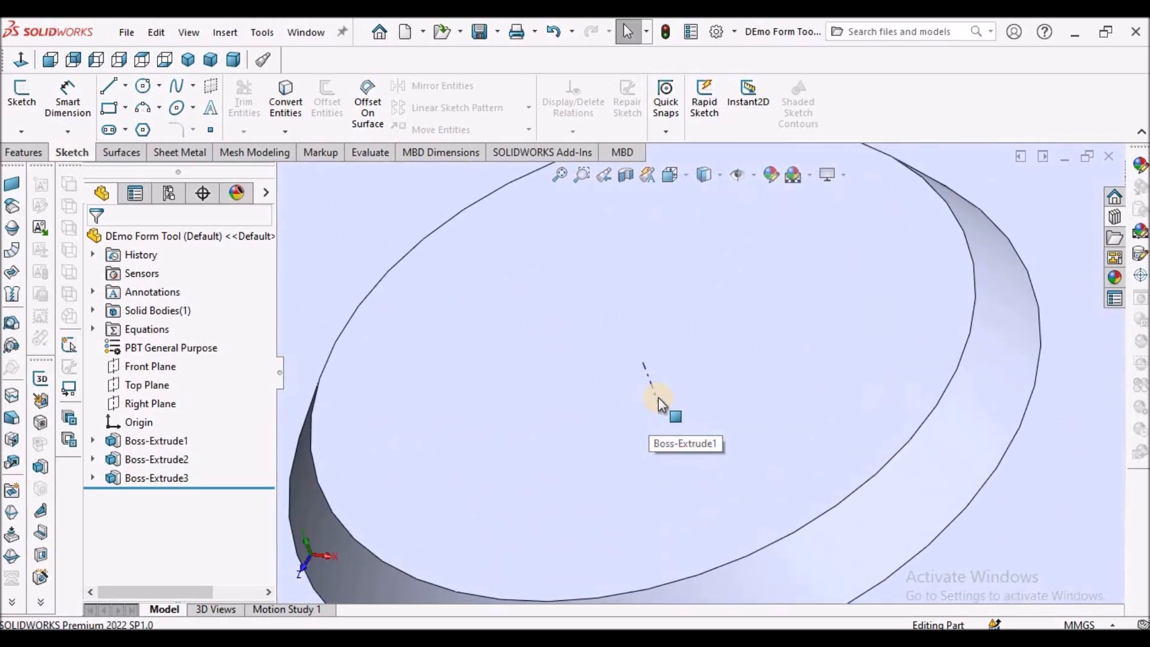
click(753, 176)
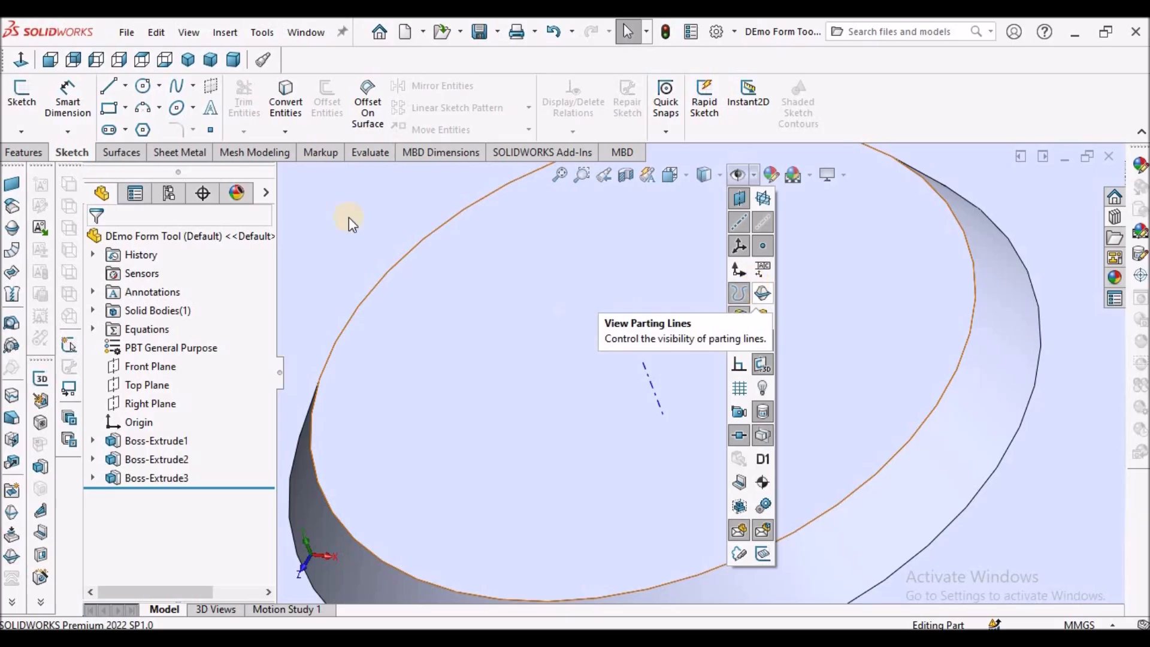
key(f)
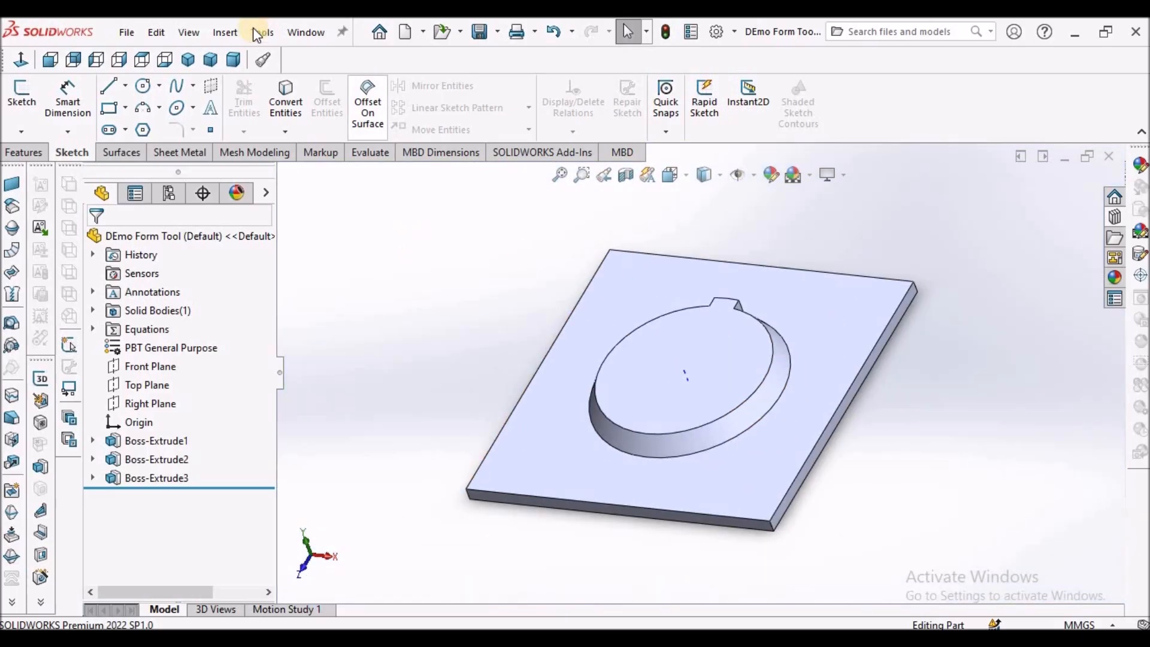
Circular-pattern the ring-segment extrusion about the boss's central axis with 4 equally spaced instances over 360 degrees
click(24, 155)
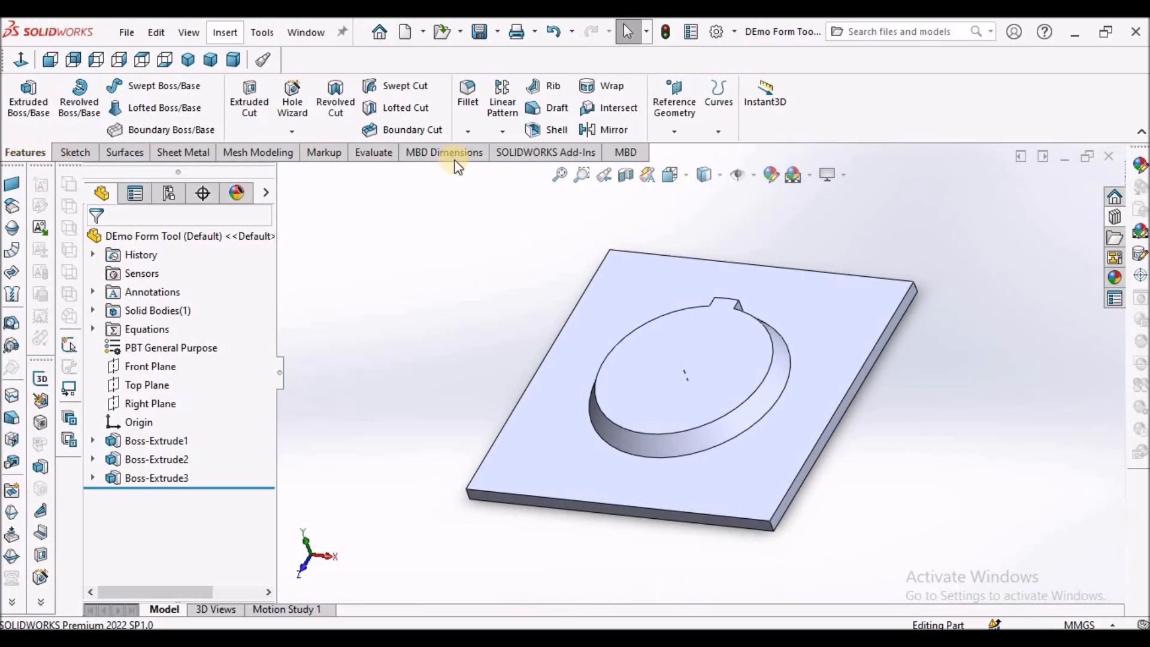
click(504, 132)
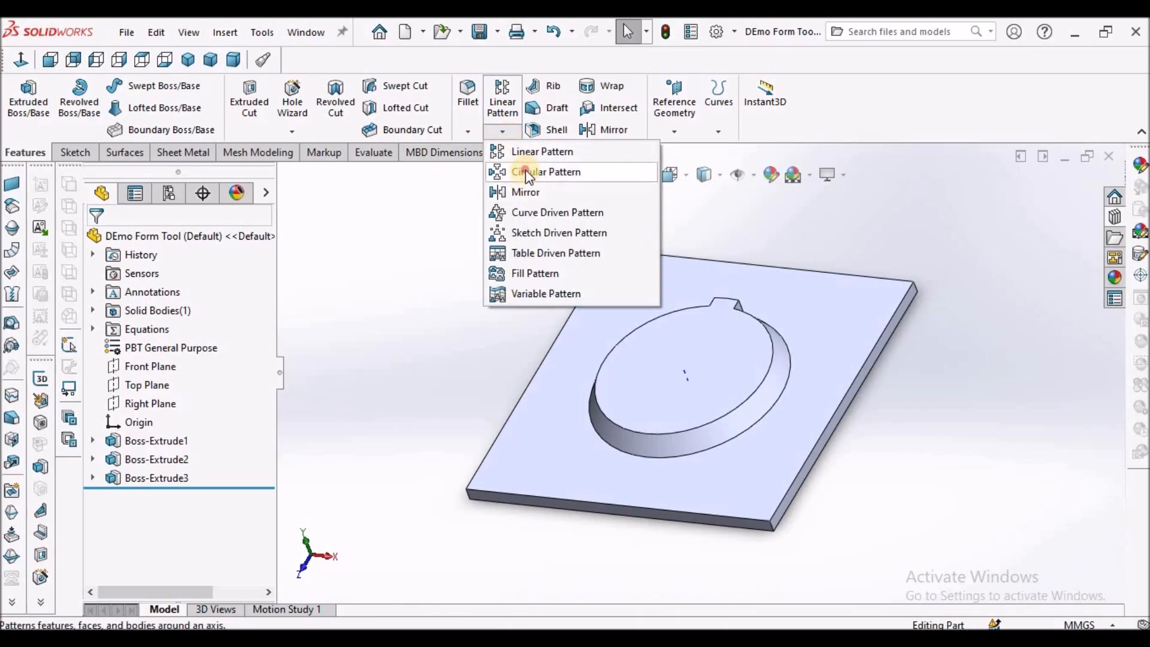
click(526, 171)
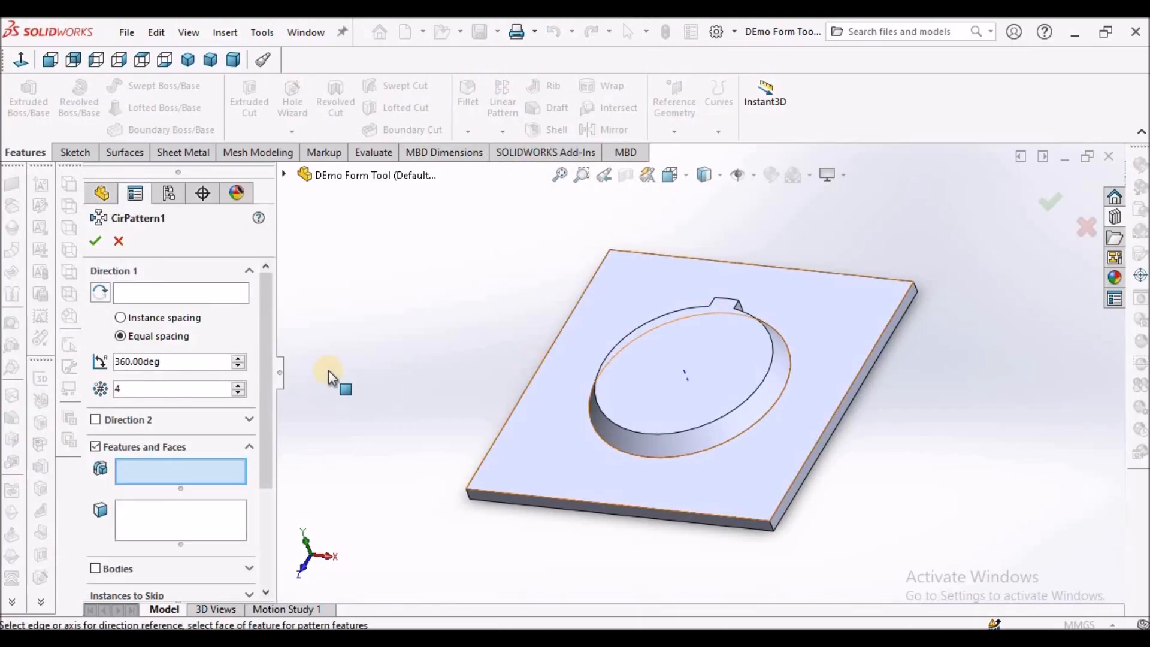
click(207, 290)
scroll(684, 367, down, 5)
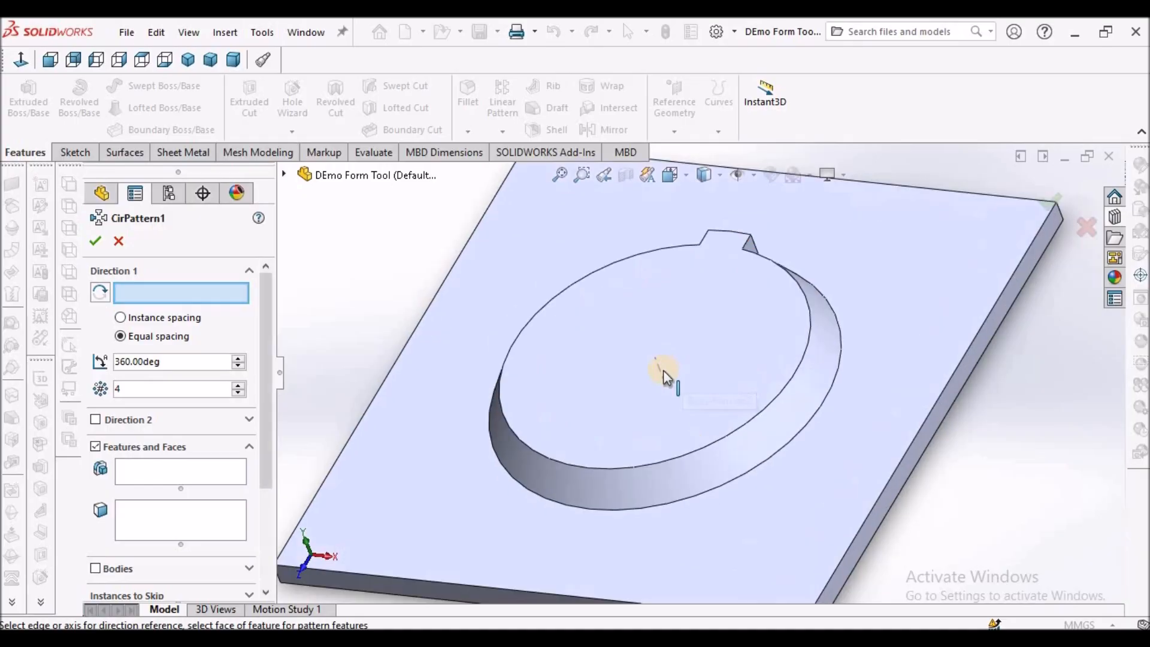
click(660, 369)
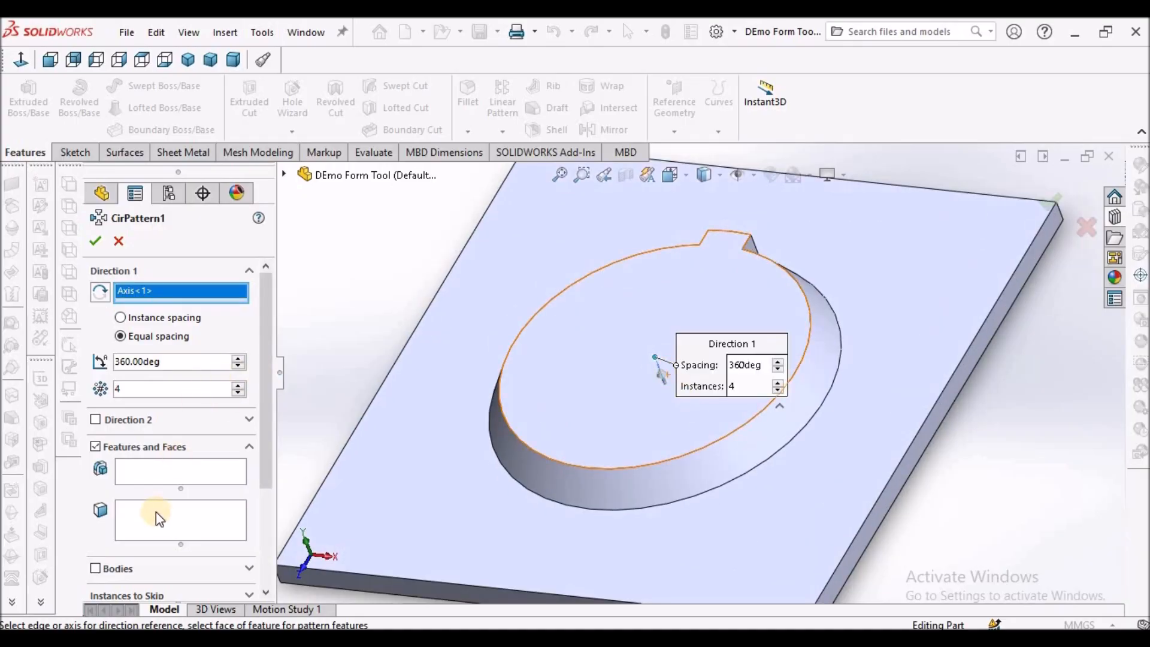
click(146, 467)
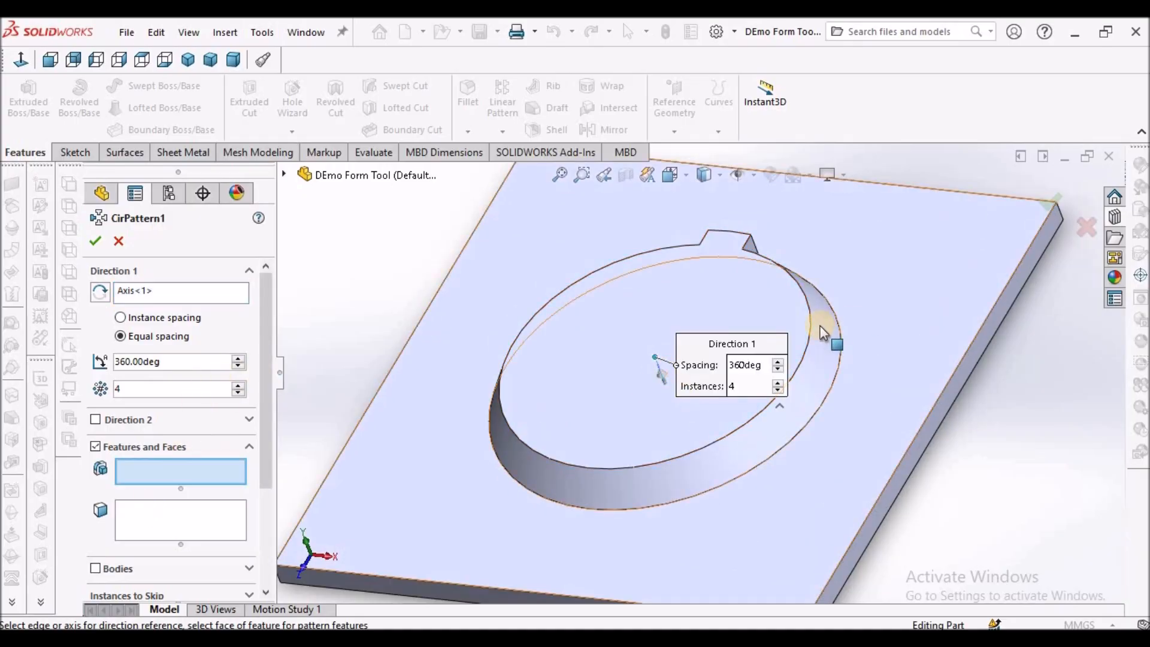
key(f)
click(284, 175)
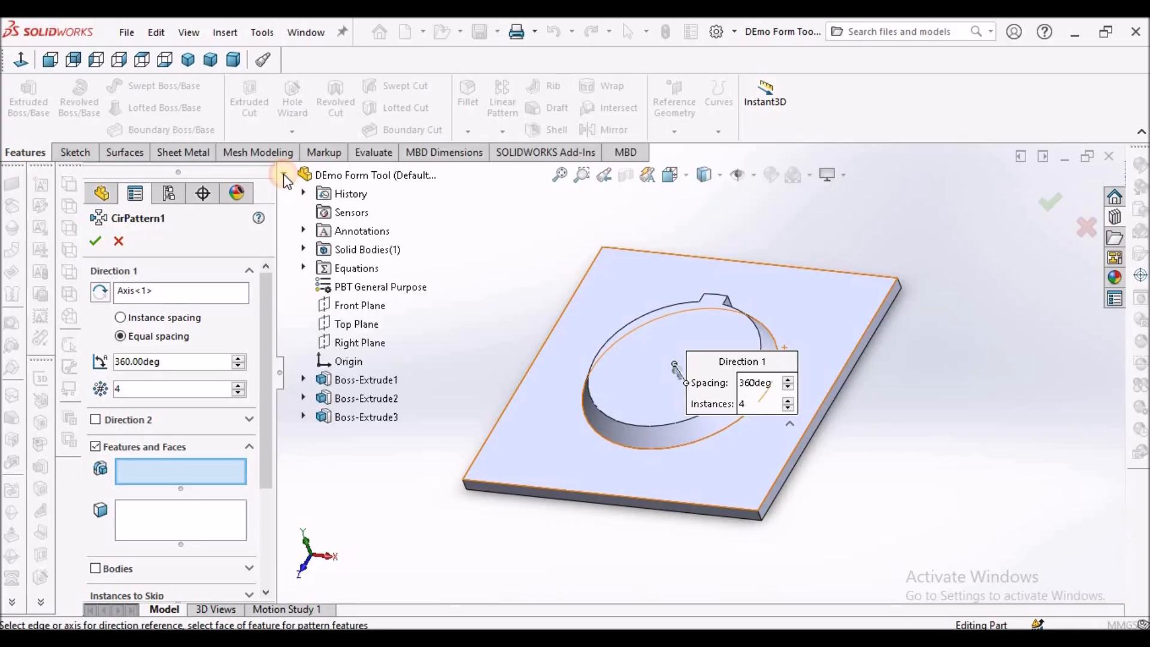
click(362, 419)
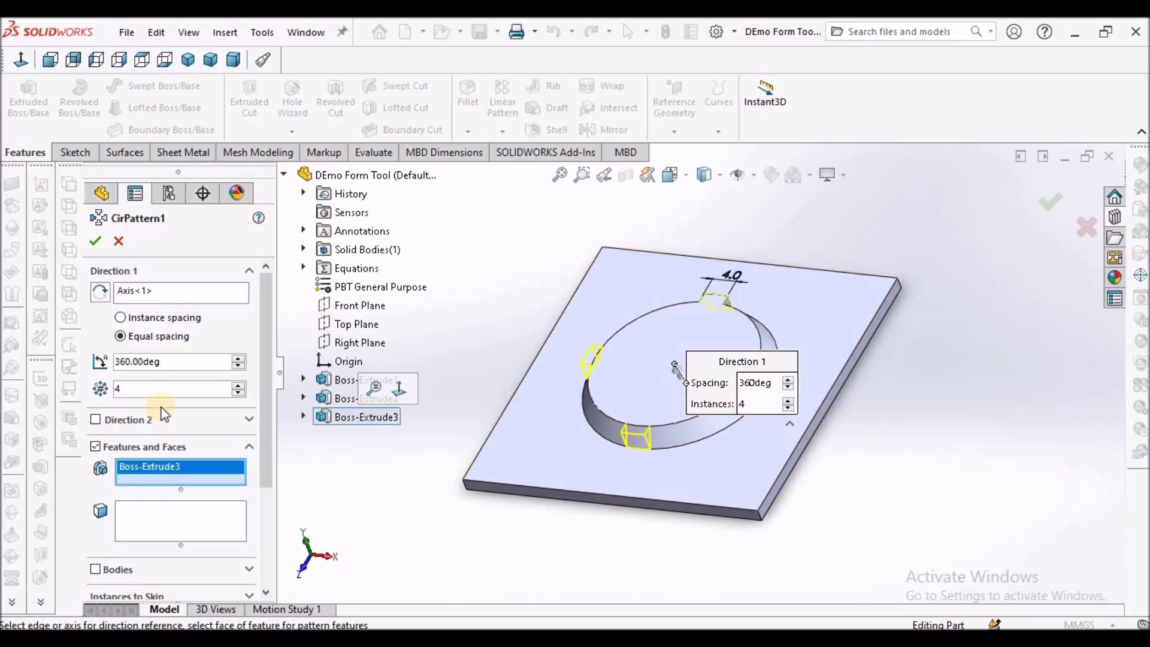
click(96, 242)
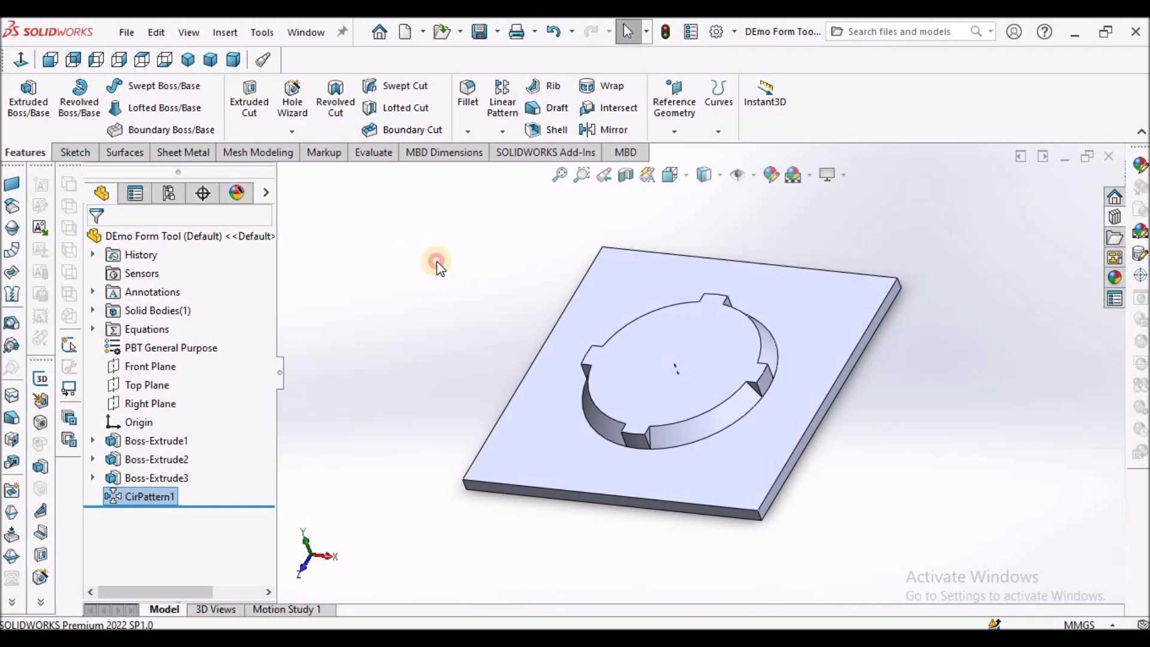
click(437, 261)
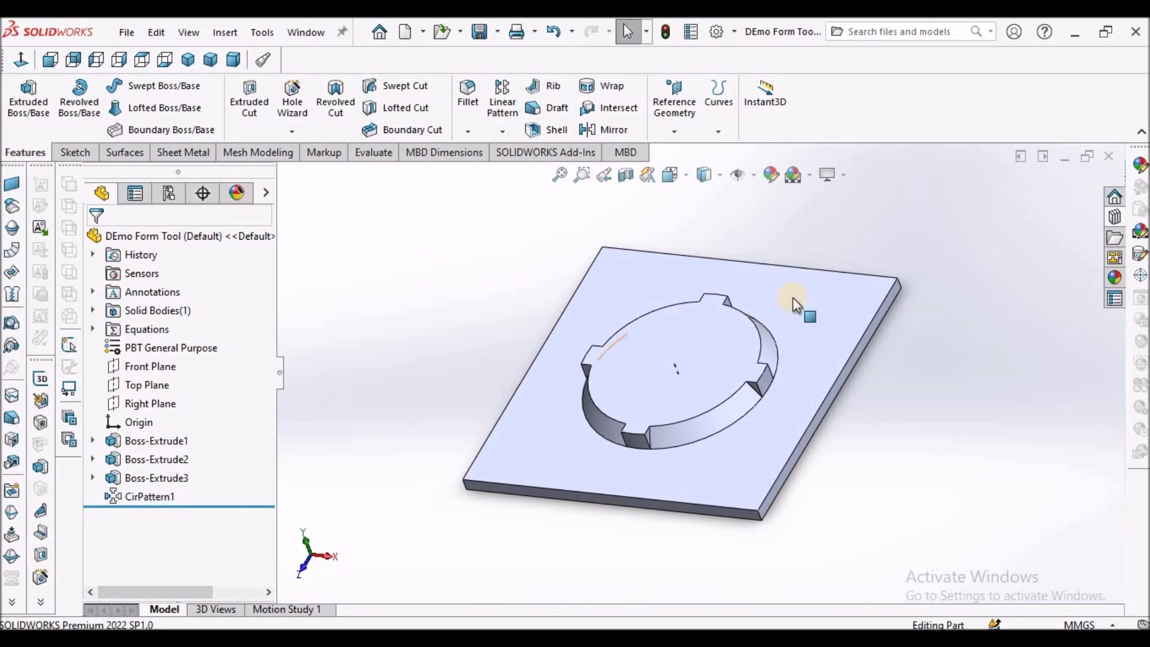
Fillet the four arc edges of the circular boss's top face between the tabs with a symmetric 10 mm radius
click(470, 89)
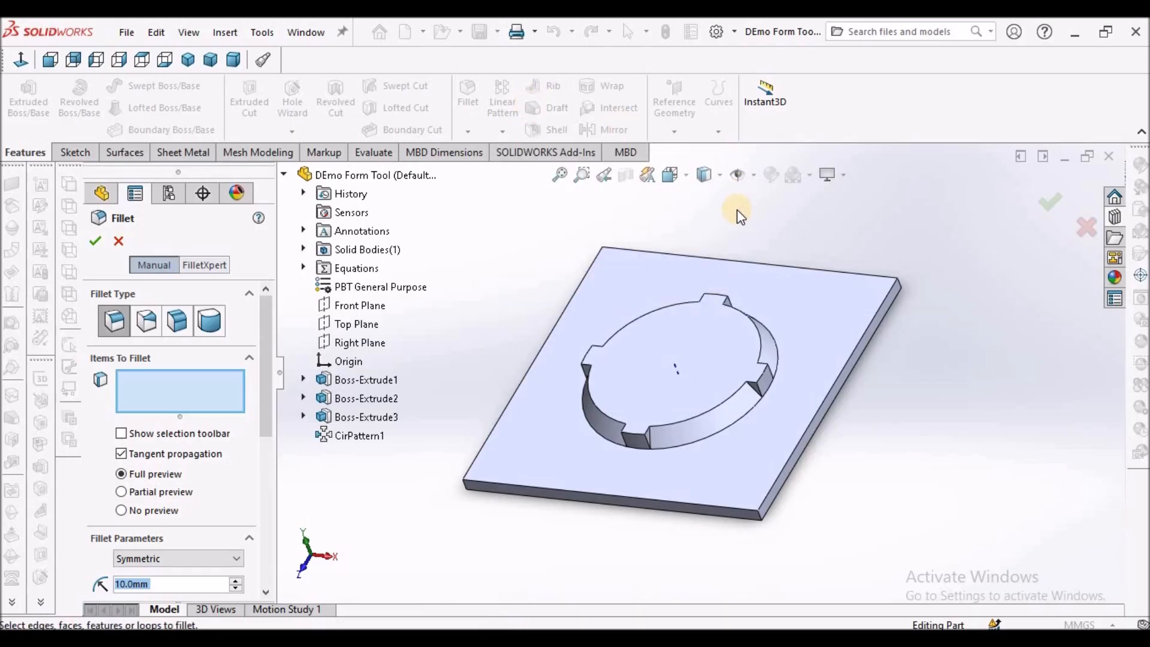
scroll(739, 211, down, 5)
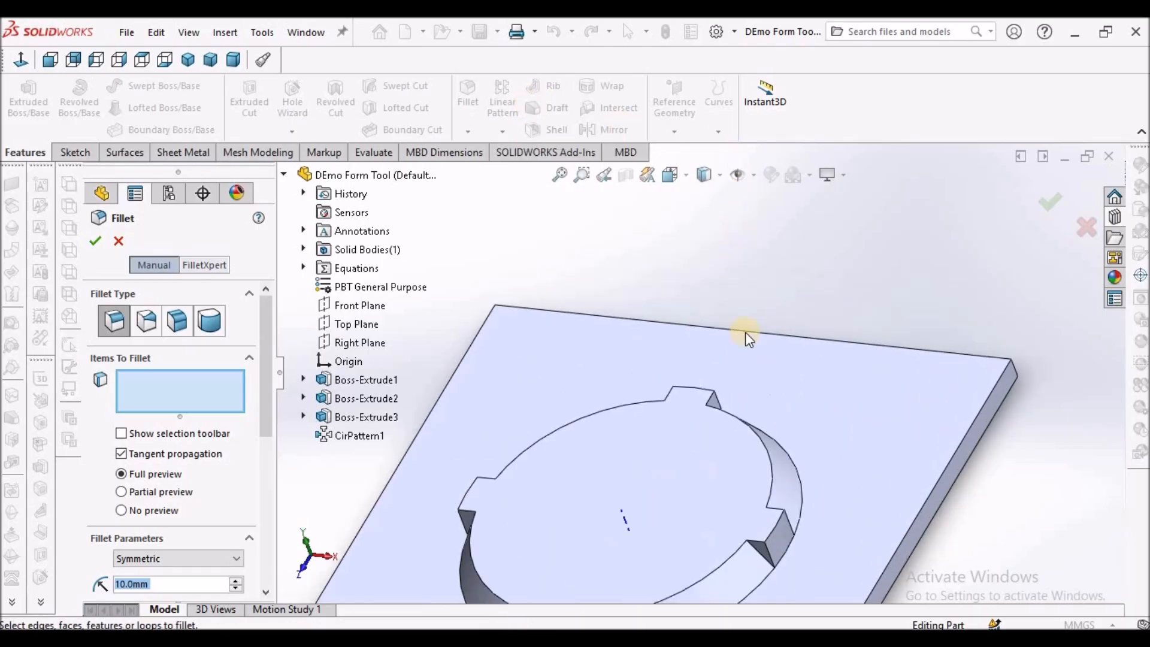
click(769, 490)
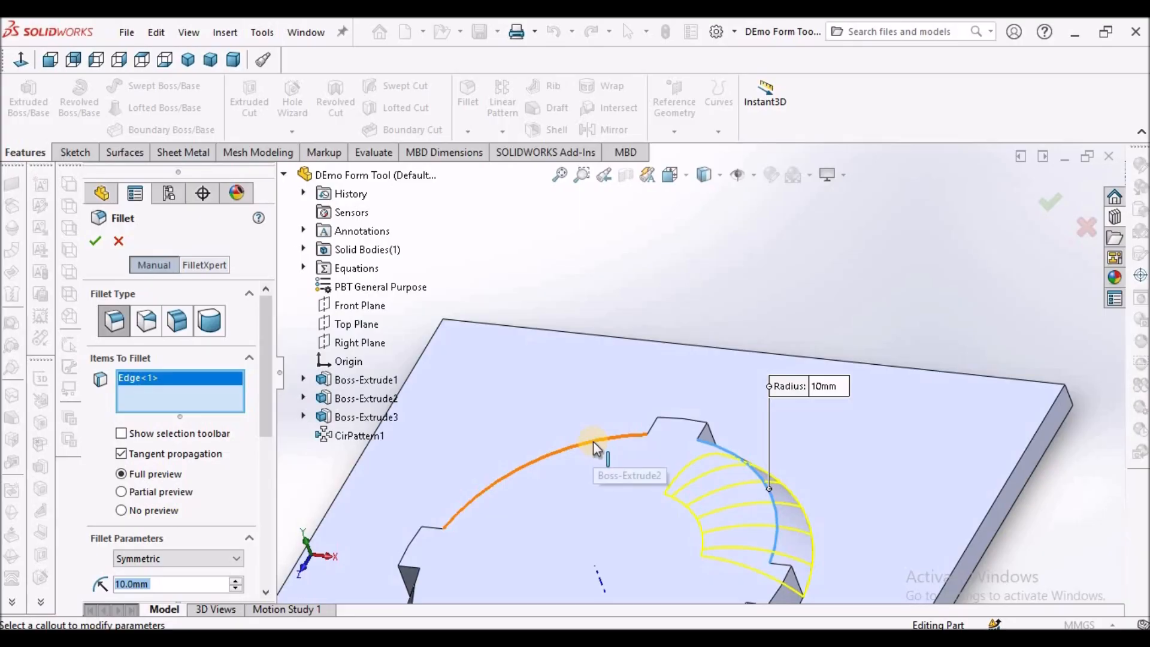
click(618, 443)
scroll(701, 374, up, 4)
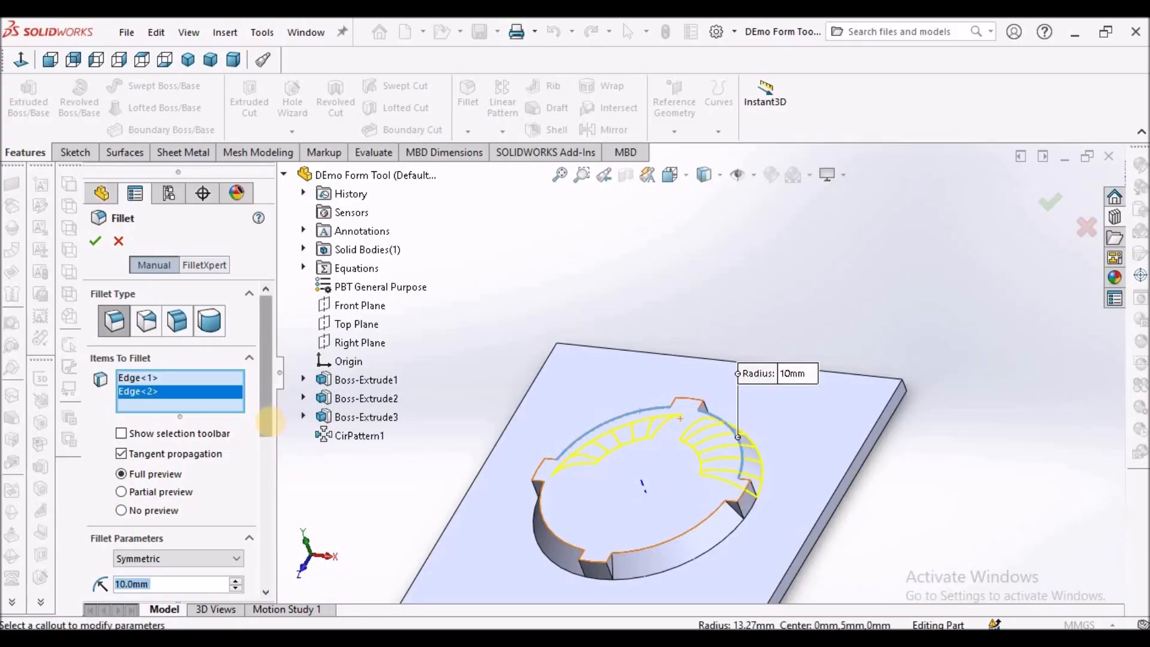
scroll(268, 422, down, 5)
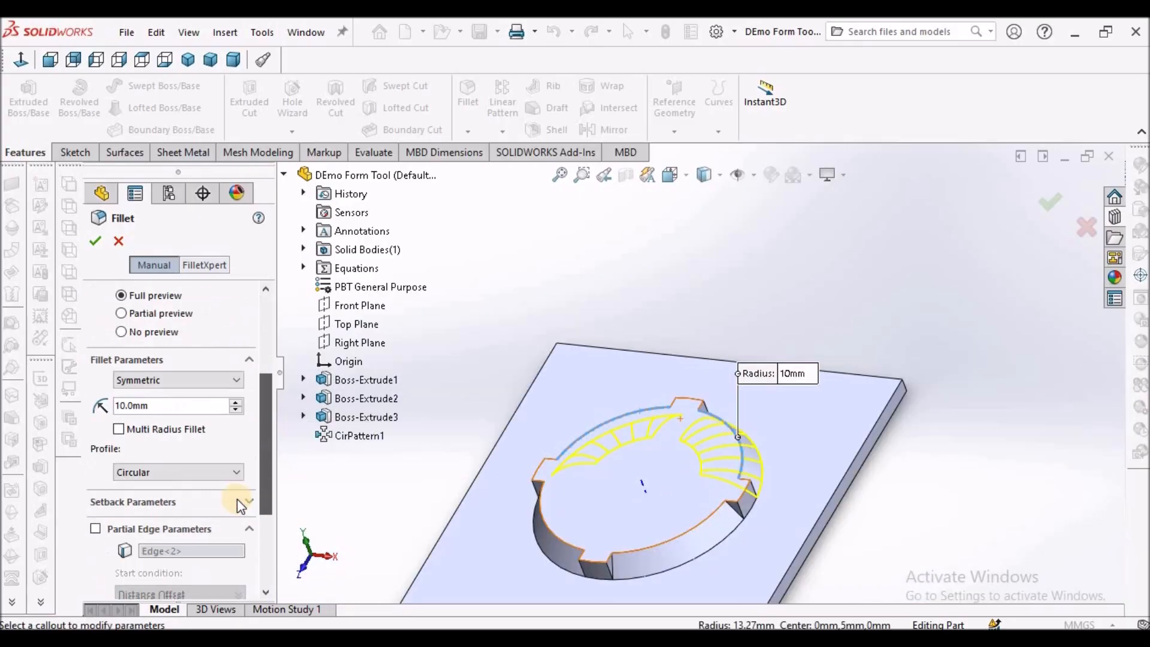
click(552, 531)
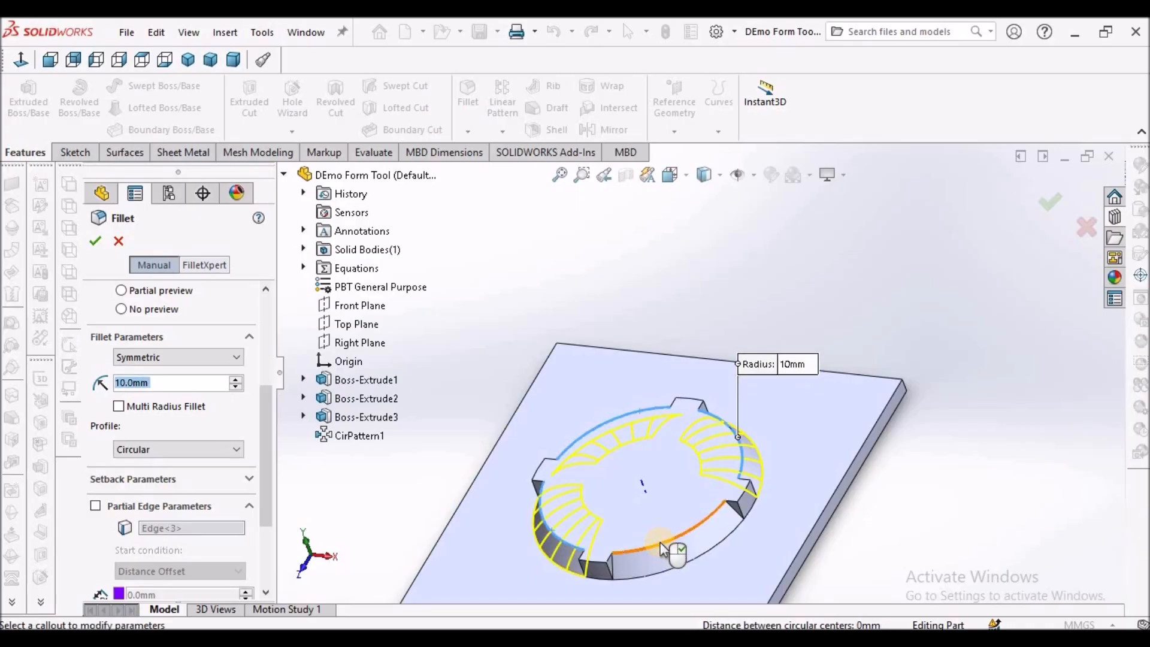
click(661, 548)
click(96, 240)
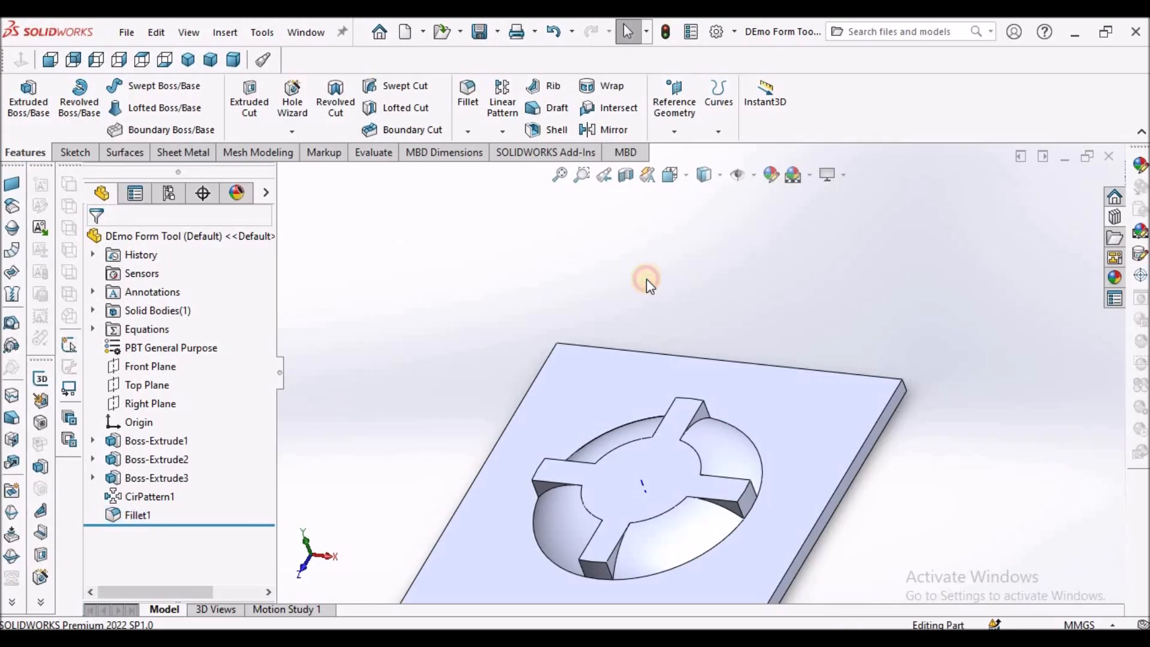
Fillet the outer top edges of the four tabs with a symmetric 0.1 mm radius
click(468, 96)
scroll(672, 426, down, 3)
click(670, 413)
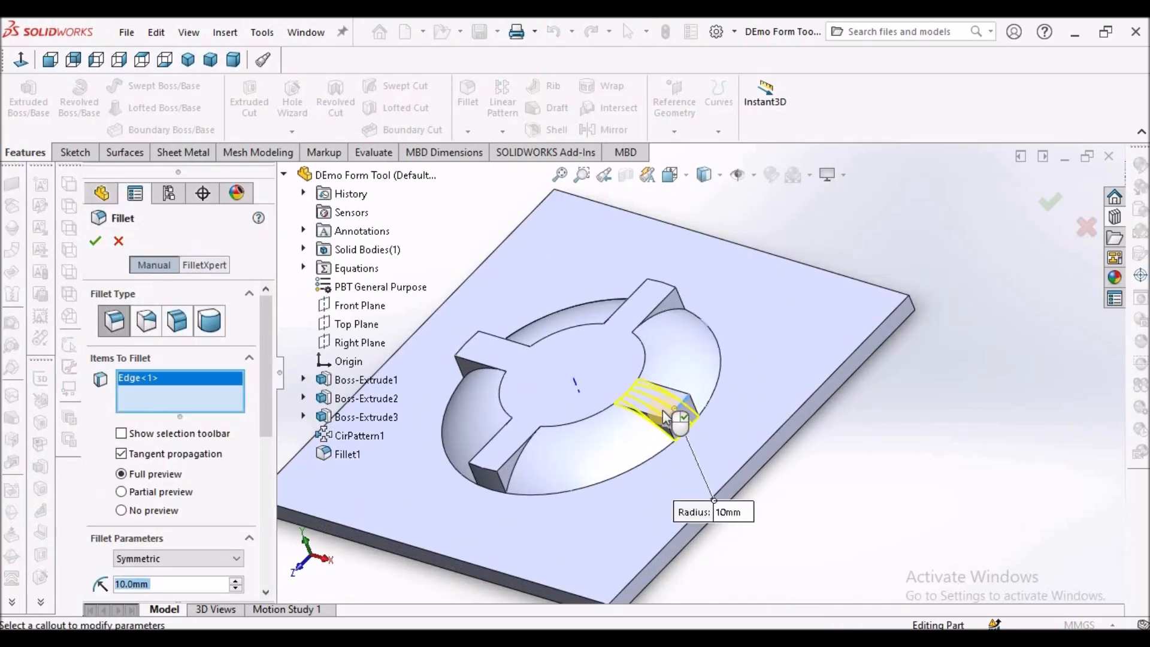
text(.1)
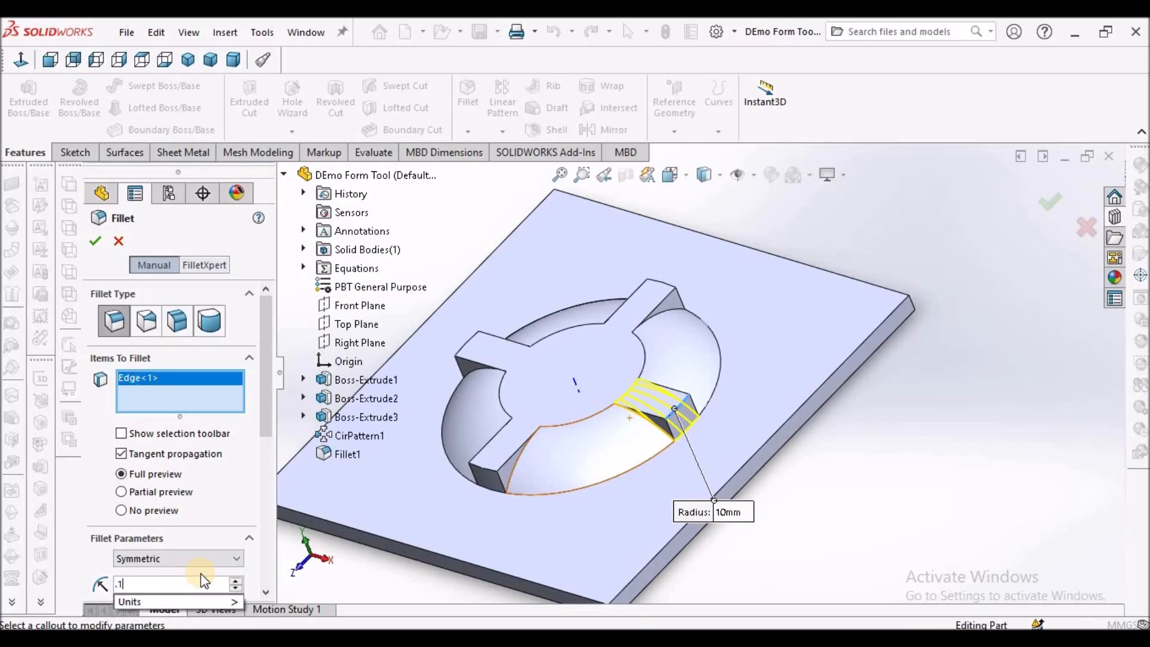
key(Return)
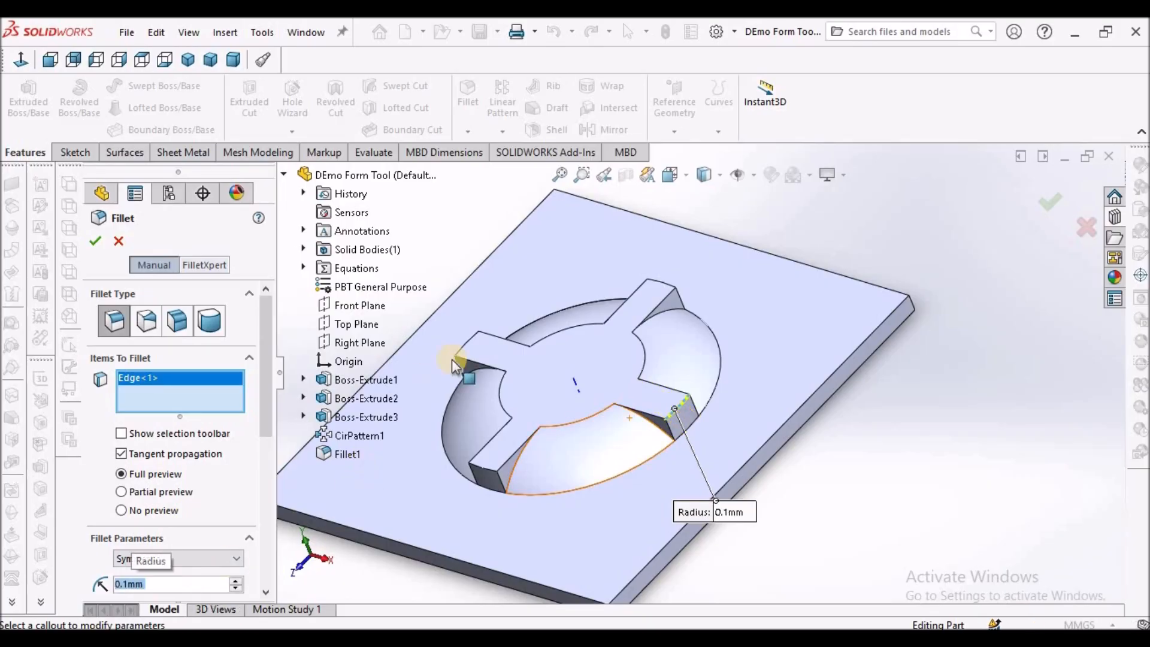
click(663, 285)
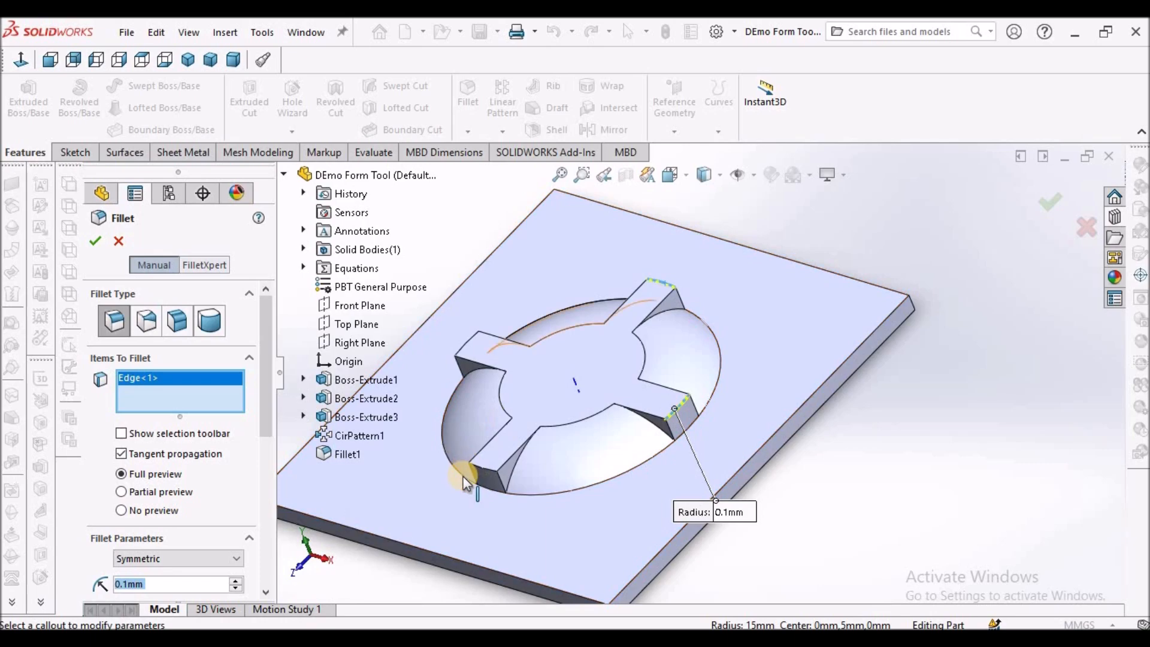
click(480, 467)
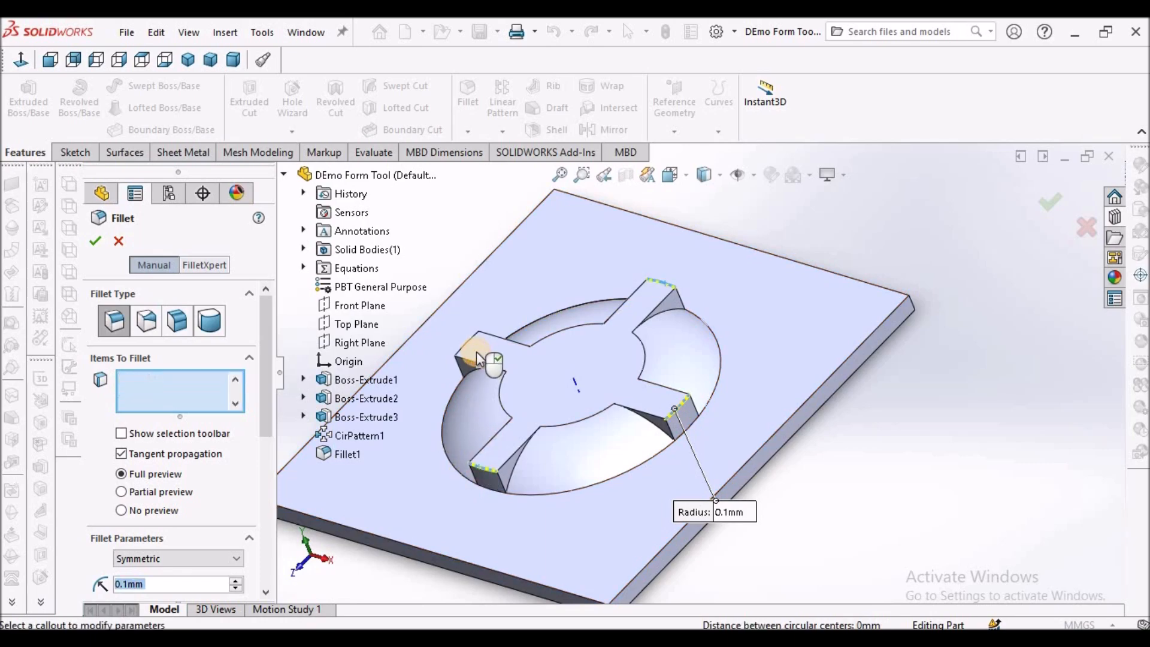
click(464, 351)
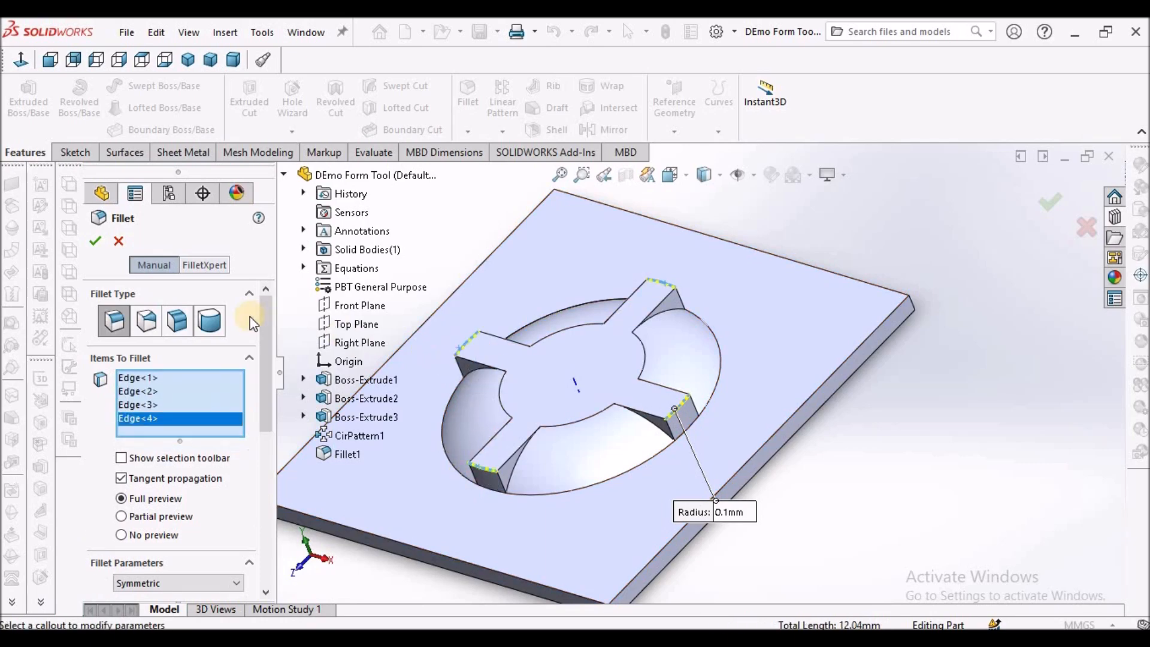
click(103, 242)
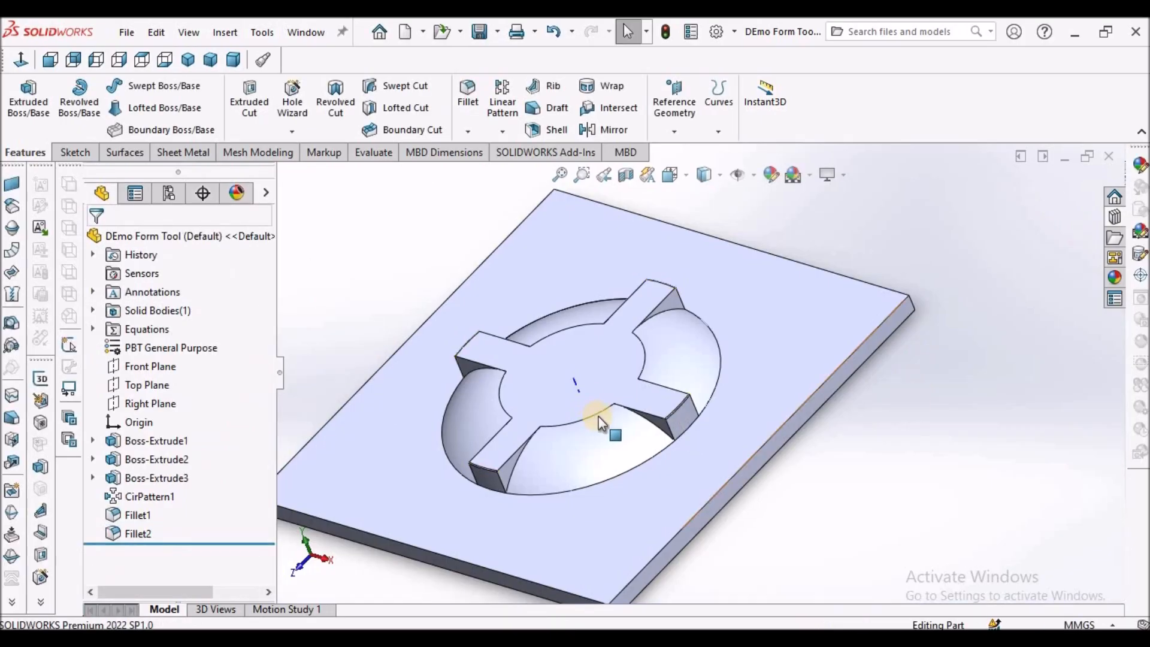
Start the sheet metal Forming Tool feature and set the base plate's top face as the stopping face
scroll(713, 390, down, 3)
scroll(713, 390, down, 3)
scroll(764, 401, up, 5)
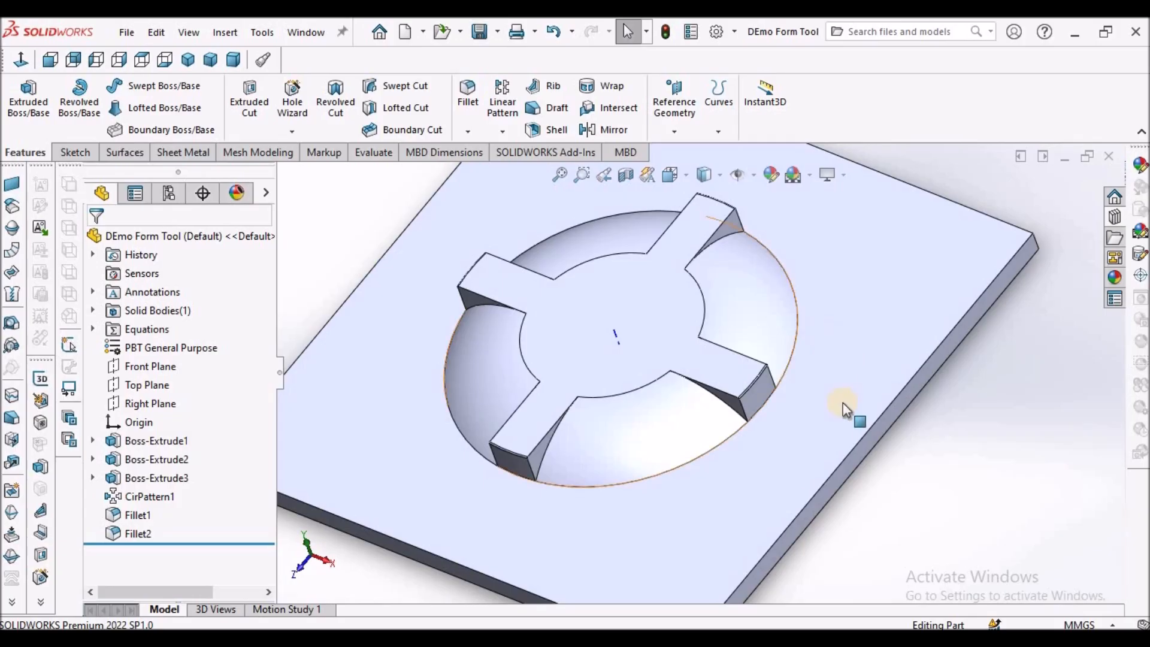
scroll(851, 437, up, 3)
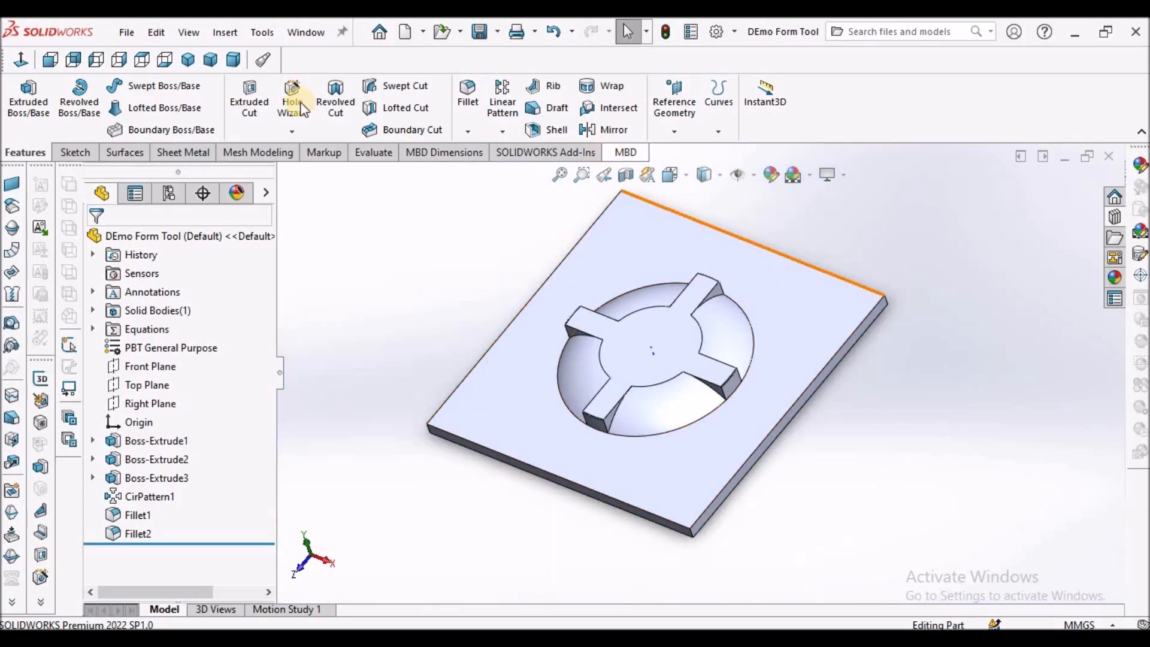
click(174, 155)
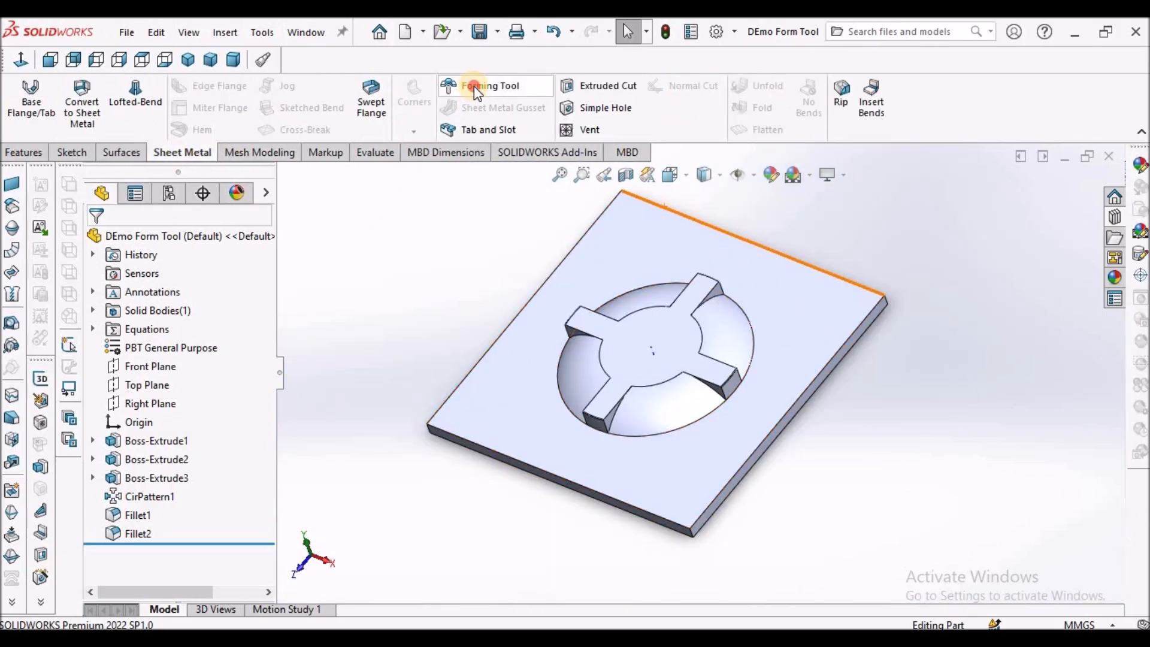
click(473, 85)
click(507, 409)
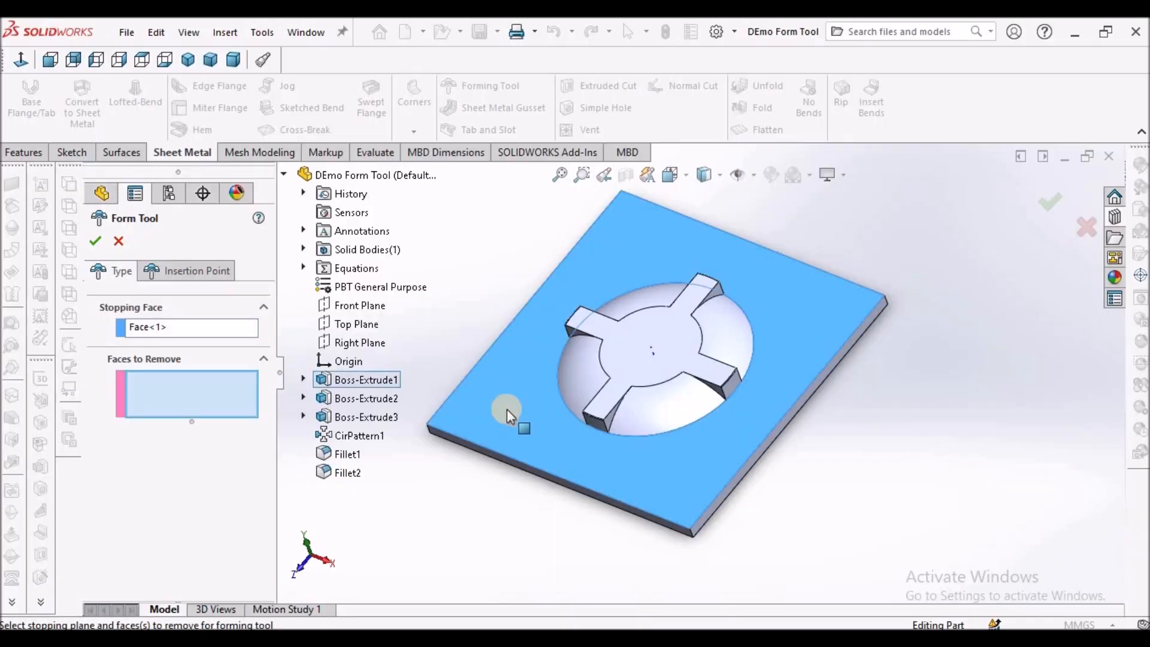
Set the outer end faces of the four tabs as faces to remove and create the forming tool
middle_drag(612, 299, 707, 293)
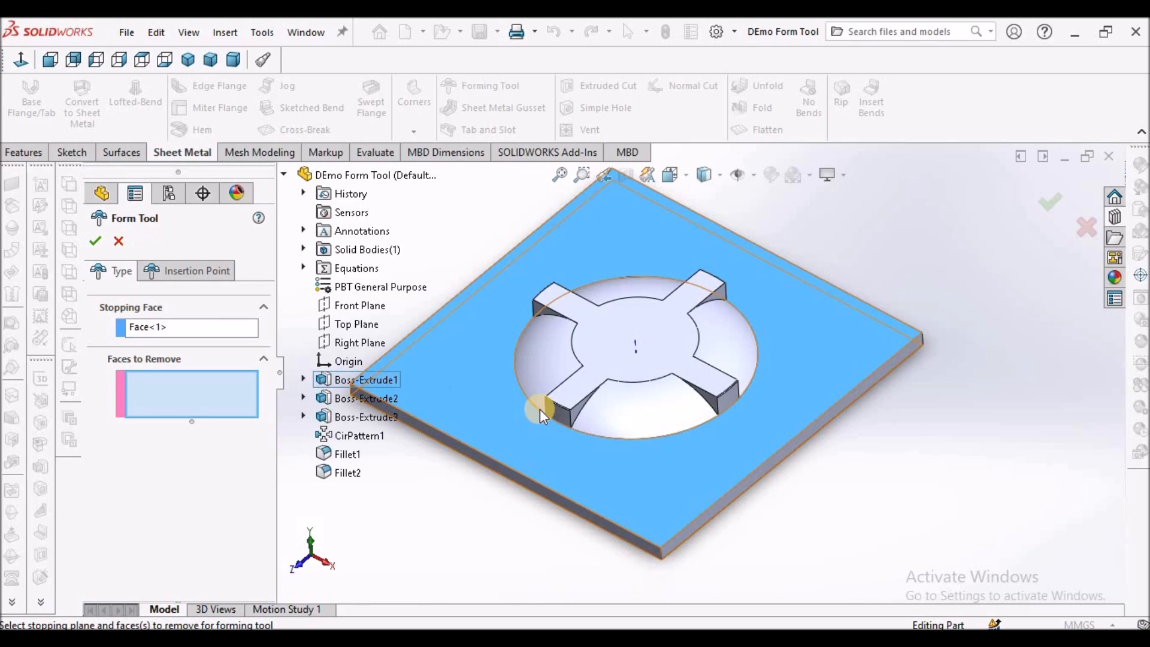
scroll(552, 406, down, 3)
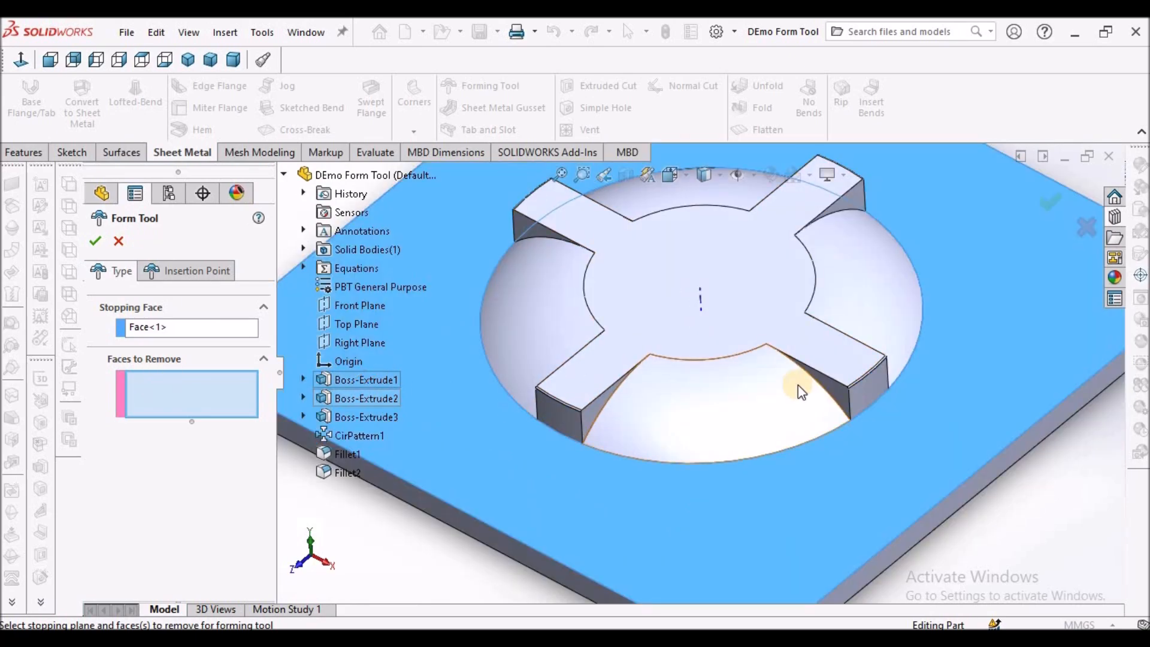
scroll(801, 385, up, 5)
middle_drag(821, 303, 699, 380)
click(645, 346)
click(695, 380)
middle_drag(689, 329, 742, 341)
click(694, 372)
scroll(745, 348, down, 3)
click(761, 365)
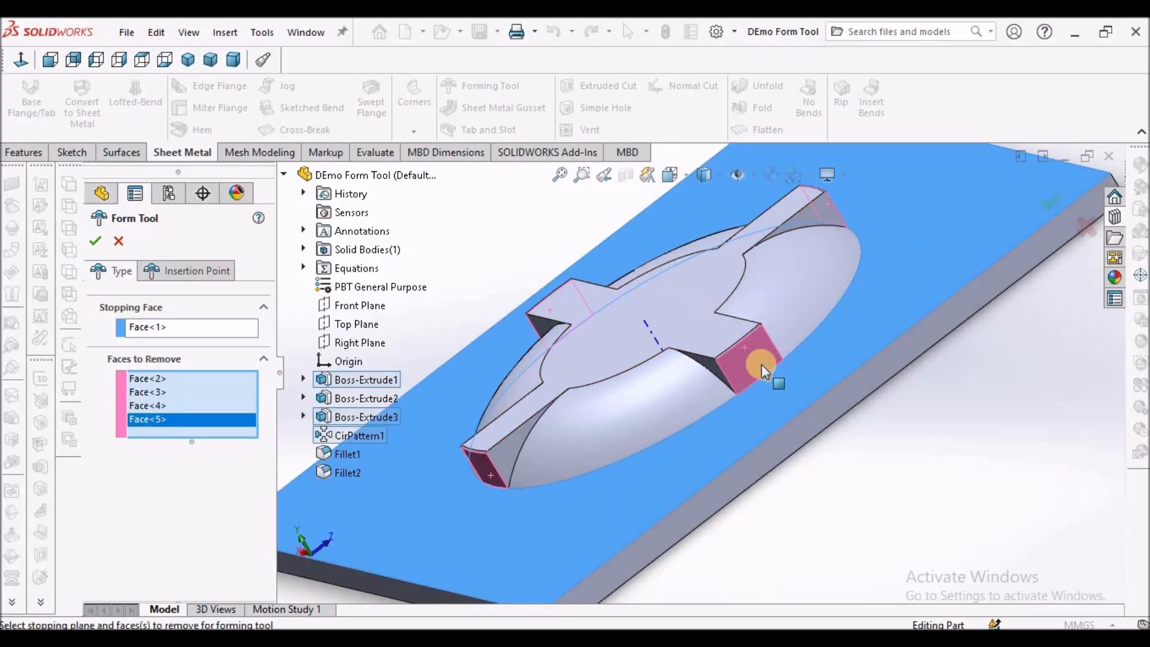
click(96, 242)
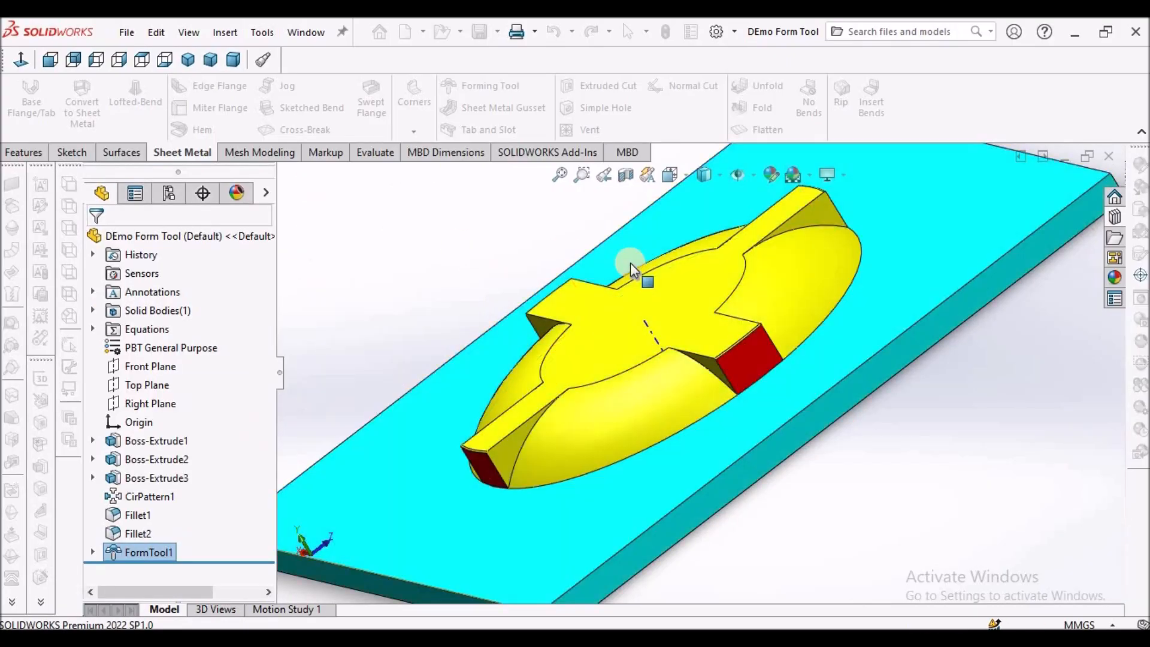
Orient the forming tool to the isometric view and save the part
scroll(700, 268, up, 3)
middle_drag(699, 269, 685, 382)
scroll(711, 368, up, 4)
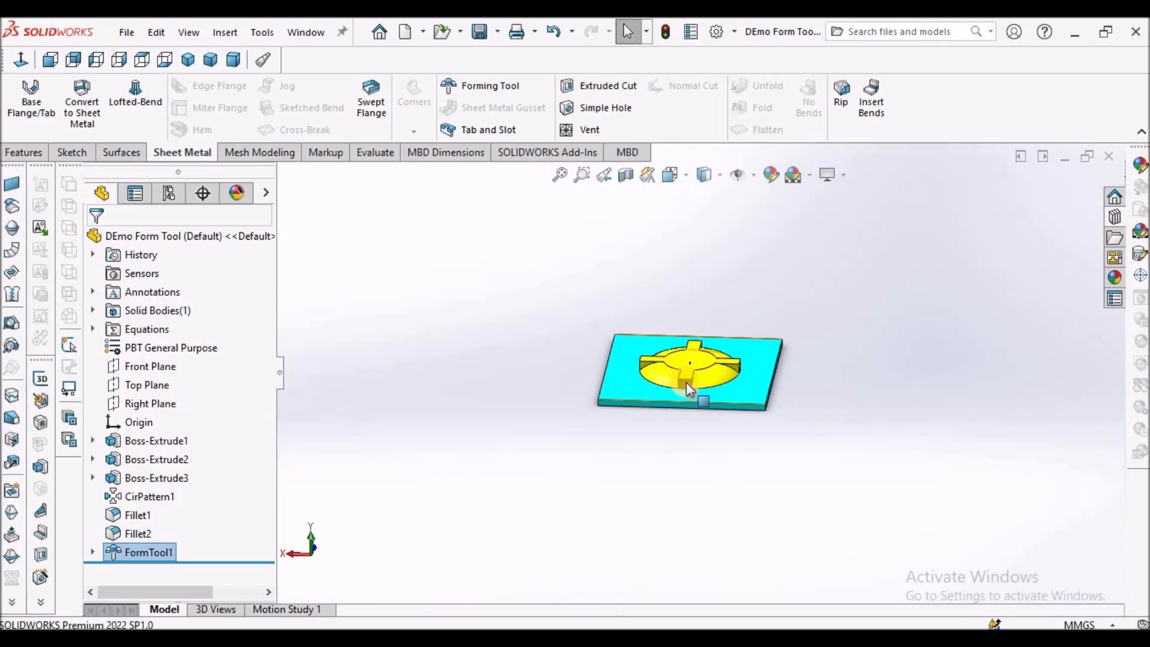
scroll(685, 382, down, 3)
middle_drag(689, 387, 733, 466)
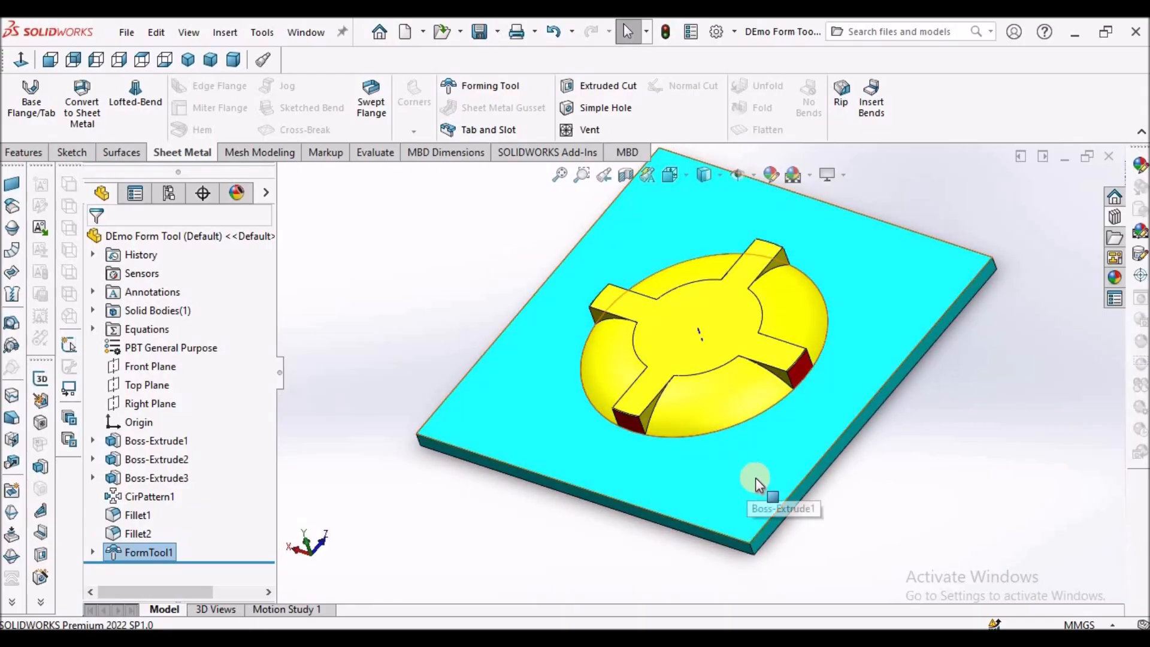
scroll(756, 478, up, 1)
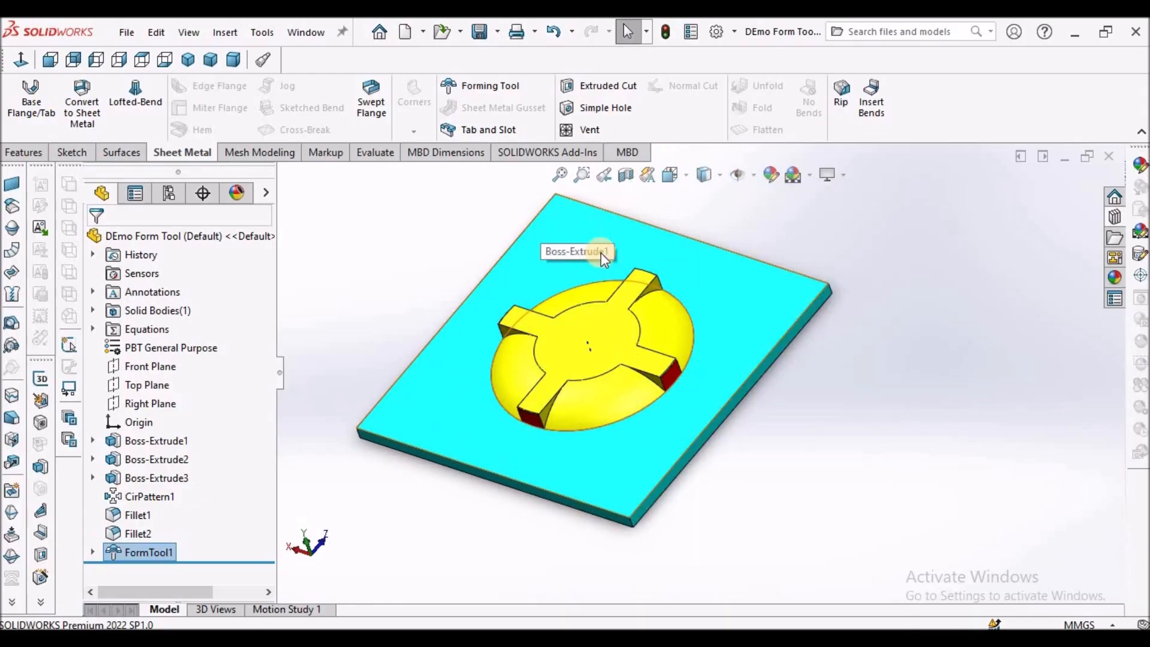
click(189, 59)
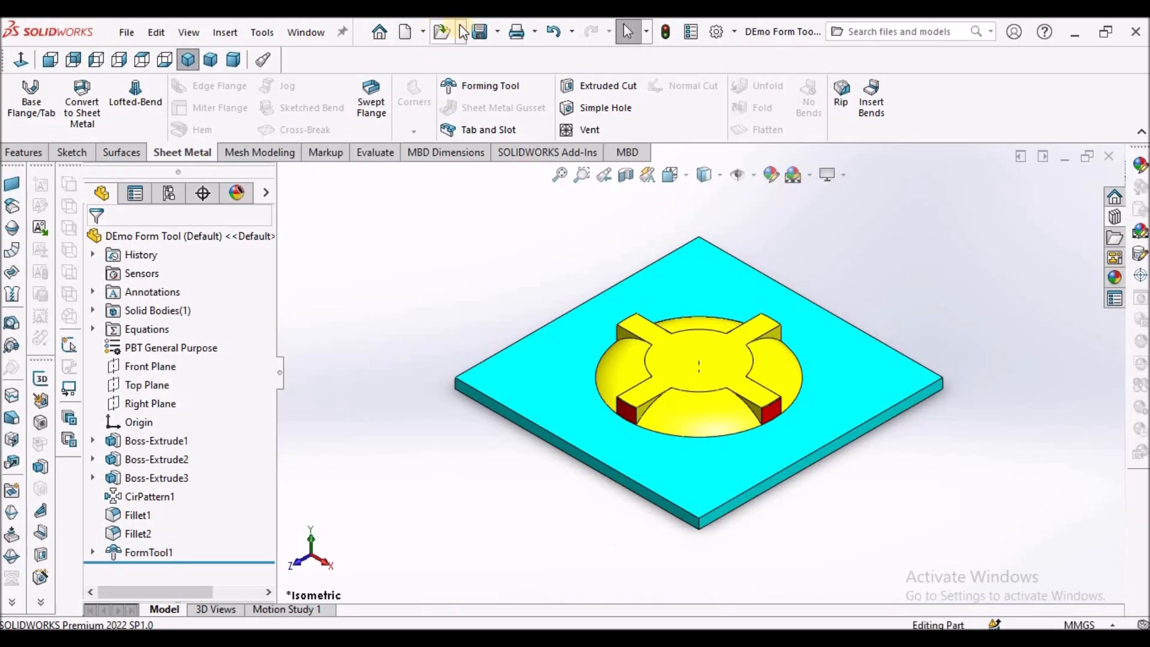
click(480, 34)
Open the Design Library's forming tools folder in File Explorer to examine its location and subfolders, and close the window
click(1005, 249)
click(1141, 210)
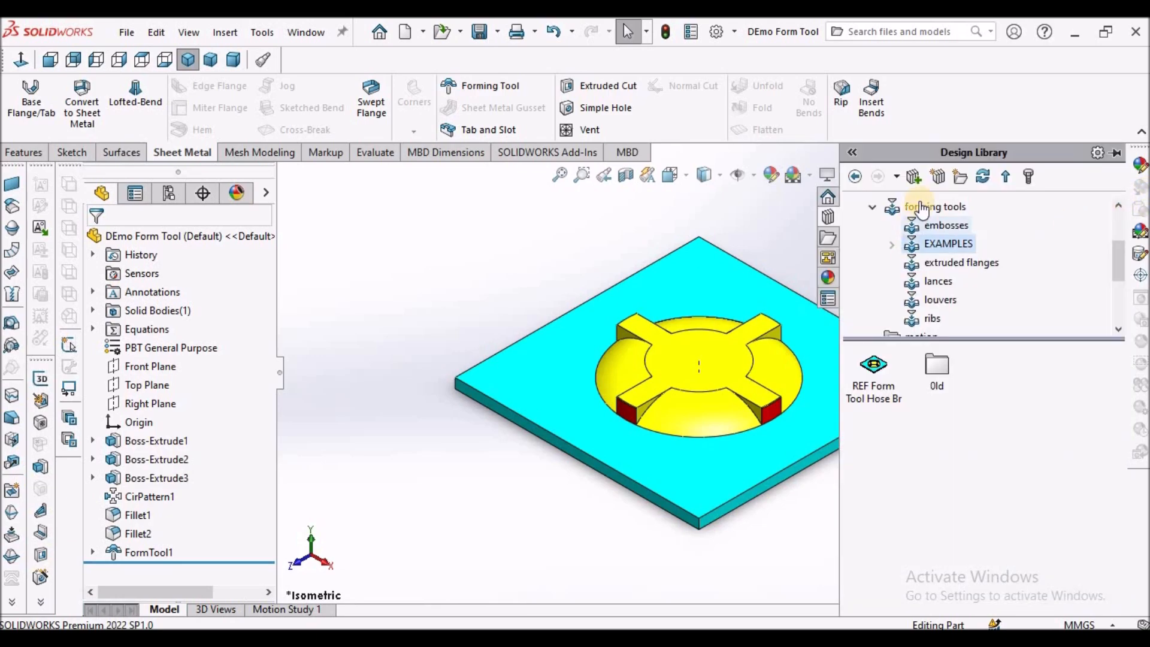
click(1120, 234)
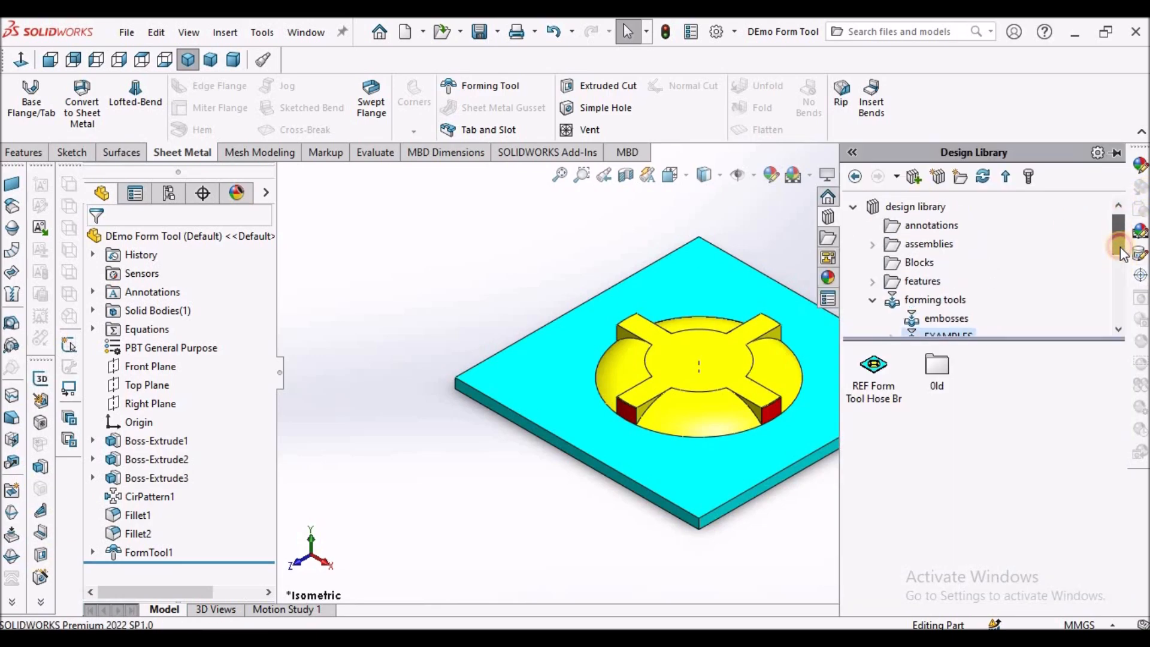
drag(1119, 235, 1119, 253)
right_click(926, 246)
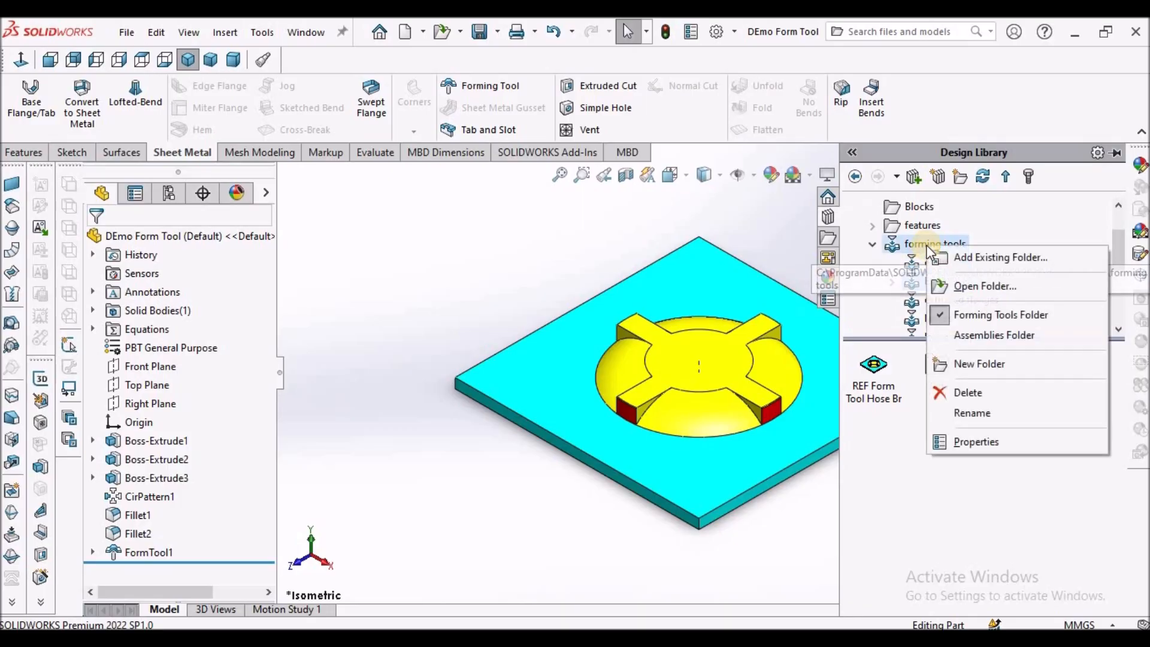
click(969, 285)
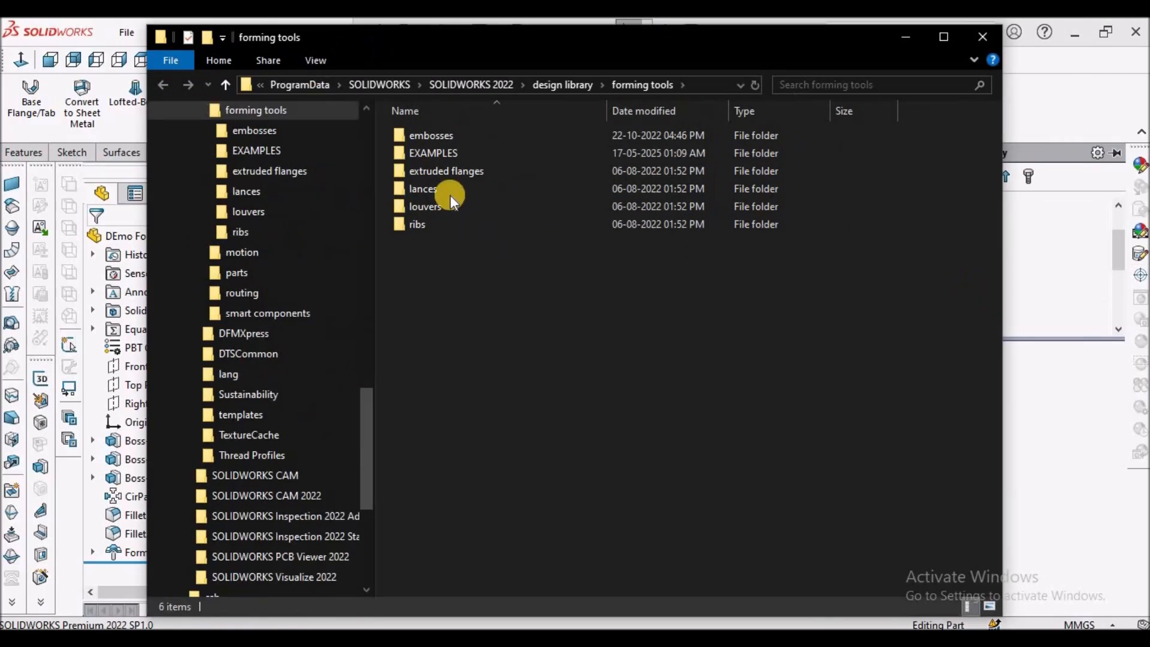
click(982, 38)
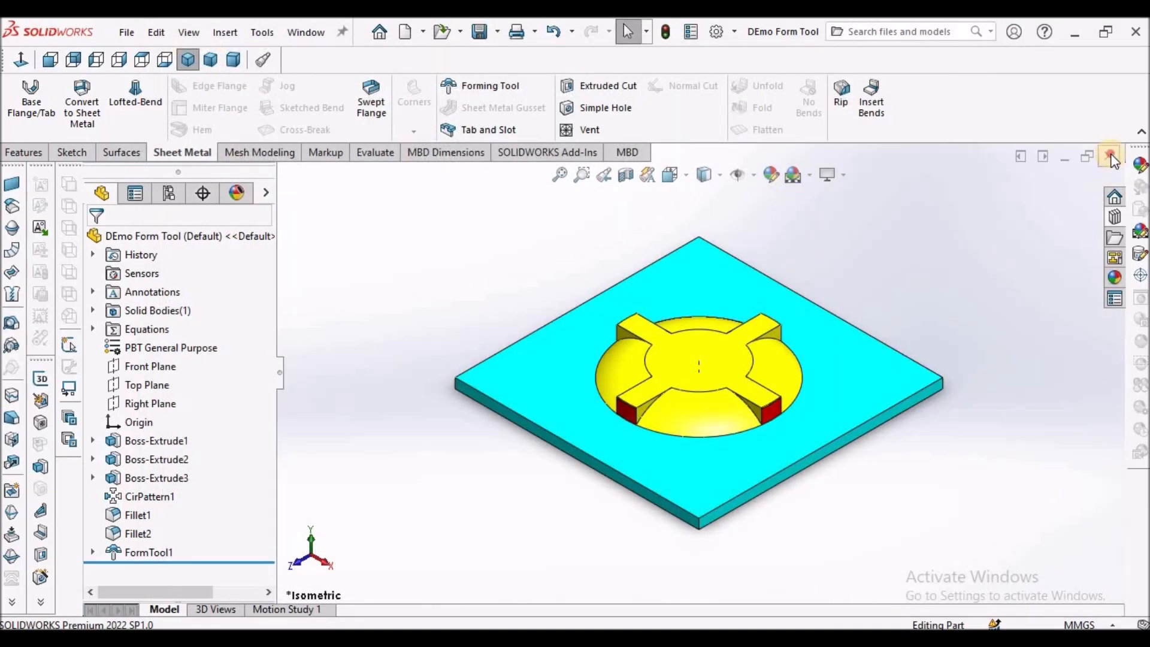
Close the forming tool part and start a sketch on the Top Plane of the Demo part
click(1110, 158)
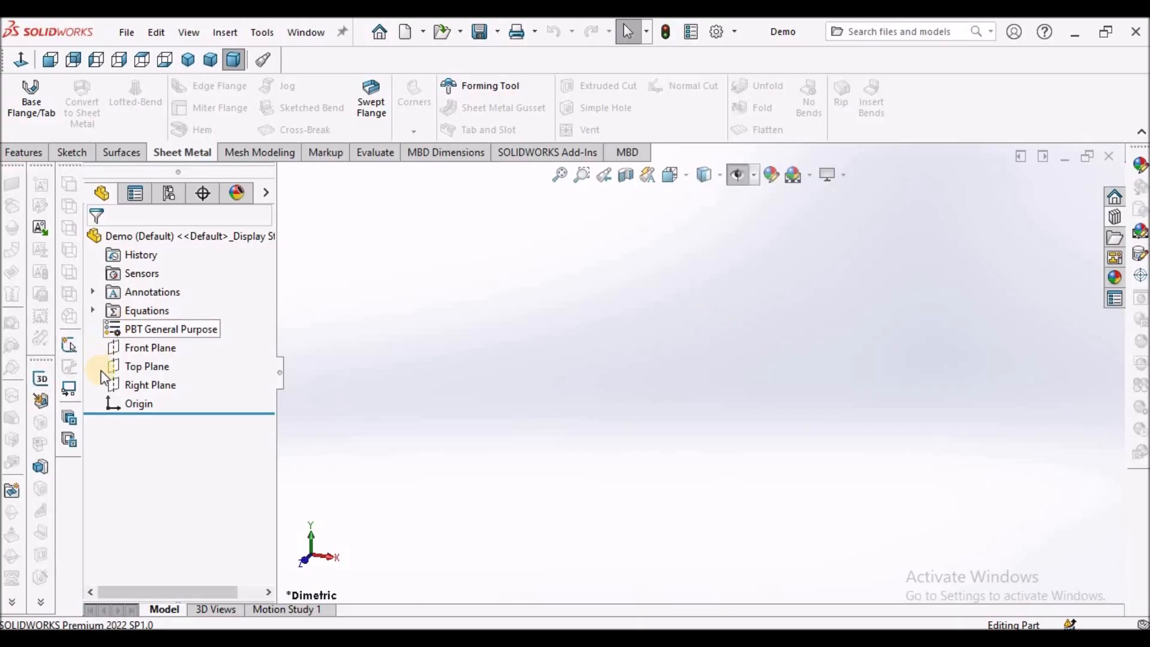
click(138, 366)
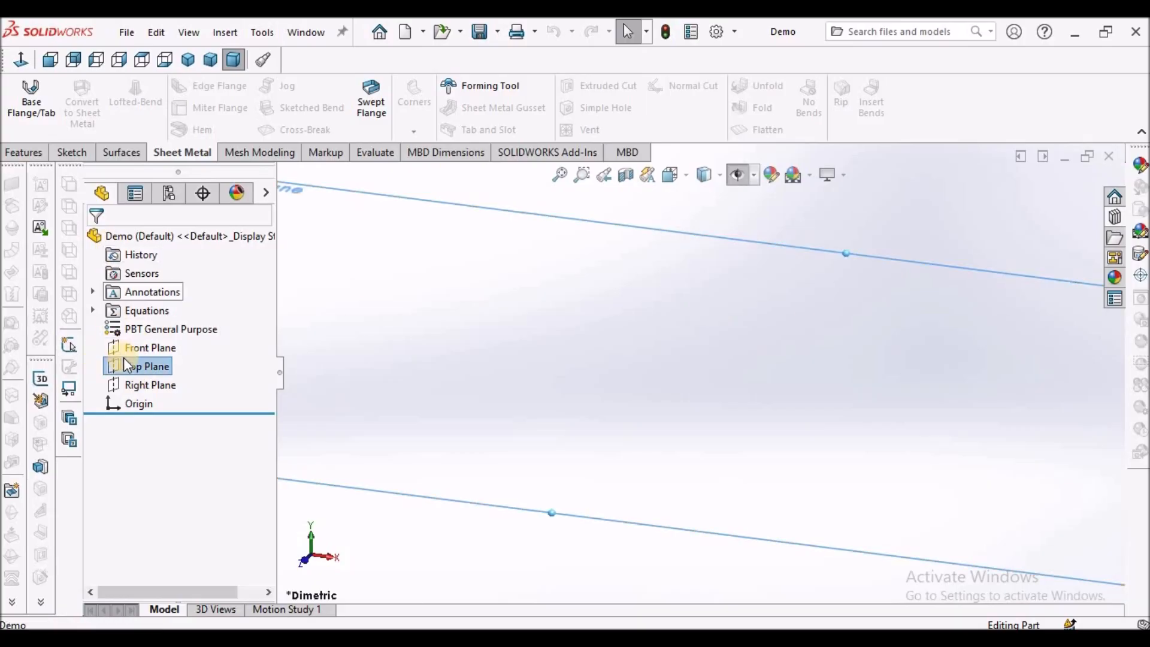
click(71, 153)
click(41, 90)
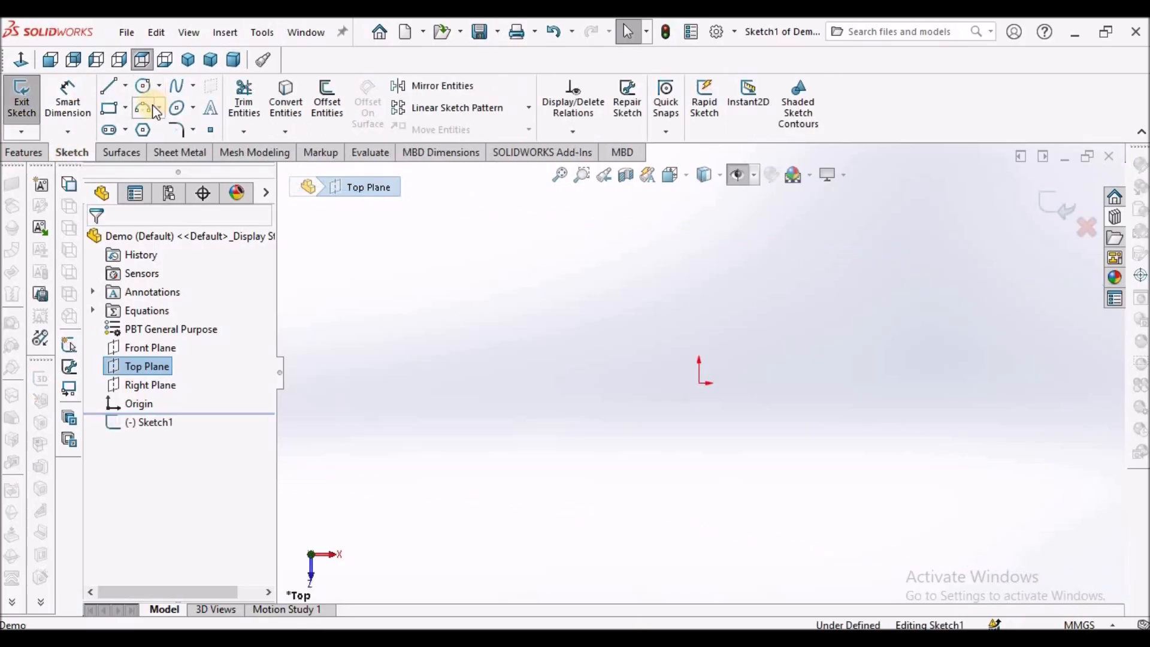
click(125, 108)
click(135, 150)
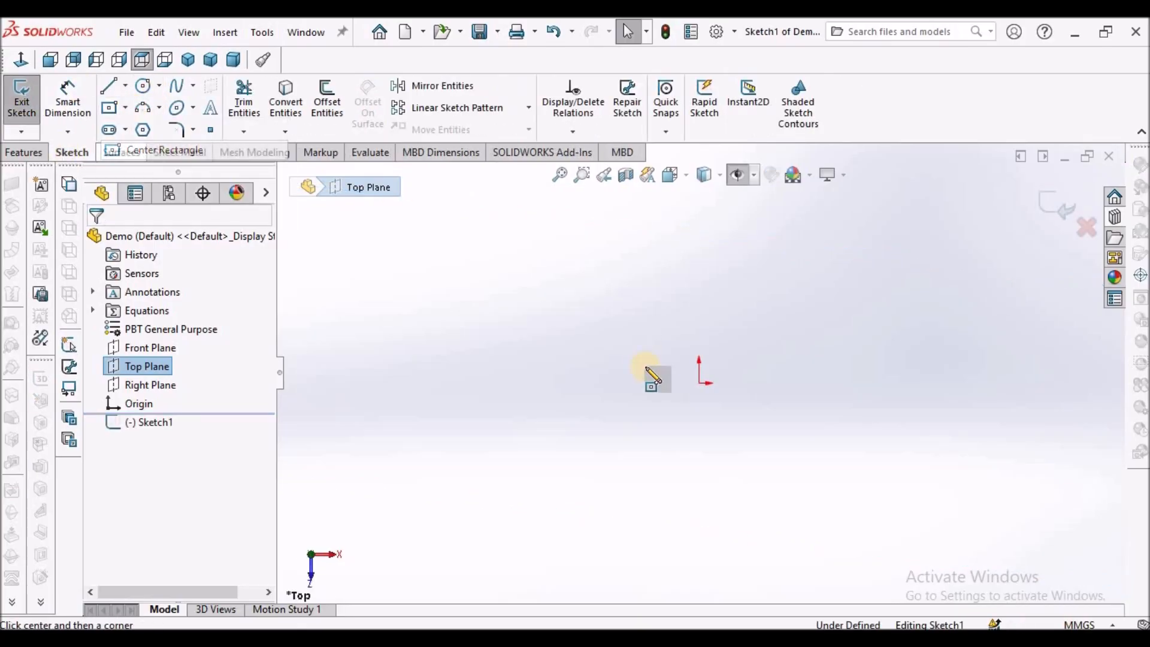
click(699, 383)
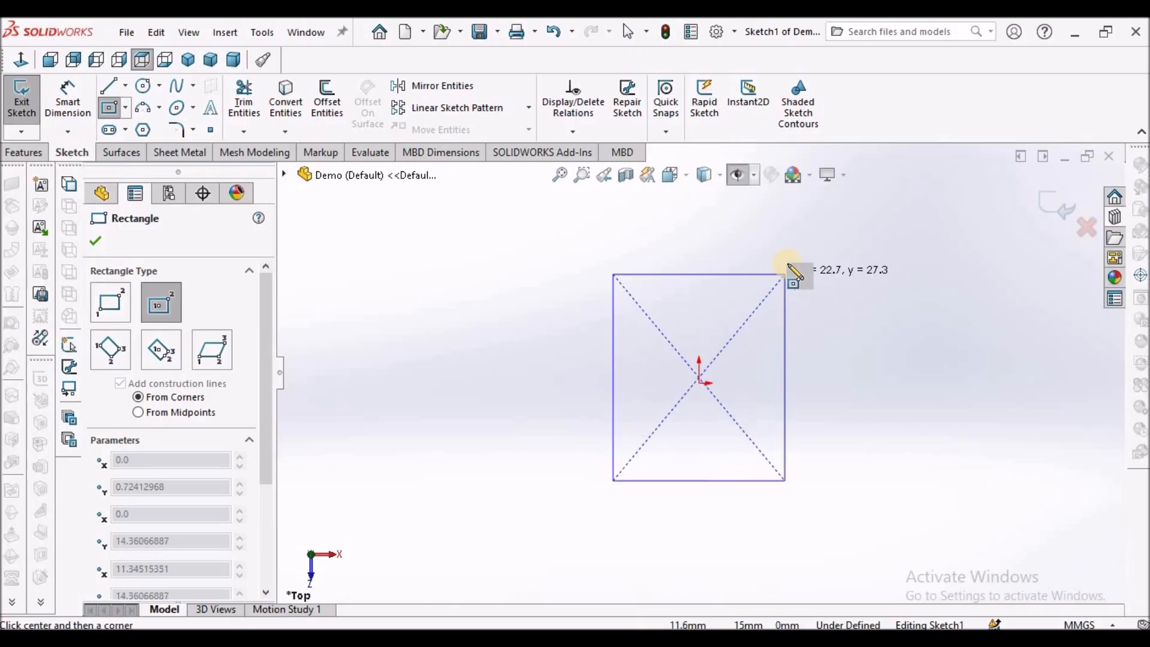
key(Escape)
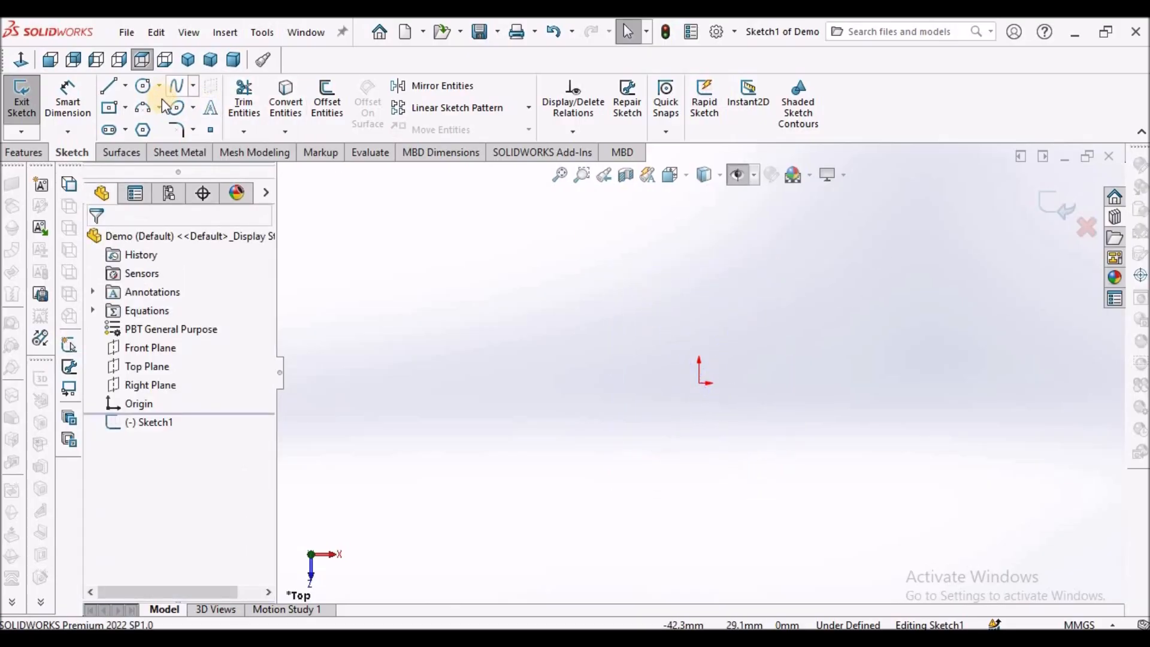
Sketch a center rectangle about 26.5 mm wide, centred on the origin
click(111, 112)
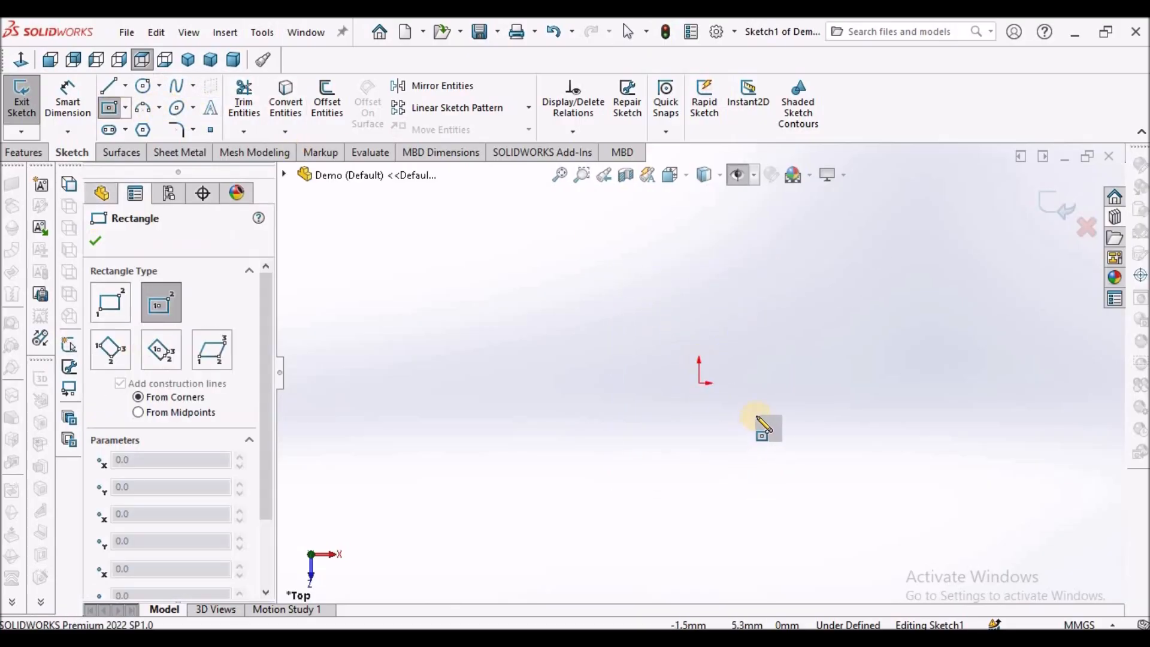
click(699, 383)
click(800, 287)
key(Escape)
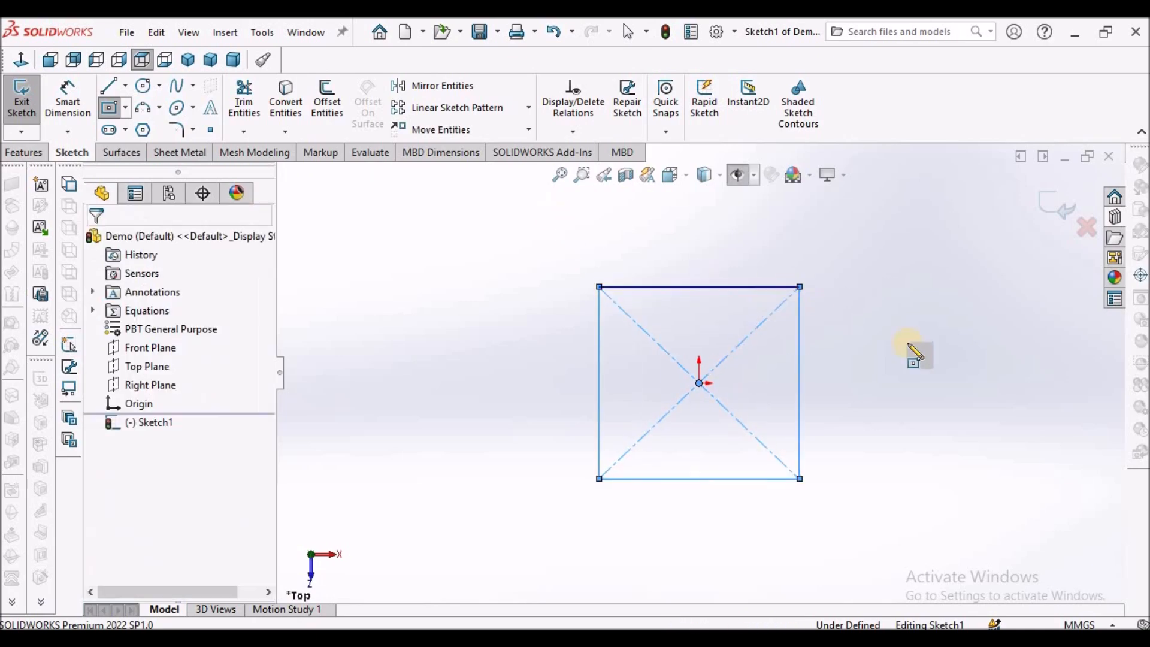
key(Escape)
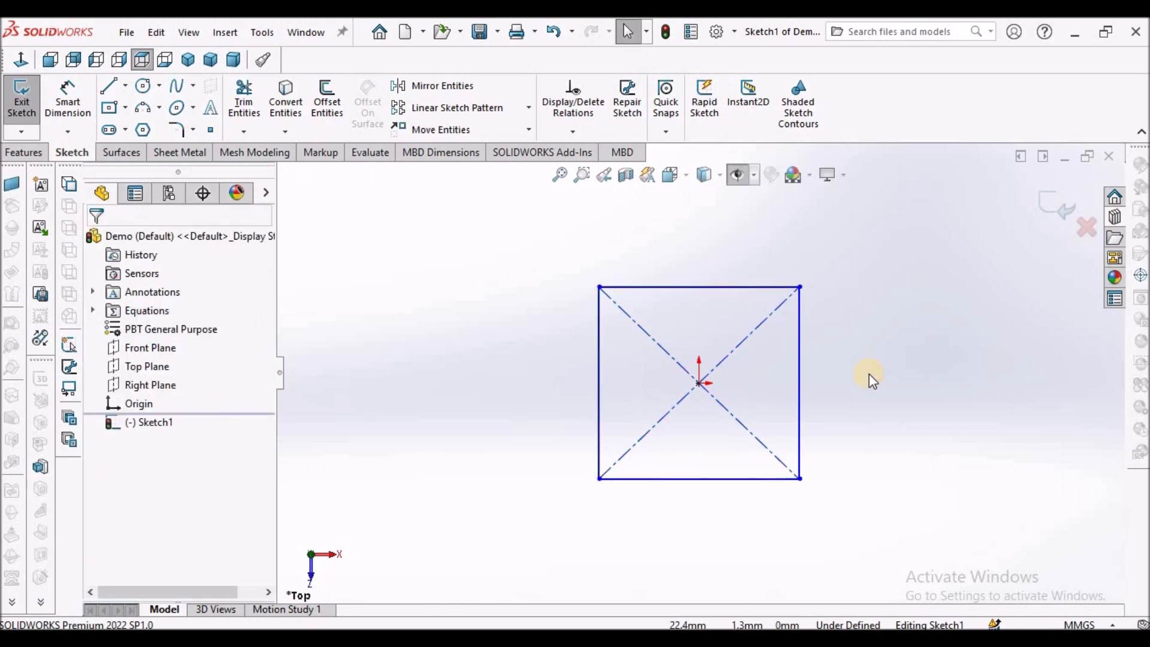
Add an Equal relation between the rectangle's lower horizontal edge and right vertical edge
click(739, 479)
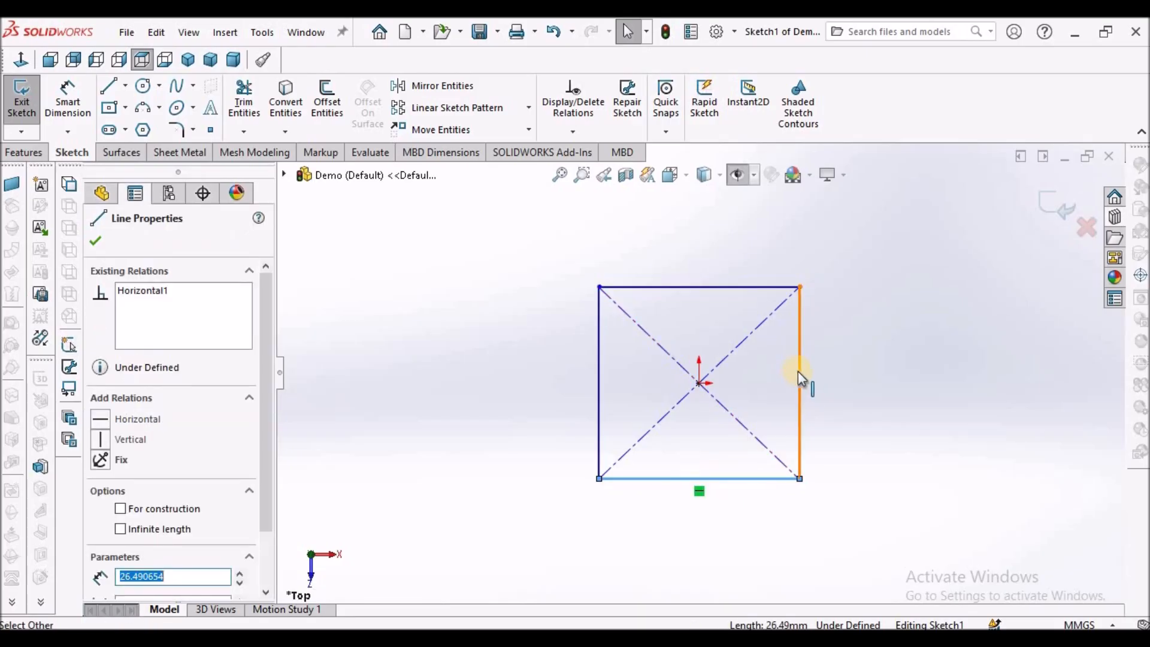
ctrl+click(800, 375)
drag(259, 476, 260, 544)
click(99, 531)
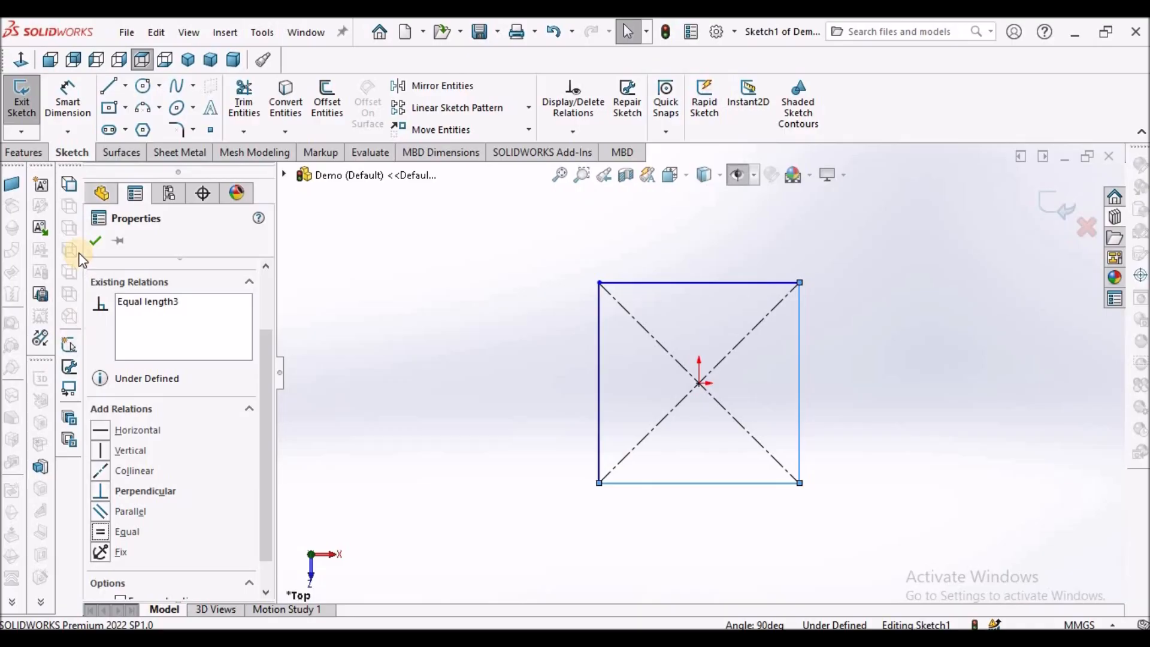
Dimension the rectangle's lower horizontal edge and set its length to 50 mm
click(68, 99)
click(698, 483)
click(684, 538)
text(50)
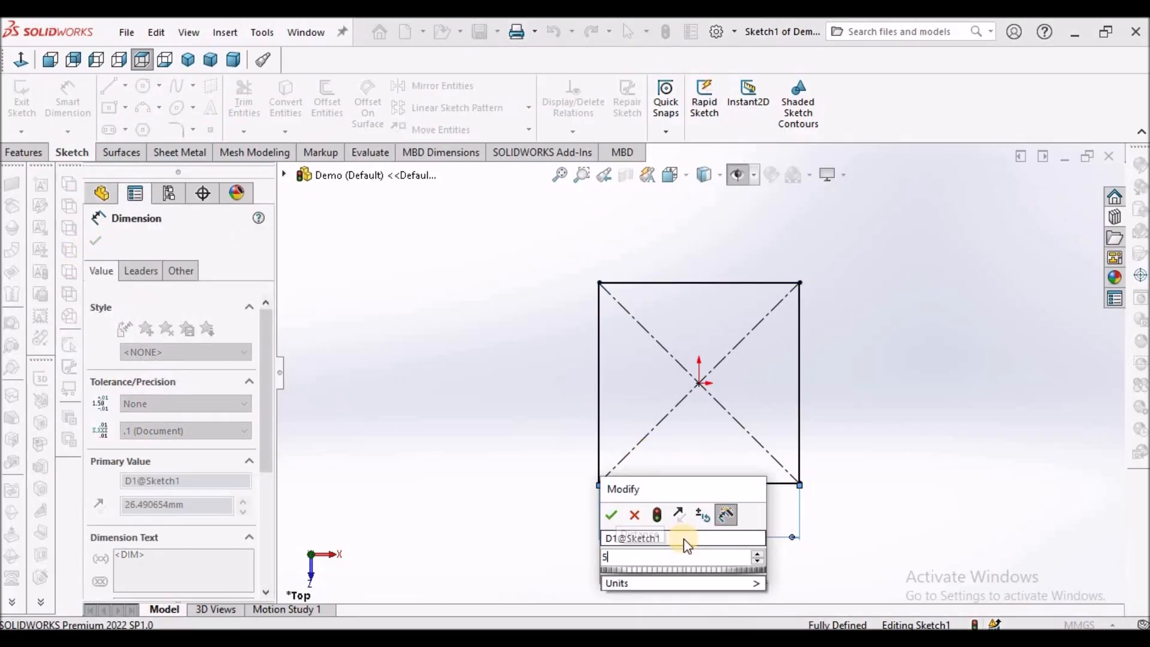
key(Return)
click(444, 357)
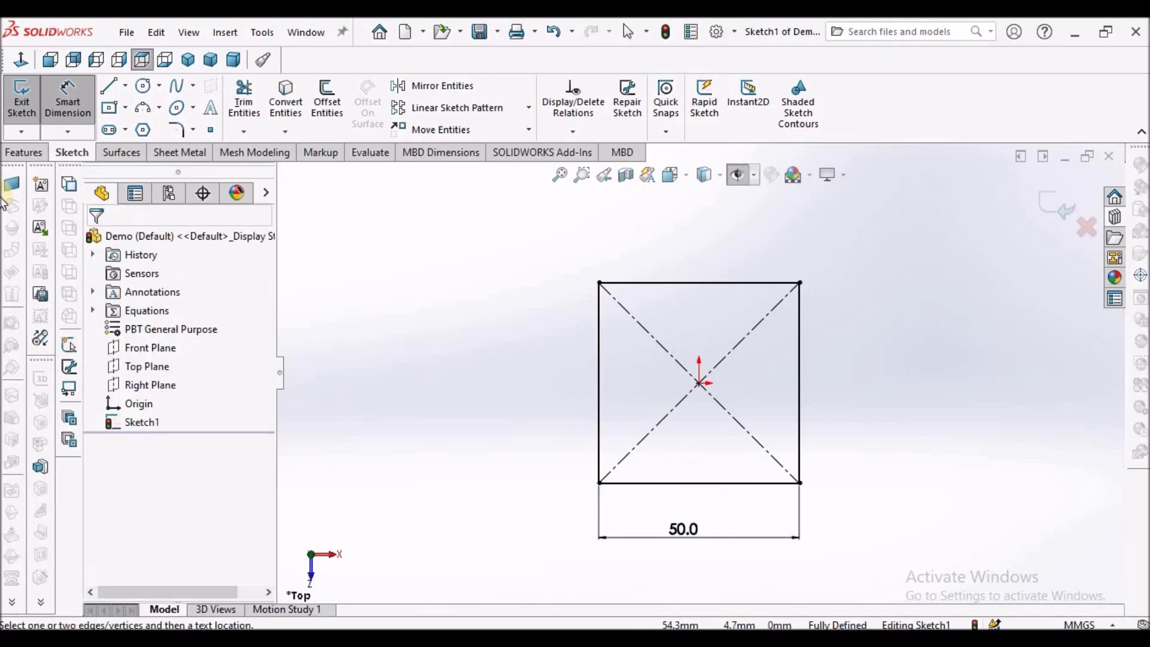
Create a Base Flange from the square sketch with a sheet thickness of 0.1 mm
click(172, 152)
click(30, 99)
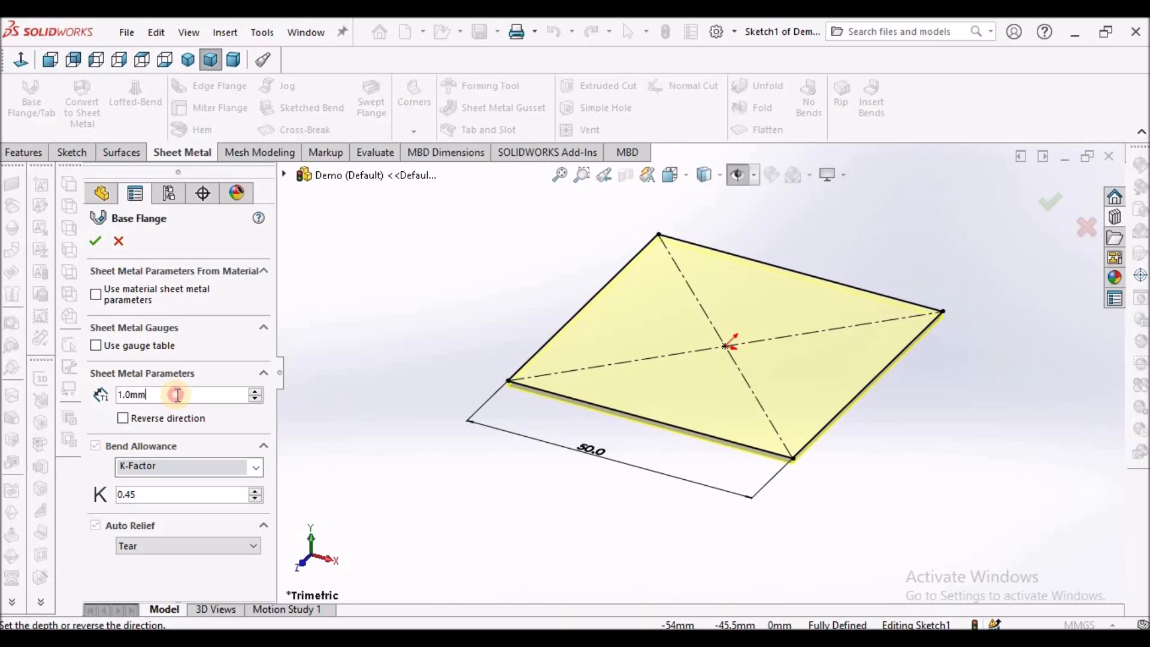
key(Return)
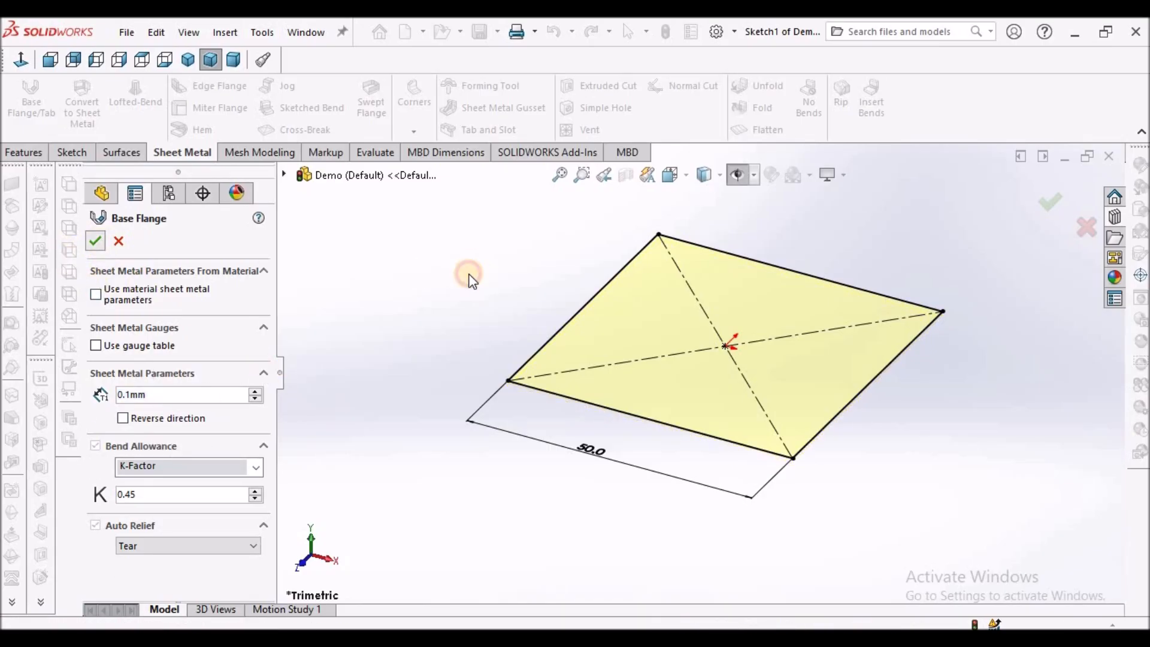
Place the REF Form Tool Hose Br forming tool from the Design Library's EXAMPLES folder onto the sheet's upper face
scroll(875, 279, up, 4)
scroll(665, 356, down, 3)
middle_drag(724, 380, 862, 404)
scroll(862, 404, up, 3)
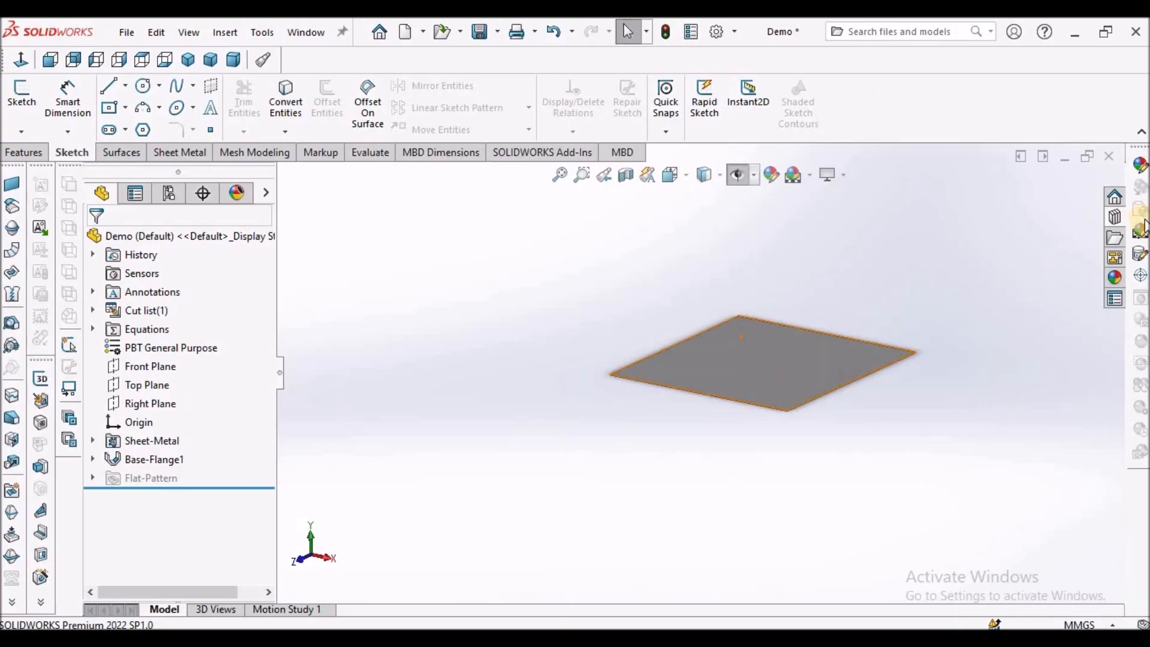
click(1118, 218)
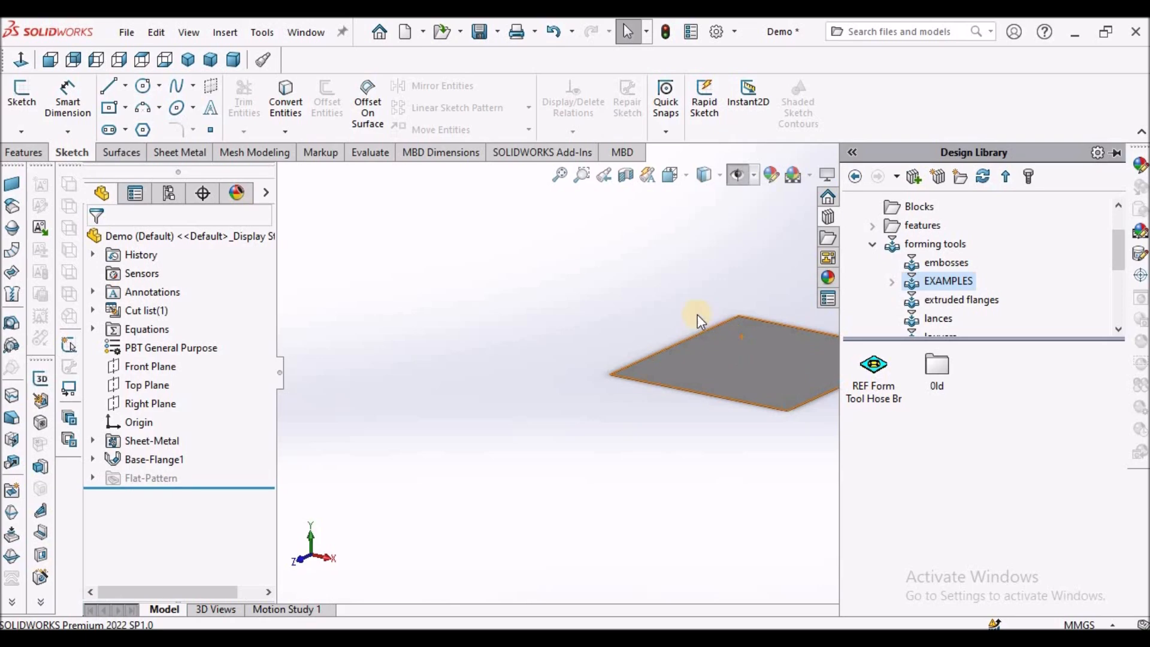
click(669, 282)
click(1108, 218)
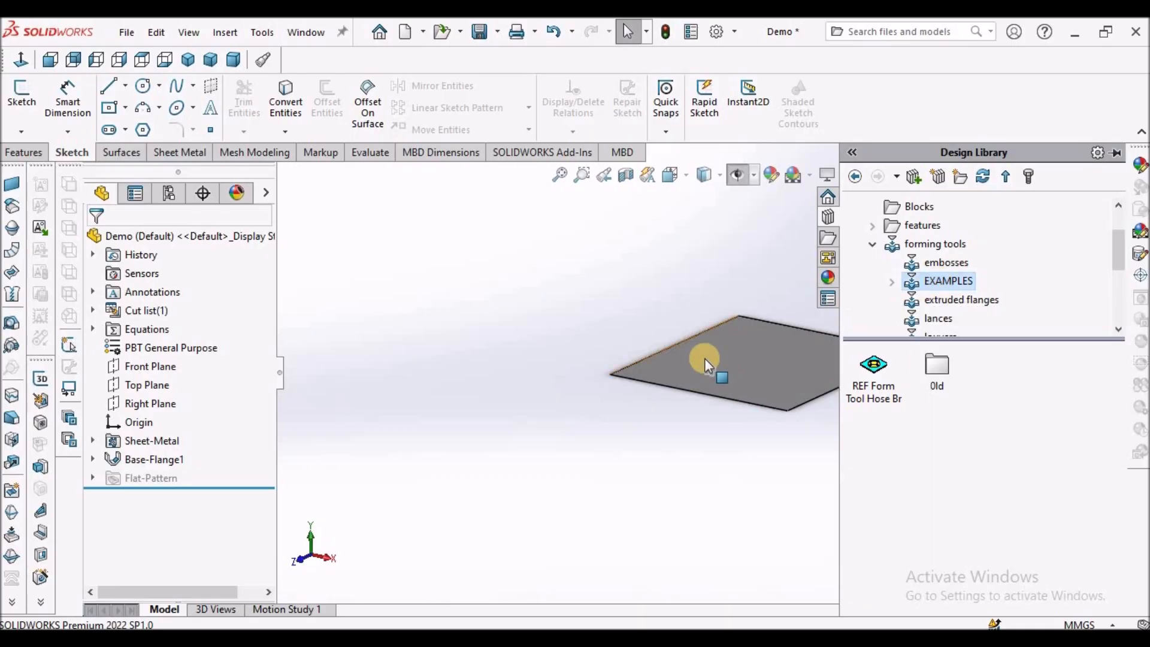
drag(718, 365, 710, 343)
scroll(713, 359, up, 3)
scroll(778, 368, down, 4)
middle_drag(677, 398, 682, 436)
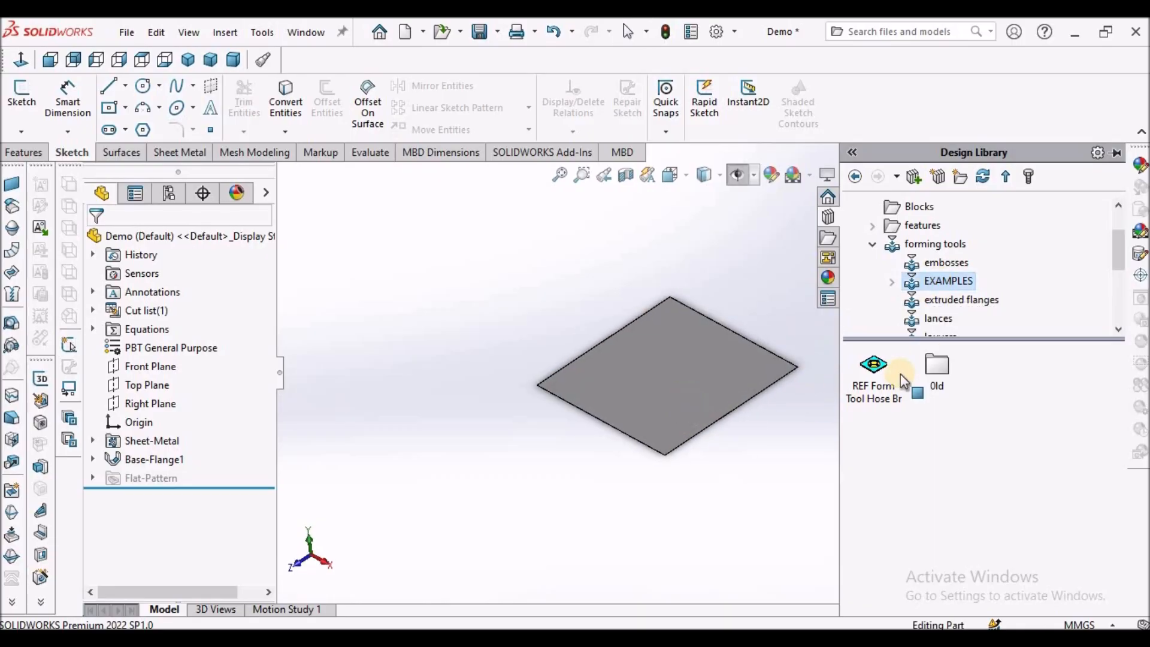
drag(874, 371, 687, 370)
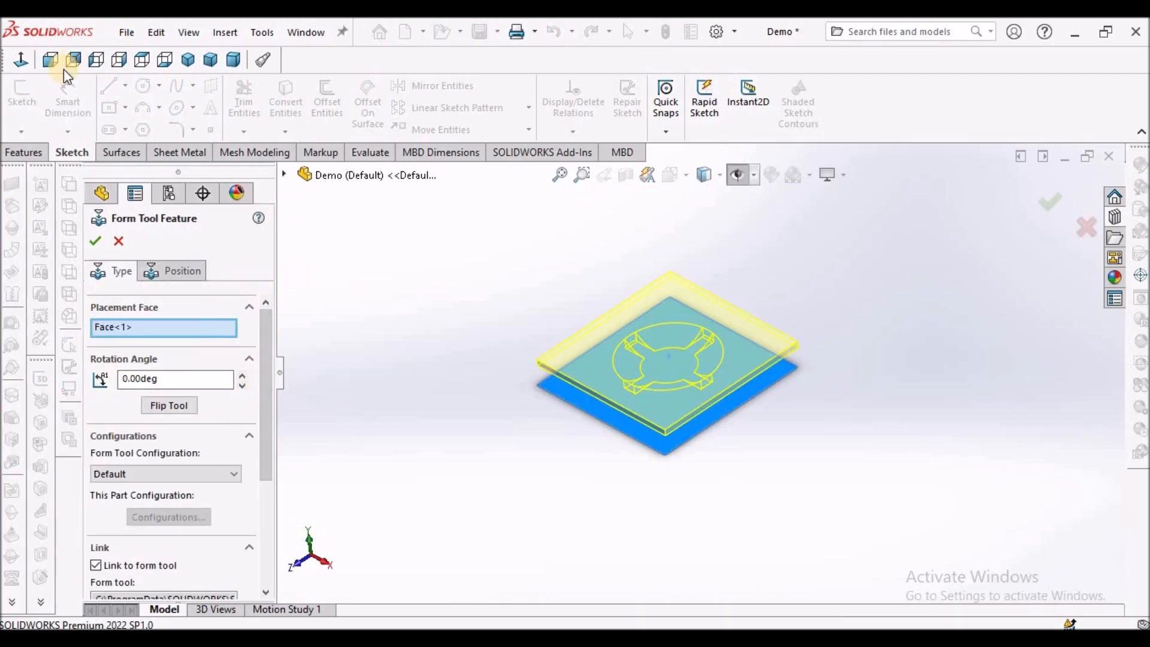
Flip the forming tool to the opposite face of the sheet
click(50, 61)
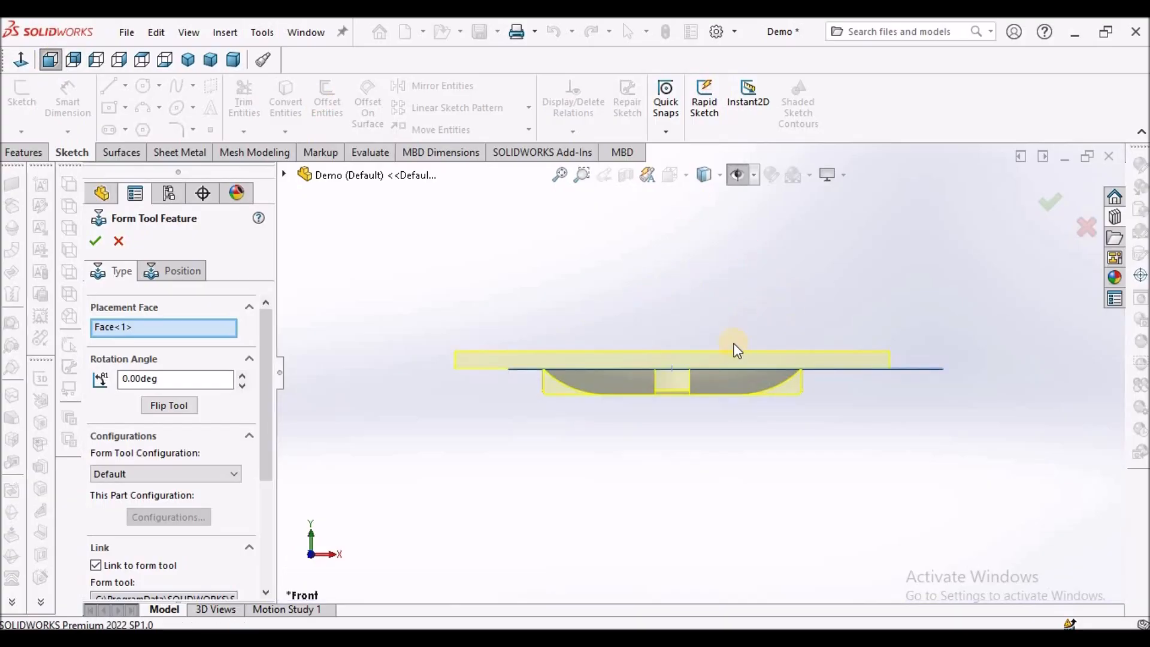
scroll(737, 350, down, 3)
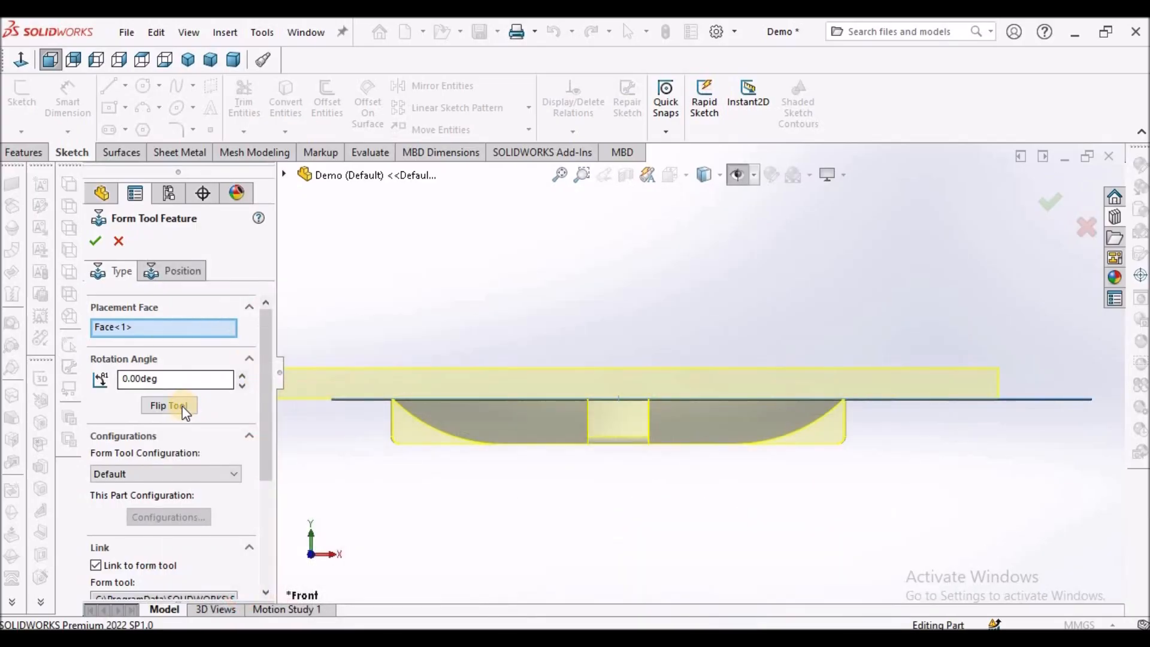
click(182, 406)
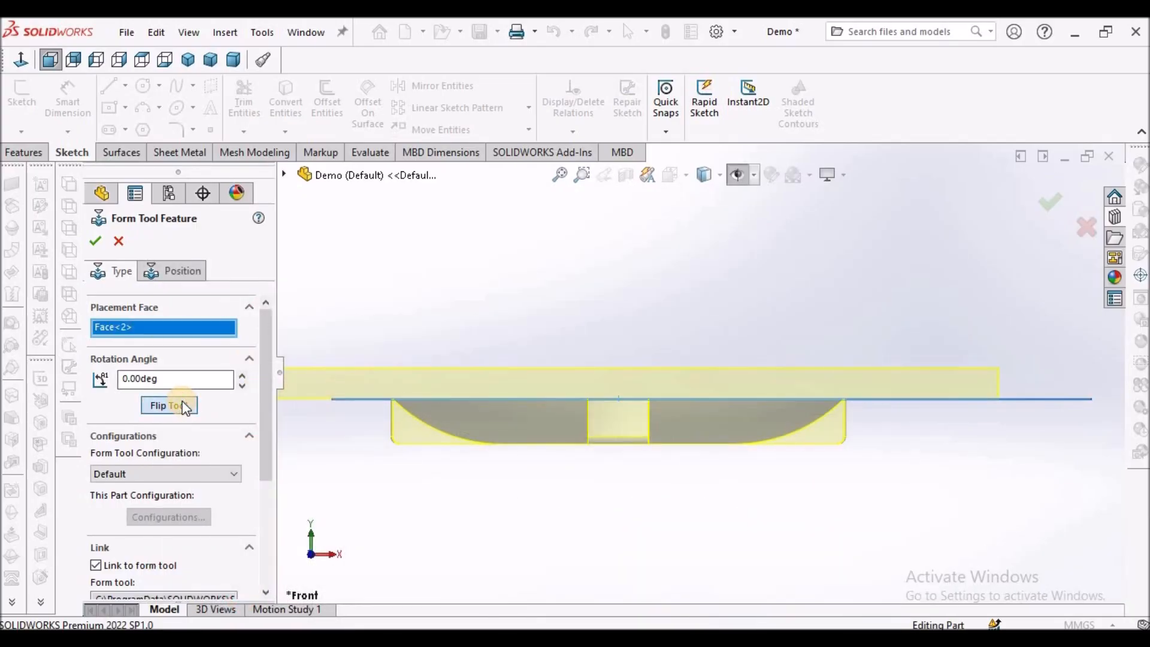
scroll(711, 352, up, 3)
middle_drag(754, 323, 806, 468)
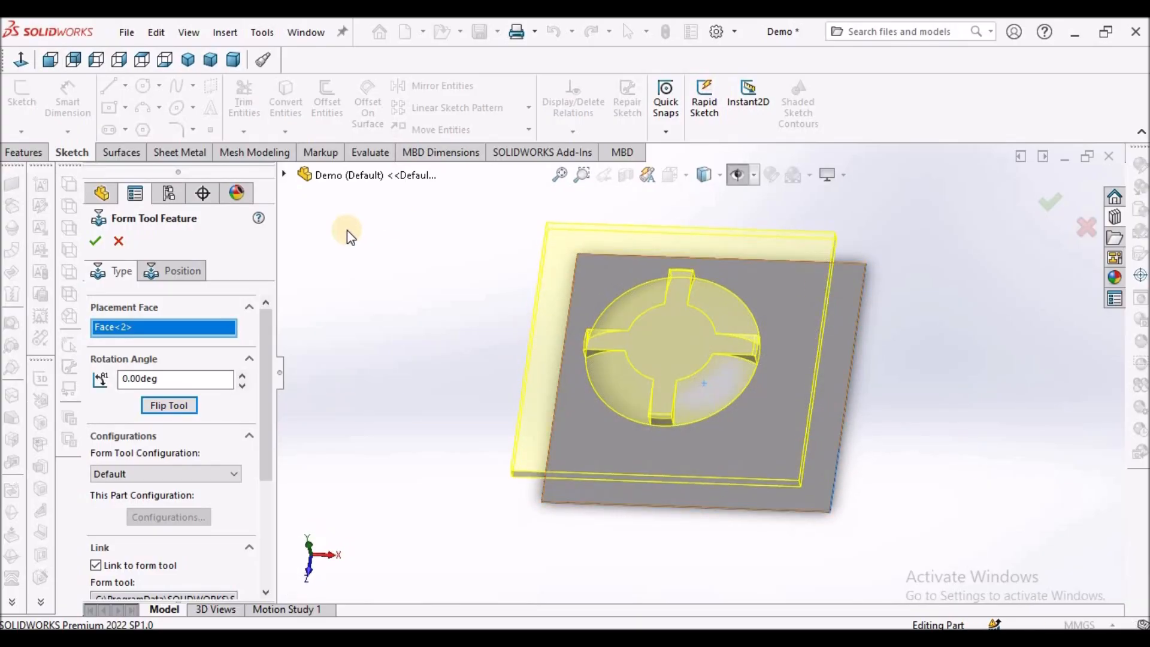
Draw a diagonal centerline between two opposite corners of the sheet in the forming tool's position sketch
click(170, 273)
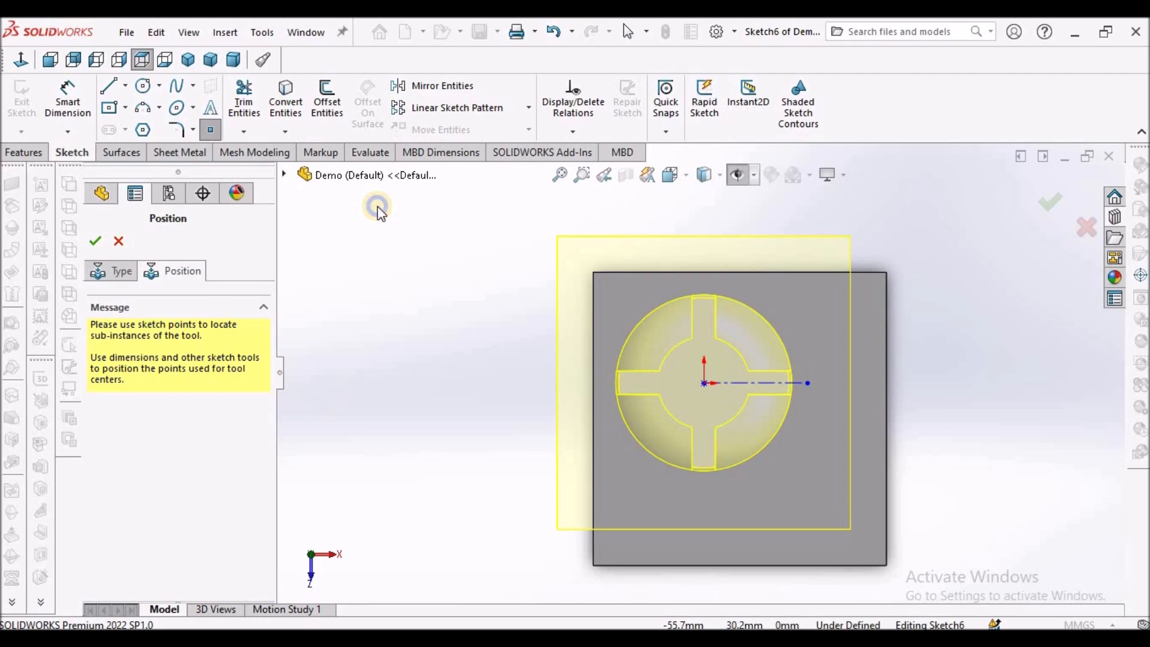
right_click(378, 207)
click(412, 226)
scroll(840, 368, up, 1)
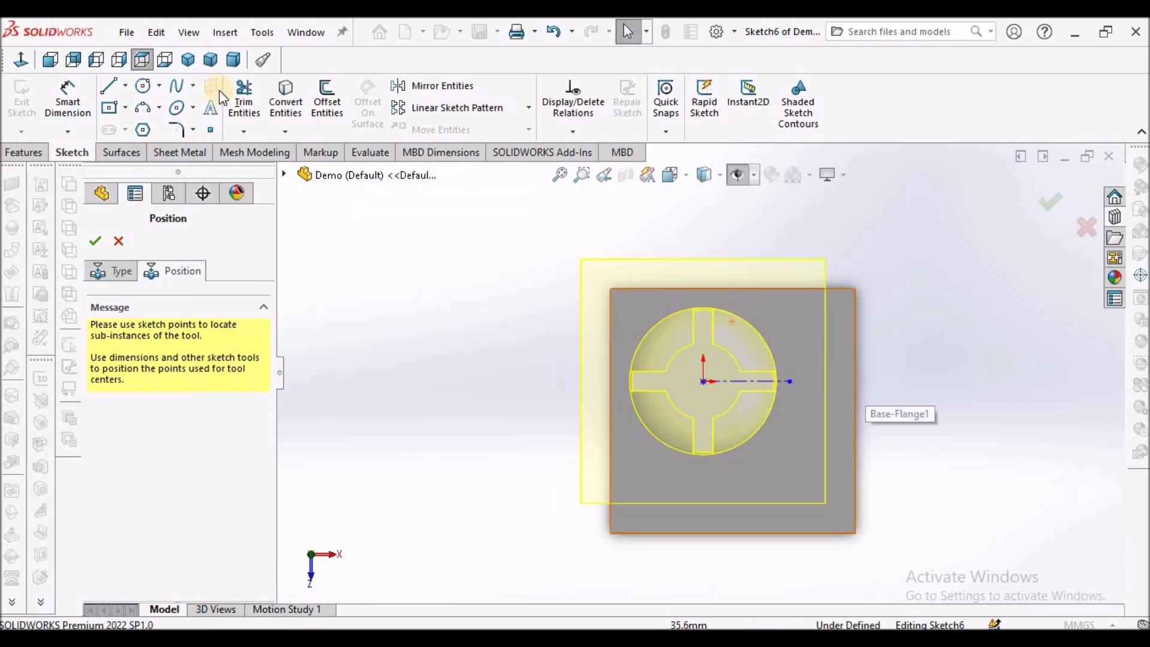
click(126, 86)
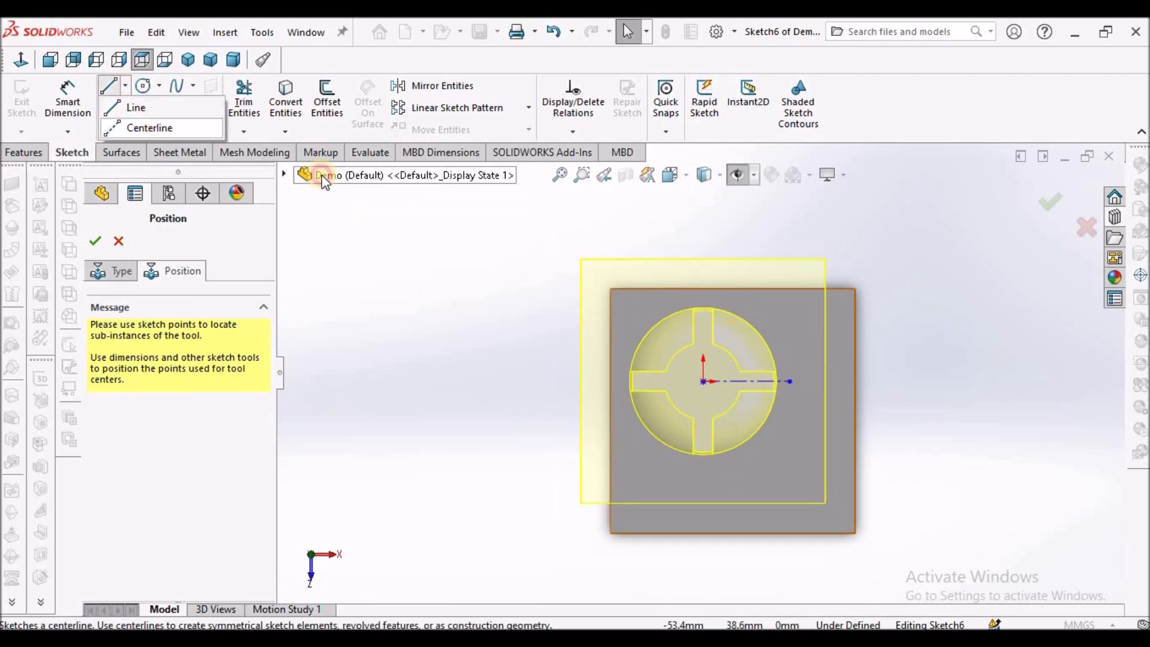
click(150, 126)
click(612, 291)
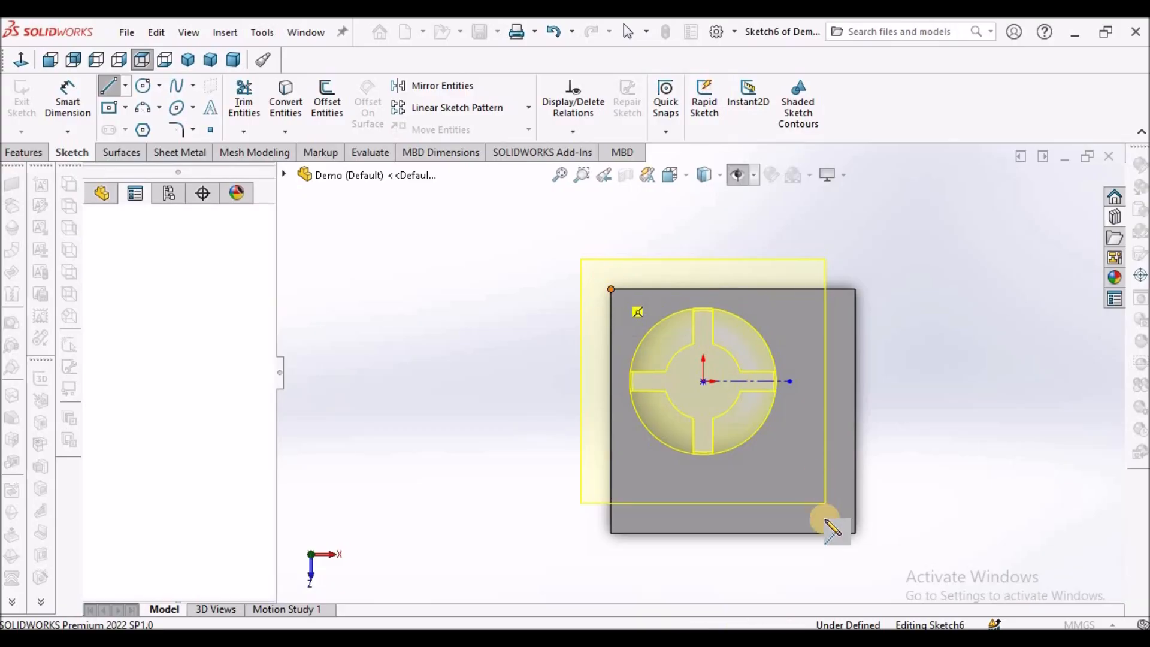
click(856, 533)
right_click(955, 287)
click(964, 290)
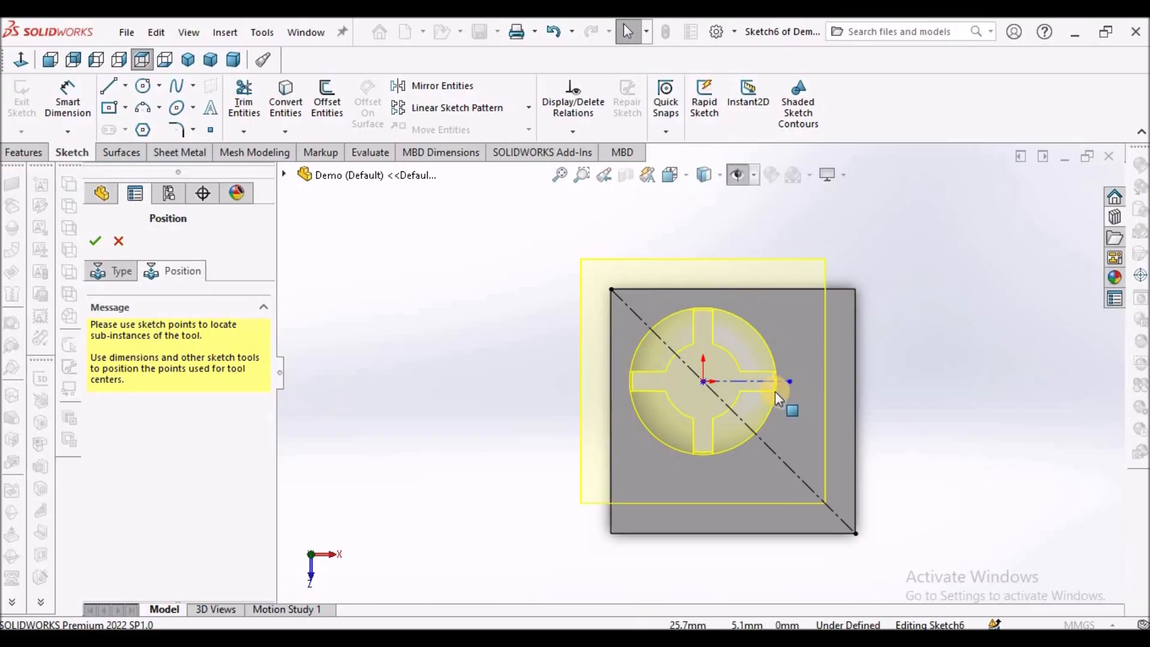
Move the forming tool's center point to the middle of the diagonal centerline and finish the form tool feature
scroll(709, 368, down, 5)
mouse_move(665, 387)
mouse_down()
mouse_move(717, 428)
mouse_move(736, 478)
mouse_move(748, 465)
mouse_move(729, 453)
mouse_up()
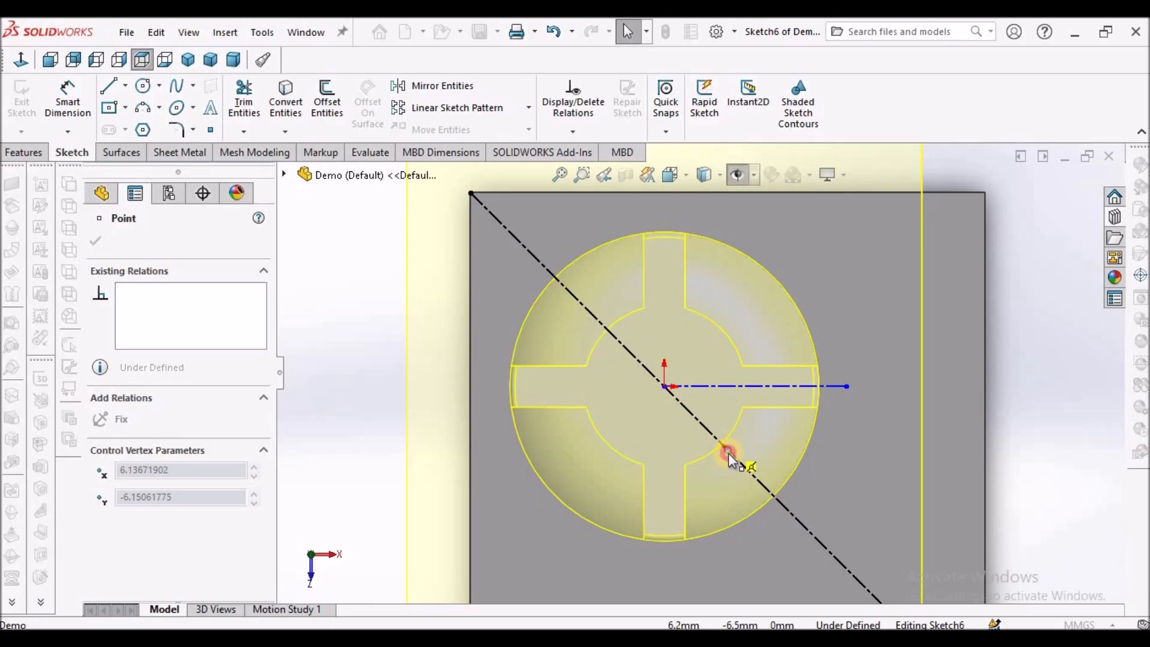
scroll(934, 419, up, 7)
middle_drag(903, 318, 905, 230)
mouse_move(727, 454)
middle_down()
mouse_move(693, 336)
mouse_move(702, 372)
middle_up()
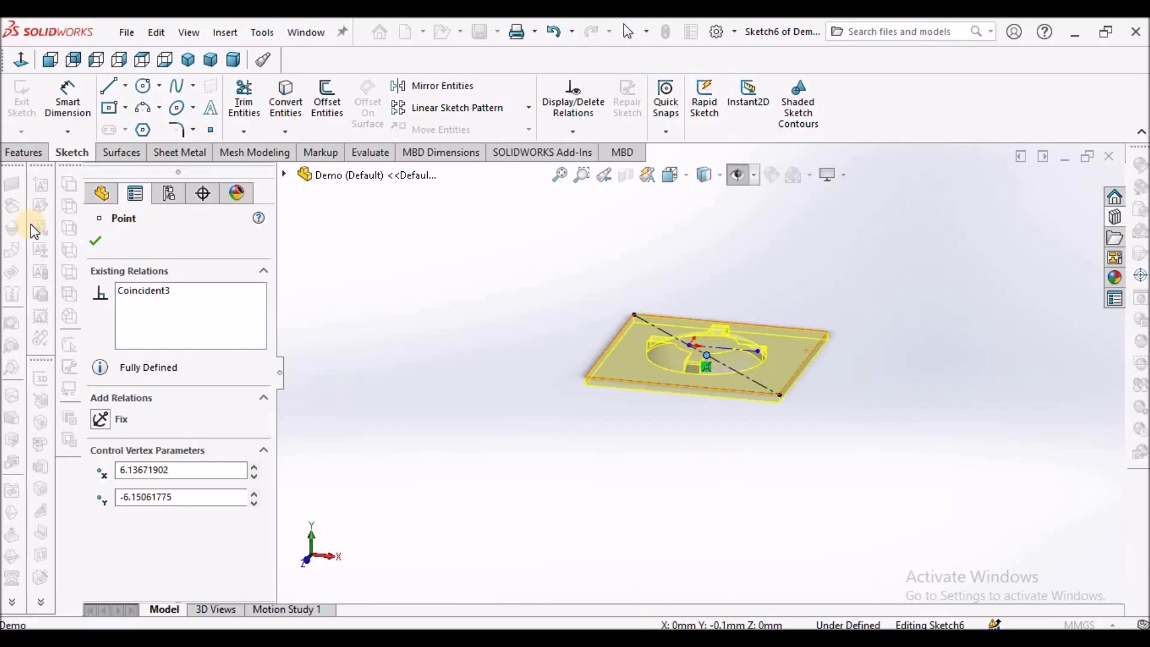
click(480, 305)
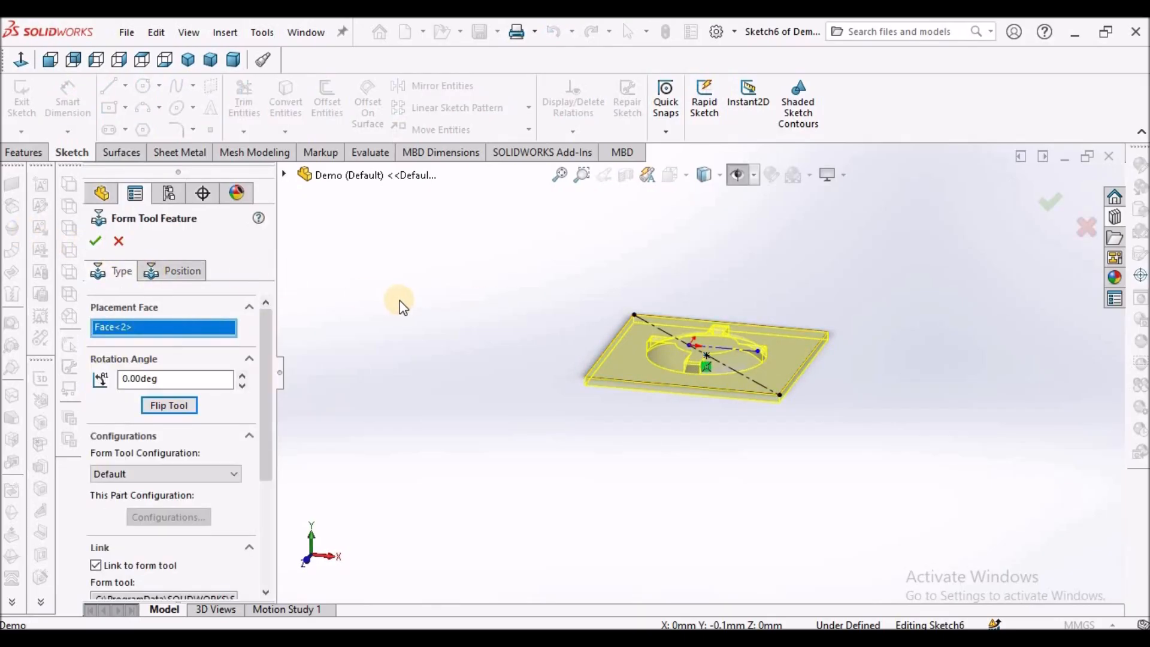
click(94, 242)
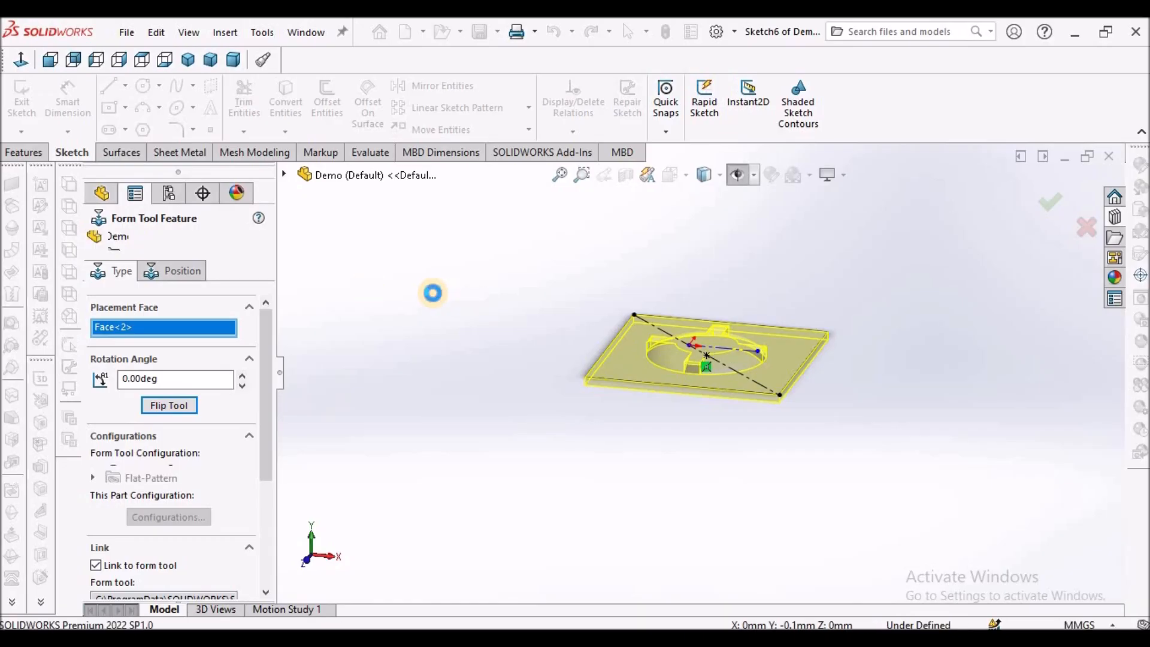
Examine the formed shape and its sheet edges on the Demo part up close and from several angles
middle_drag(727, 354, 673, 441)
scroll(765, 399, down, 5)
scroll(765, 399, down, 3)
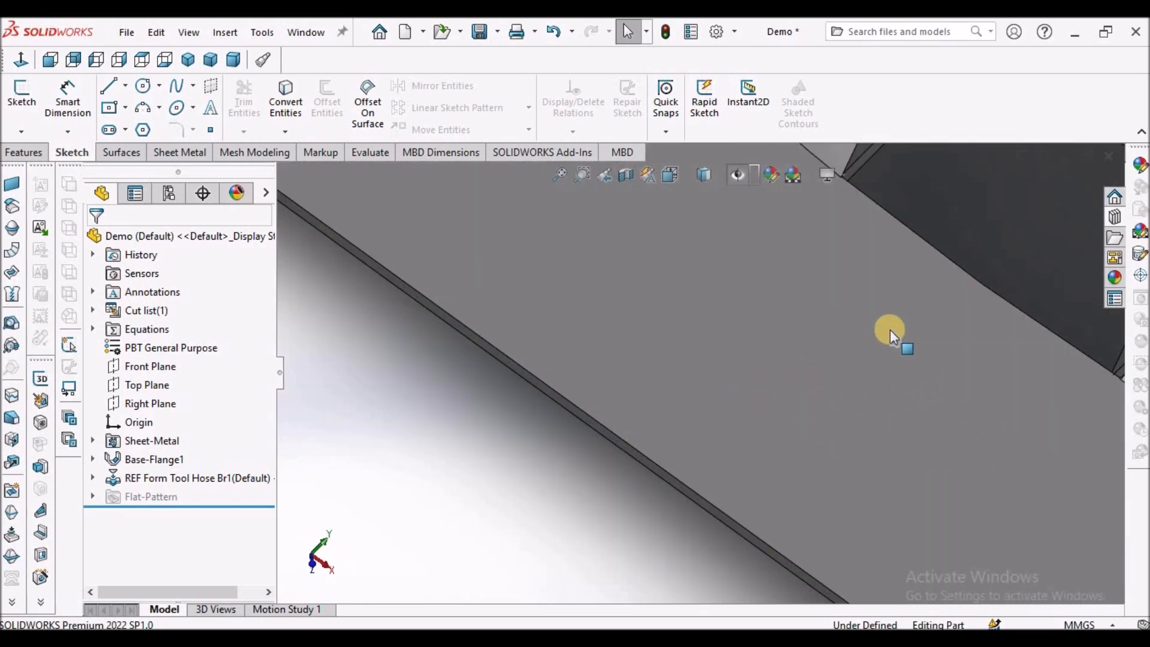
scroll(893, 332, up, 6)
middle_drag(883, 333, 695, 375)
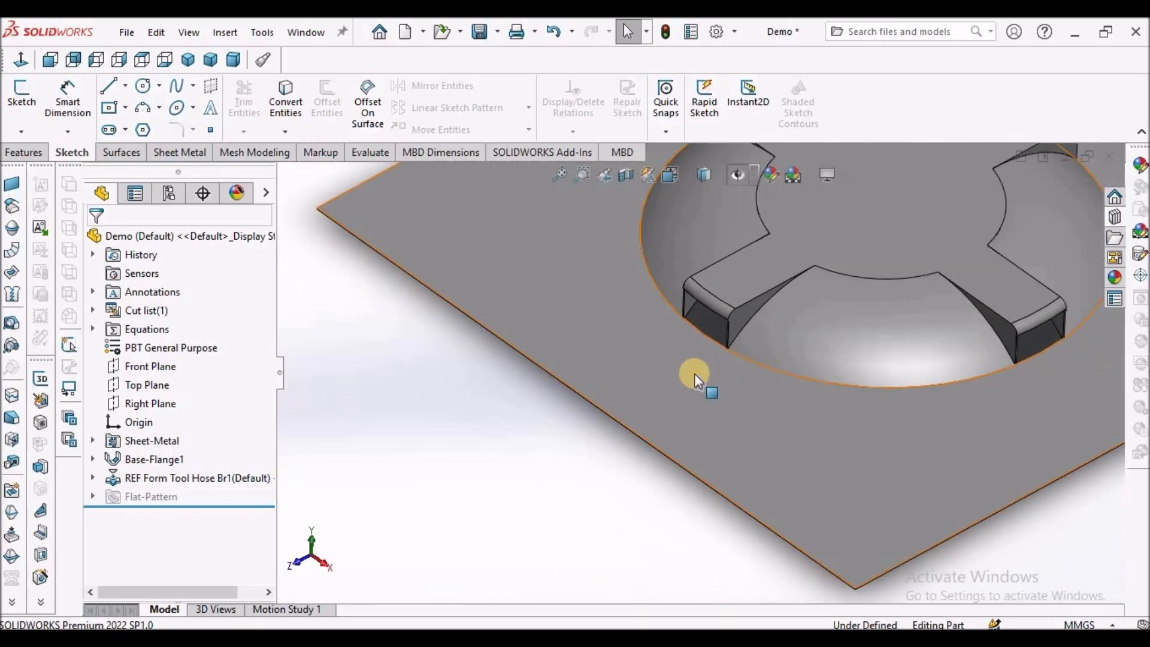
key(f)
middle_drag(855, 298, 868, 368)
click(234, 59)
middle_drag(846, 342, 841, 497)
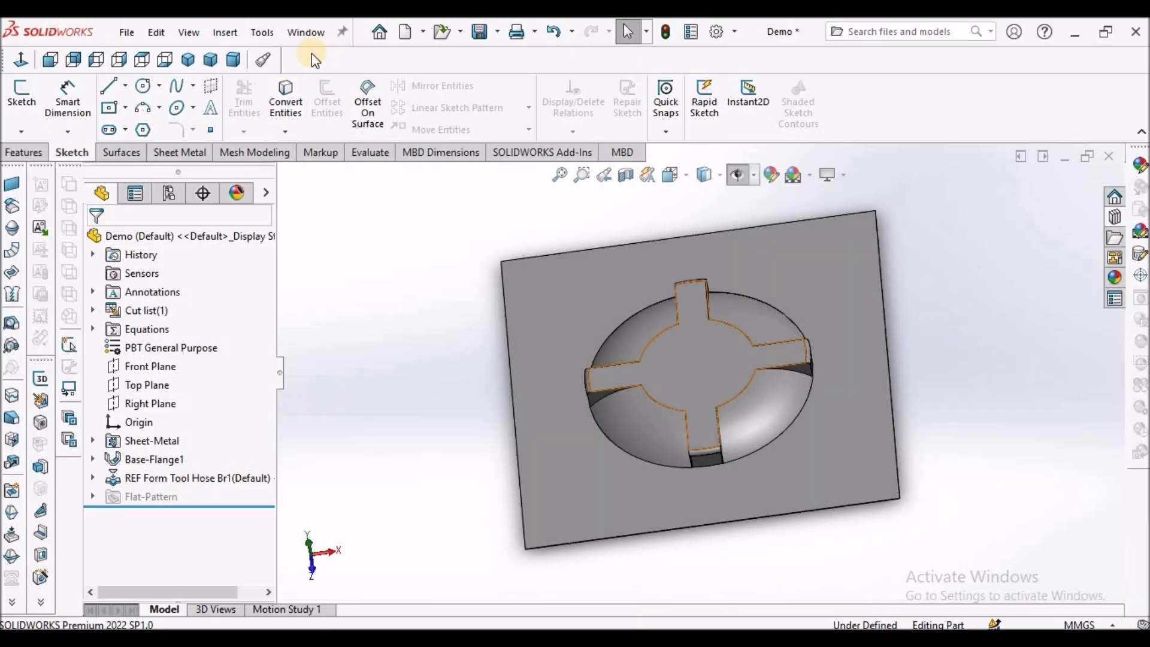